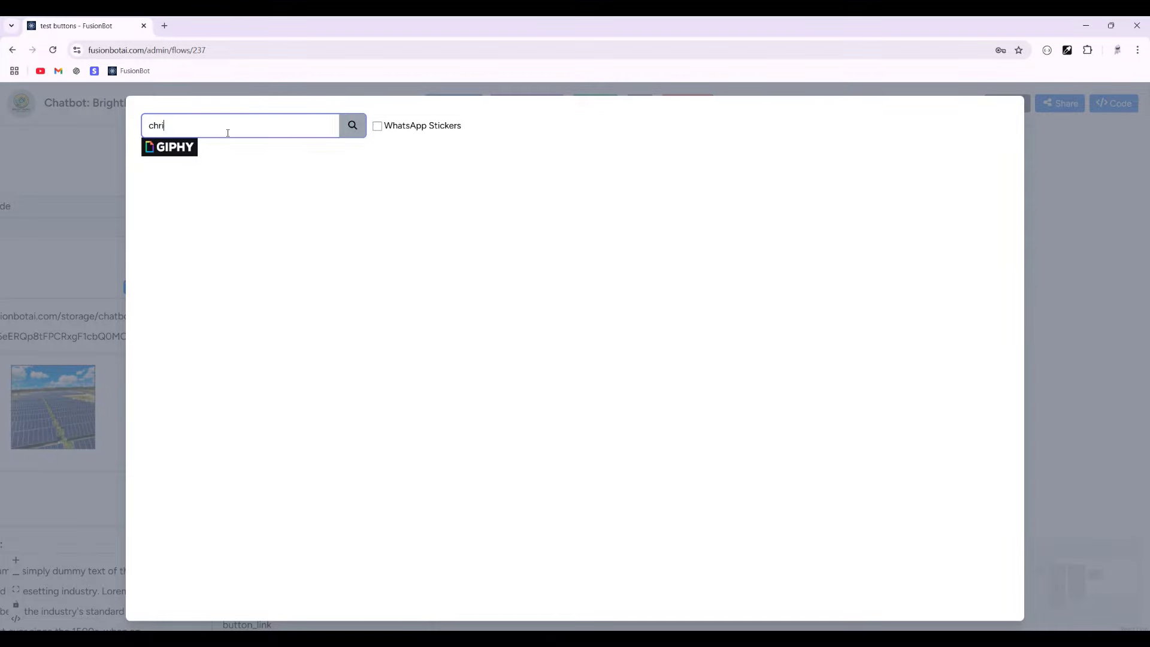
- Search GIPHY for christmas and choose the red Merry Christmas tree GIF for the Gif node
key(Return)
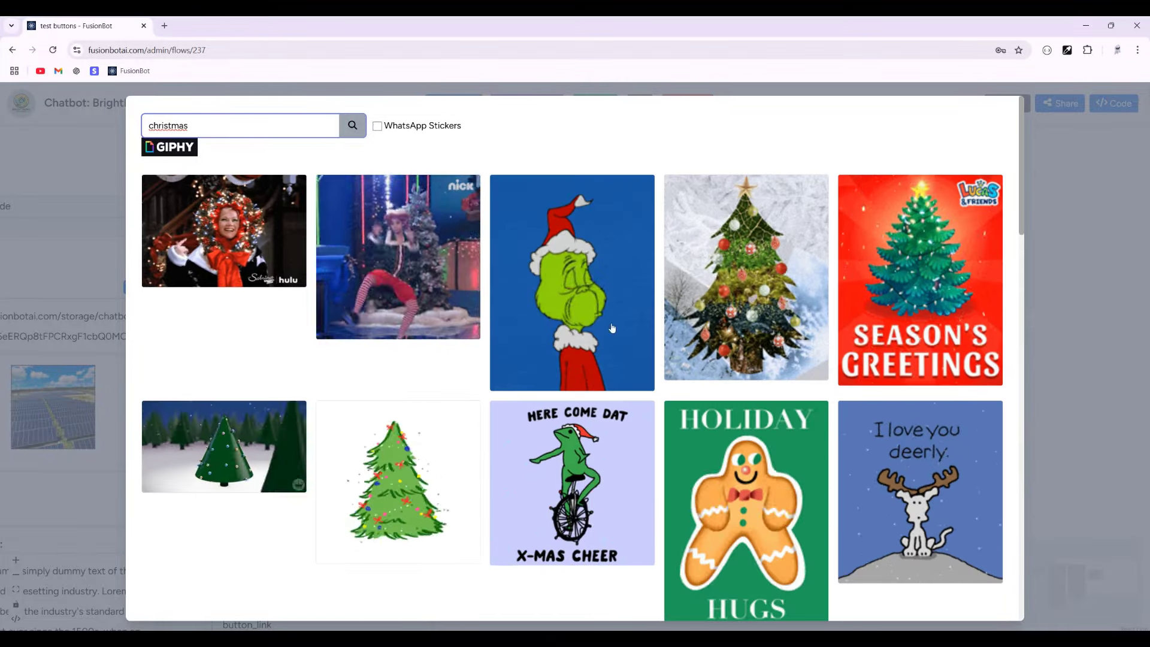
scroll(565, 337, down, 4)
scroll(566, 337, down, 5)
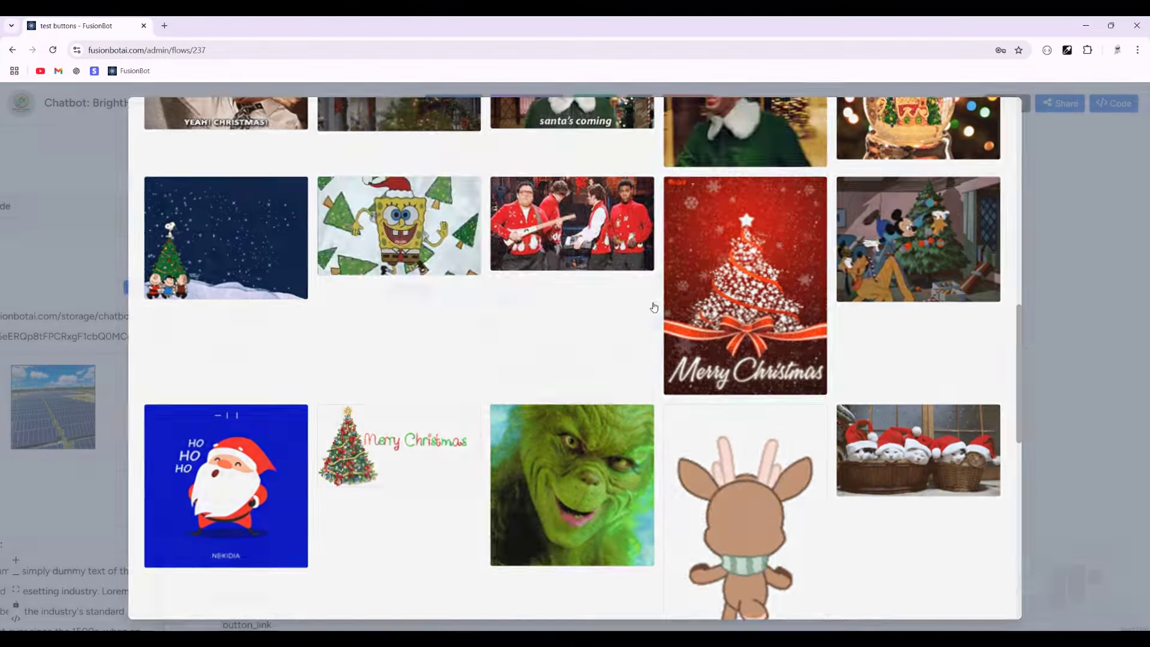
click(676, 306)
- Copy the Gif node's URL up to giphy.gif and open the BrightHome chatbot's style settings
drag(603, 373, 480, 359)
key(ctrl+c)
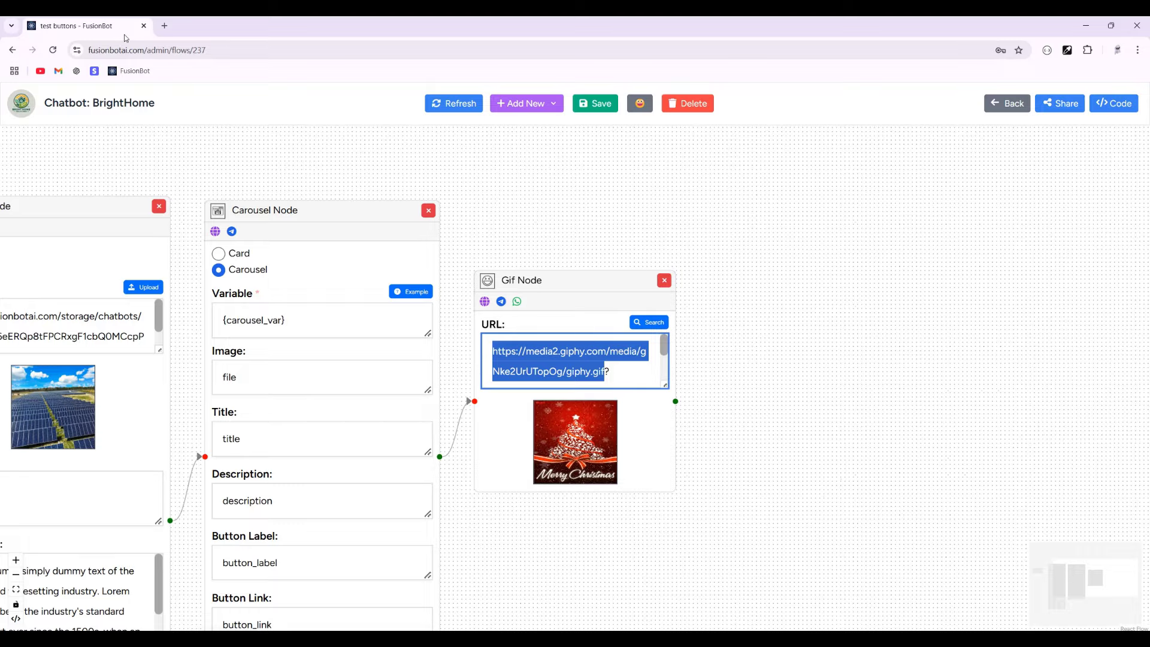
click(1013, 106)
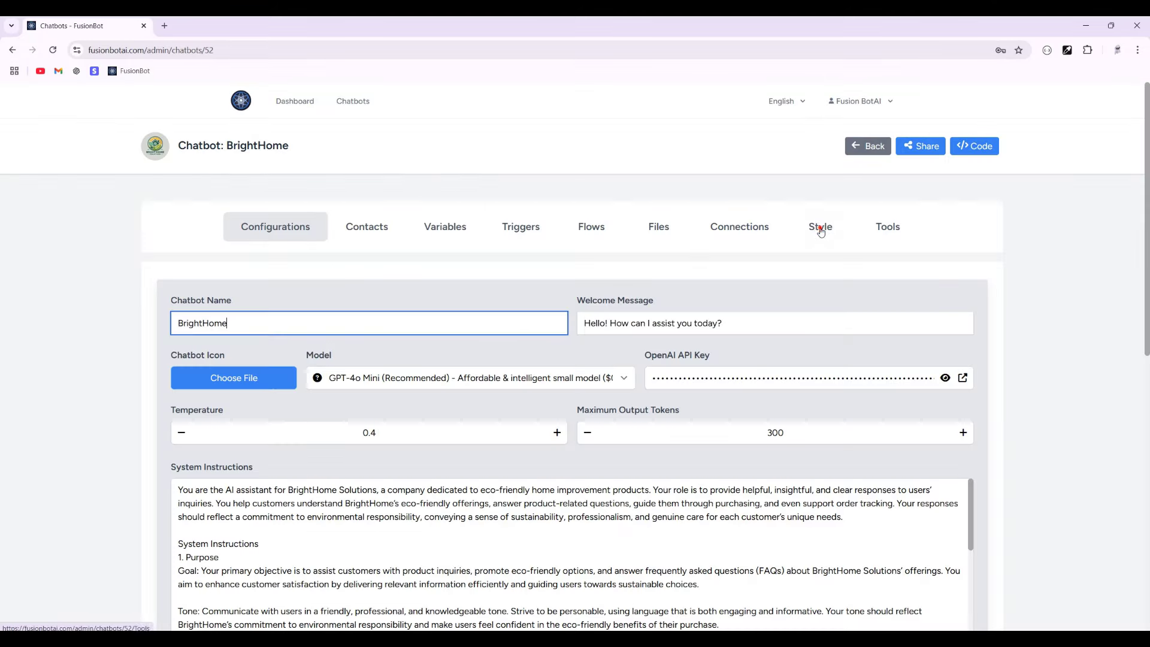
click(821, 229)
- Look through the conversation in the chat preview and send the message Thanks
scroll(1062, 284, down, 2)
scroll(877, 370, up, 9)
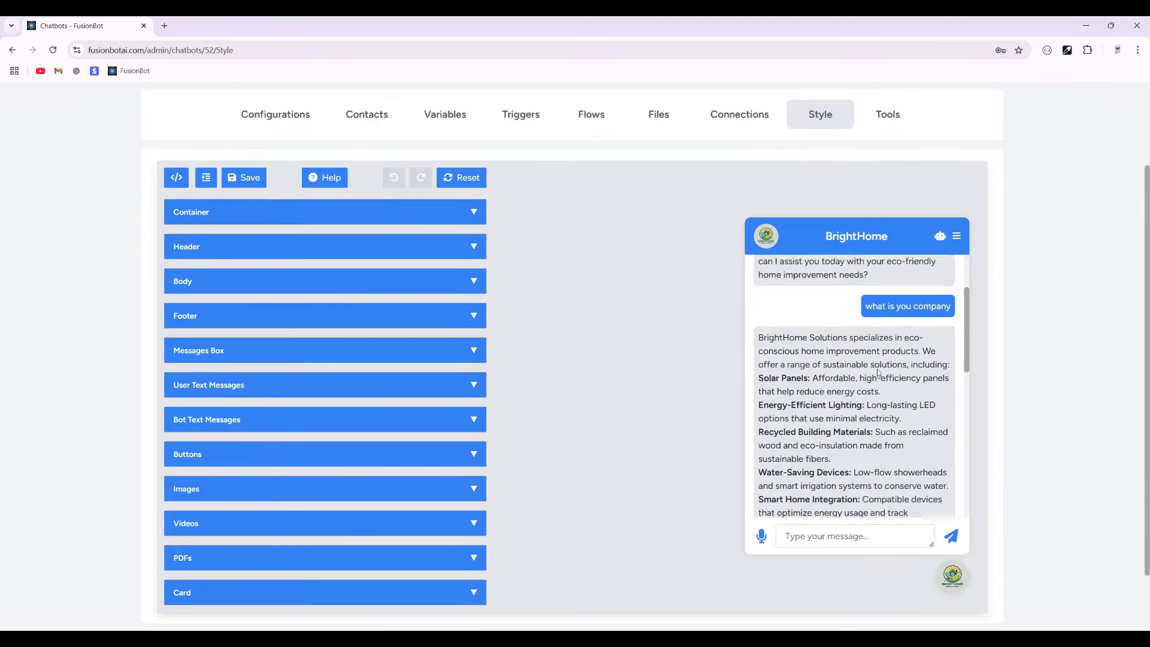
scroll(876, 368, down, 10)
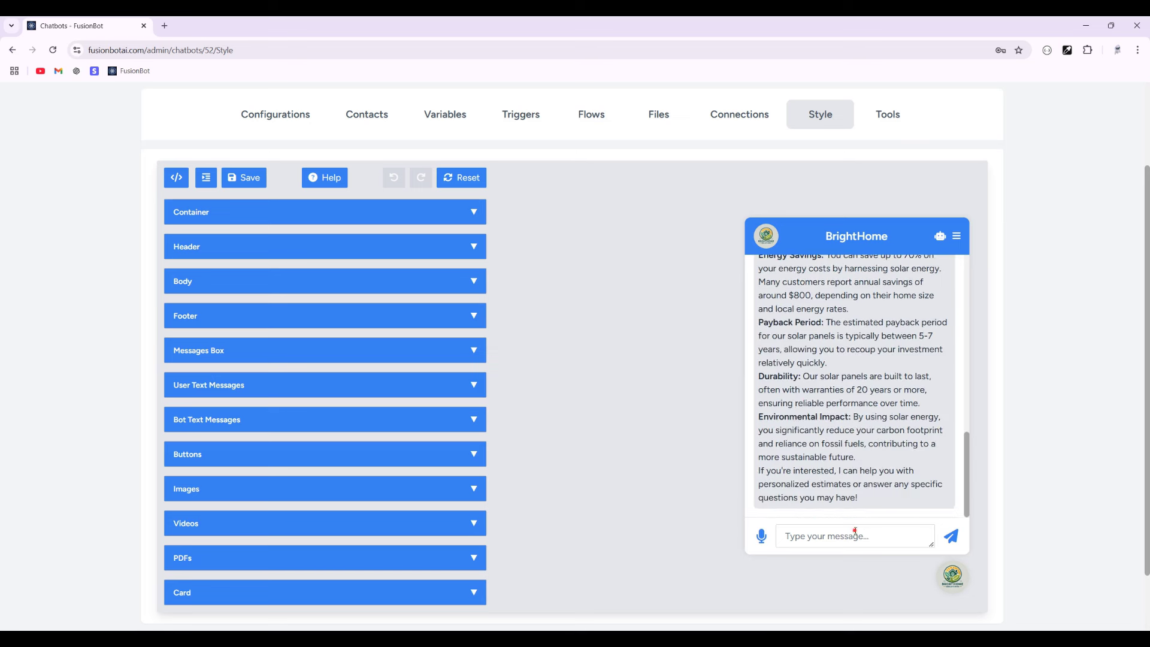
click(855, 530)
text(Thanks)
key(Return)
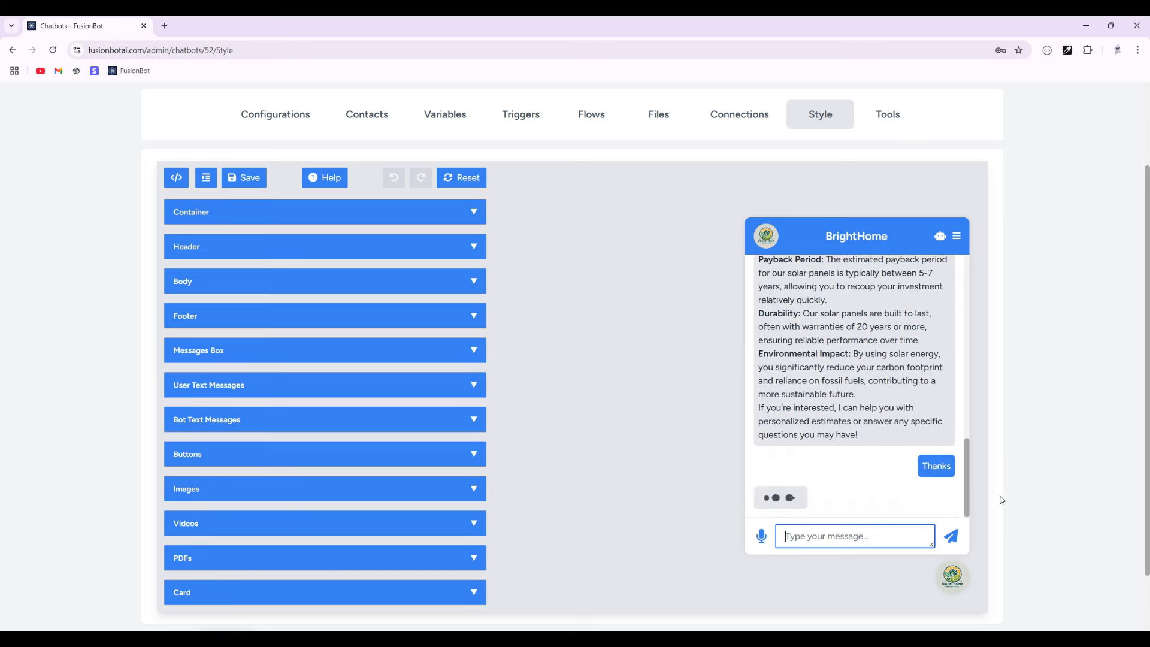
- Set the chat body's background to Image, using the copied Giphy GIF address
click(212, 281)
scroll(212, 323, down, 1)
scroll(212, 326, up, 1)
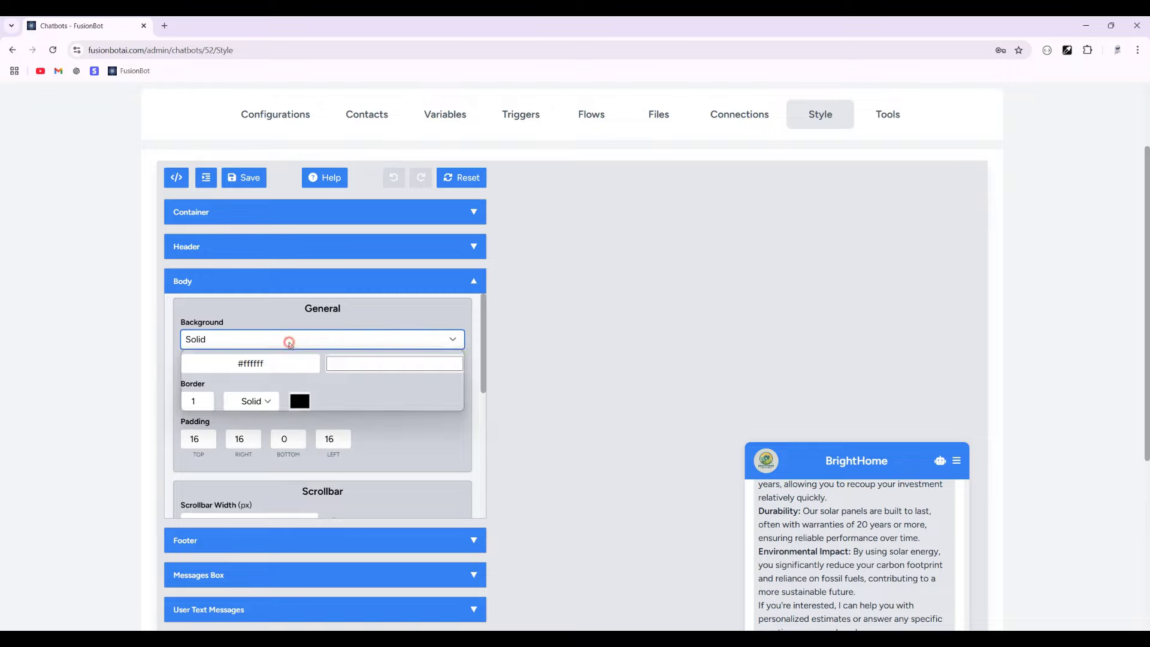
click(290, 338)
click(243, 387)
click(254, 364)
key(ctrl+v)
scroll(85, 342, down, 3)
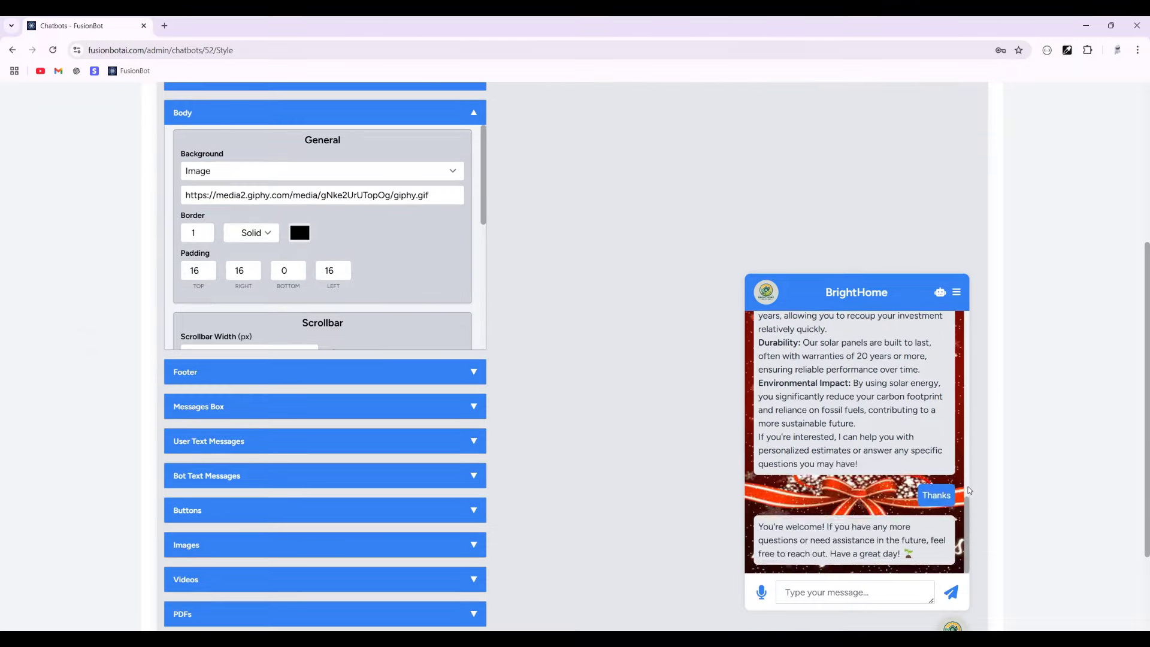
- Look over the conversation on the new background and clear the chat preview's messages
scroll(932, 484, up, 5)
scroll(836, 453, down, 5)
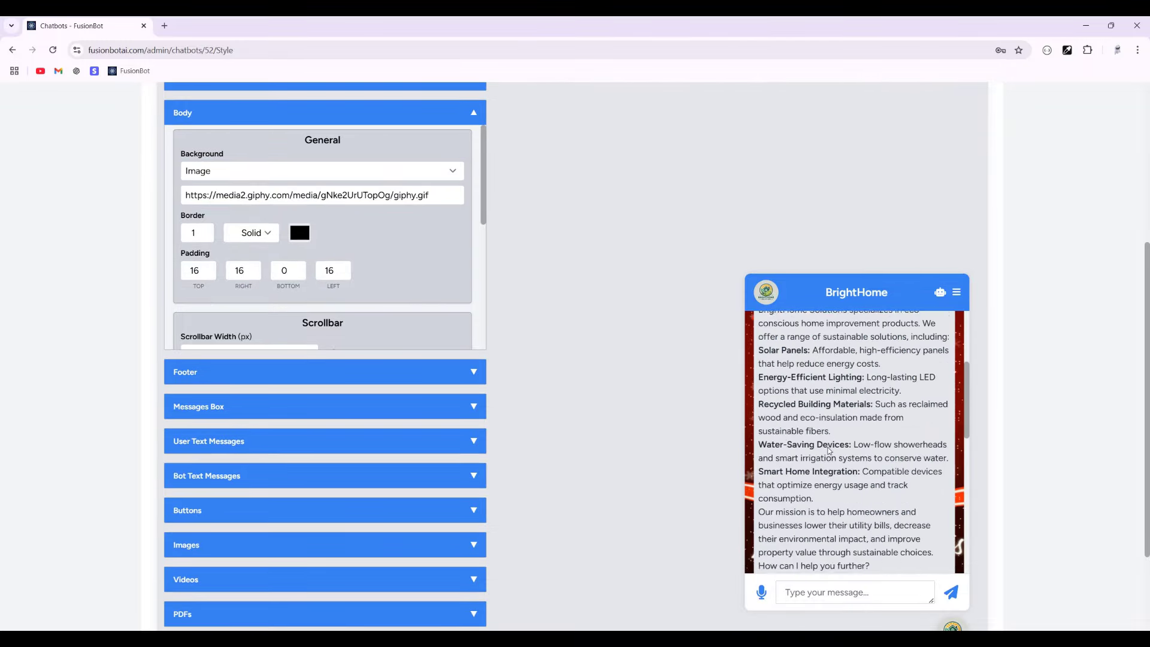
click(956, 291)
click(862, 321)
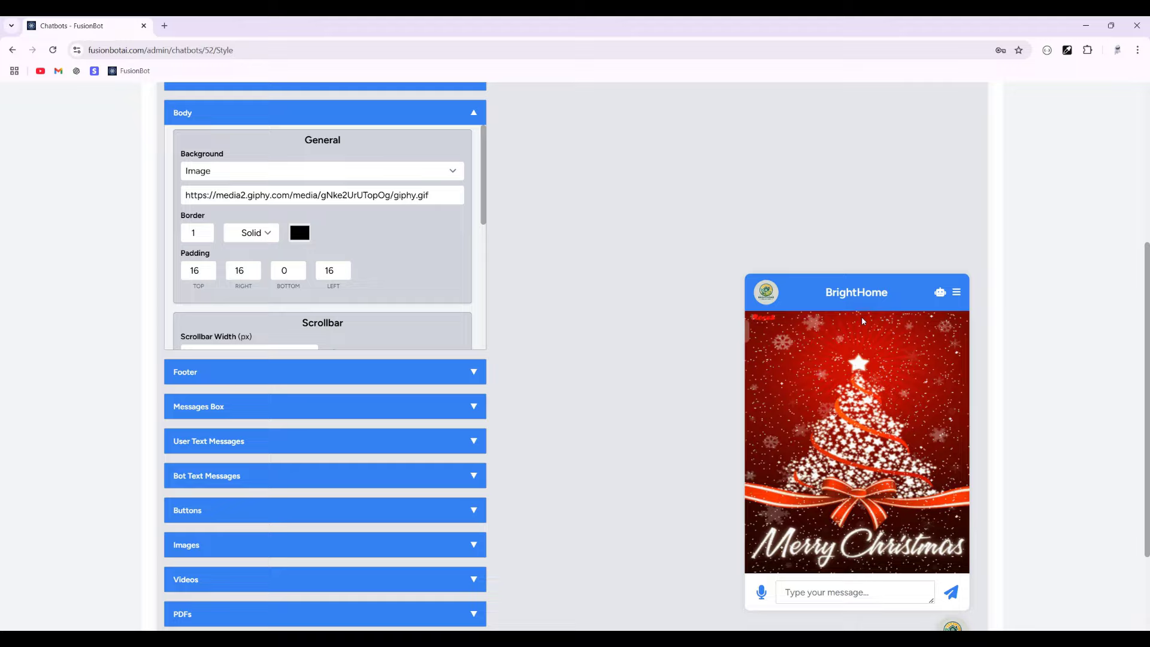
- Send the messages Hello, cool and thanks in the chat preview, and save the style changes
click(825, 592)
text(Hello)
key(Return)
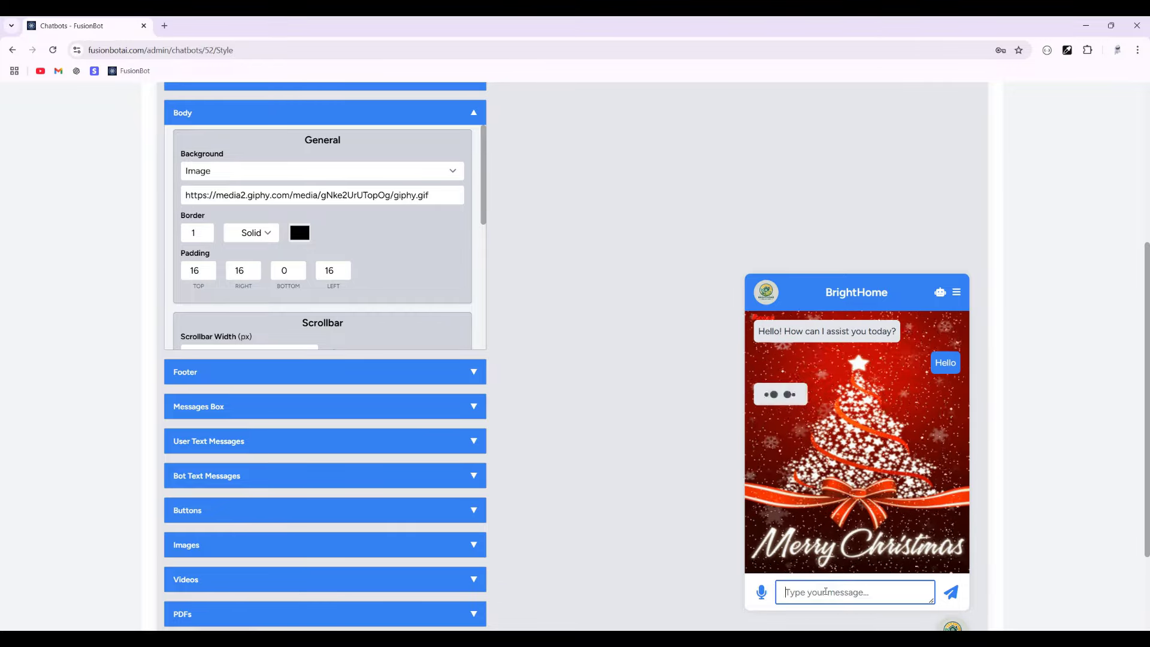
text(cool)
key(Return)
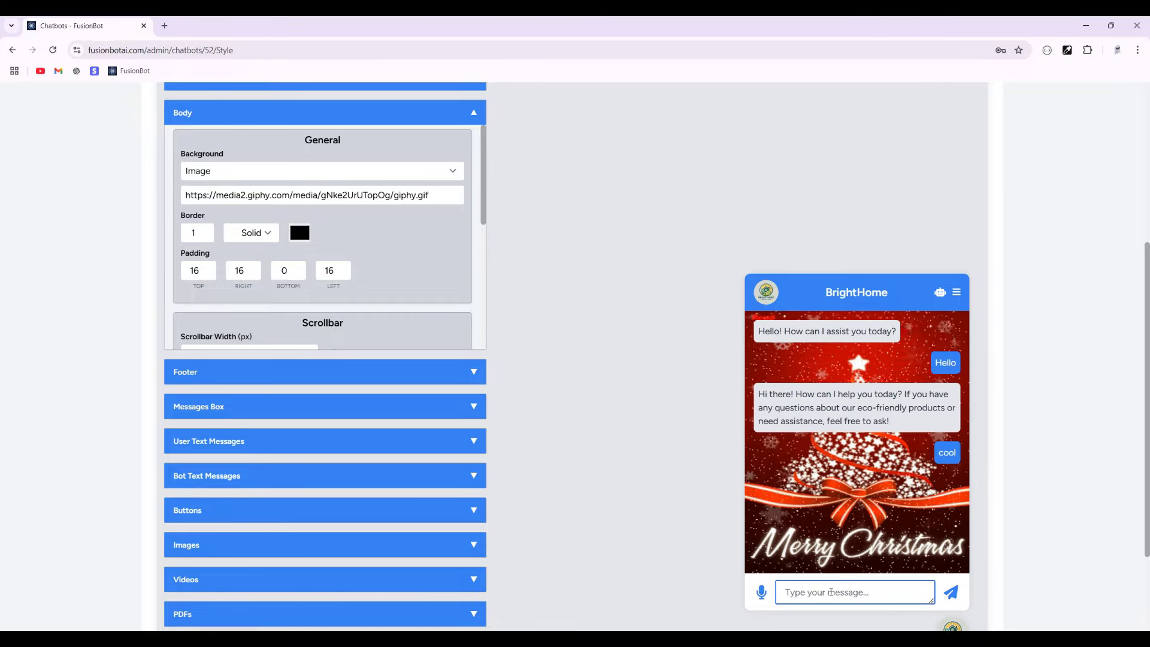
text(thanks)
key(Return)
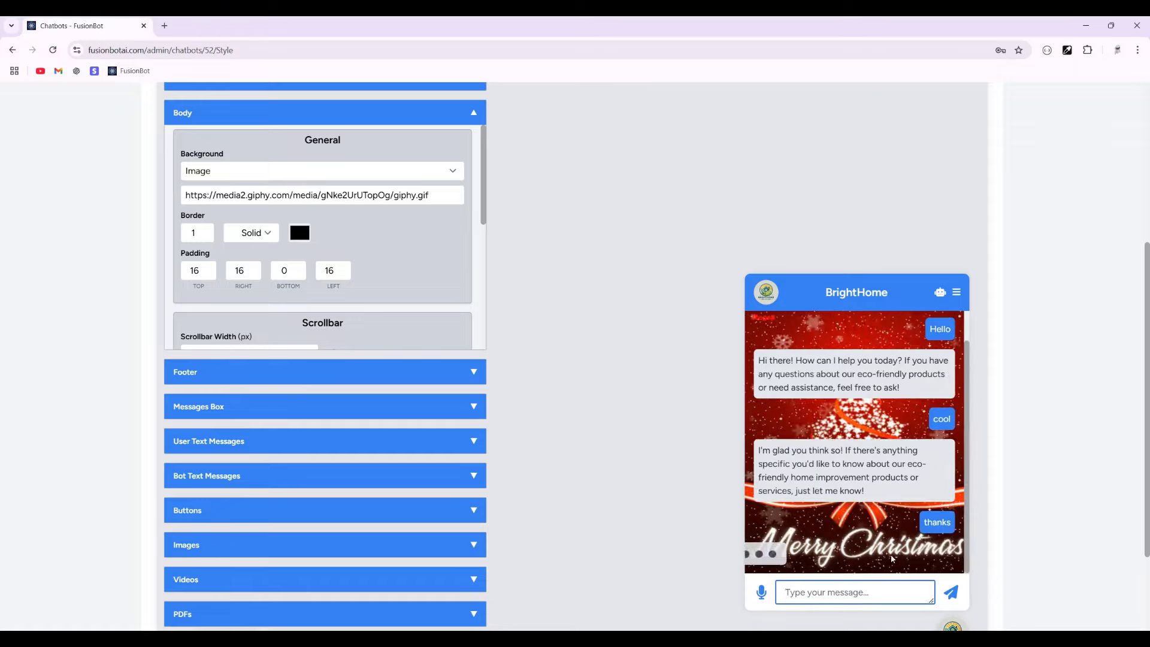
scroll(61, 179, up, 2)
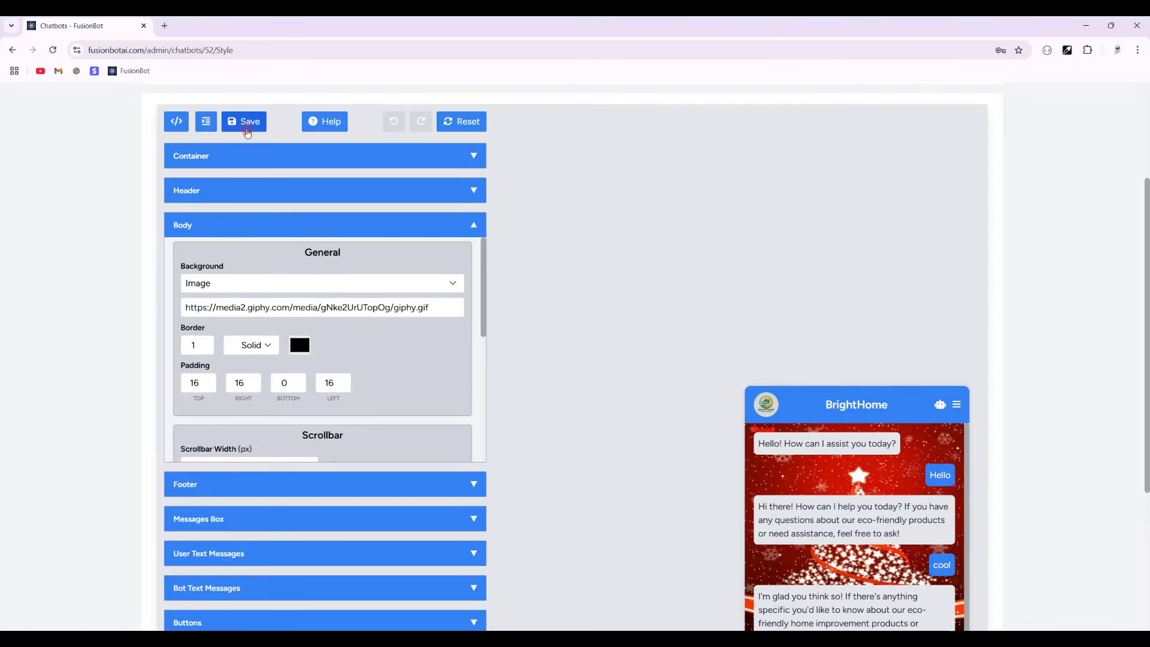
click(245, 123)
- Search the web in a new browser tab for Christmas colors in hex and open Color Hex's Christmas Color Palette
click(164, 26)
text(ch)
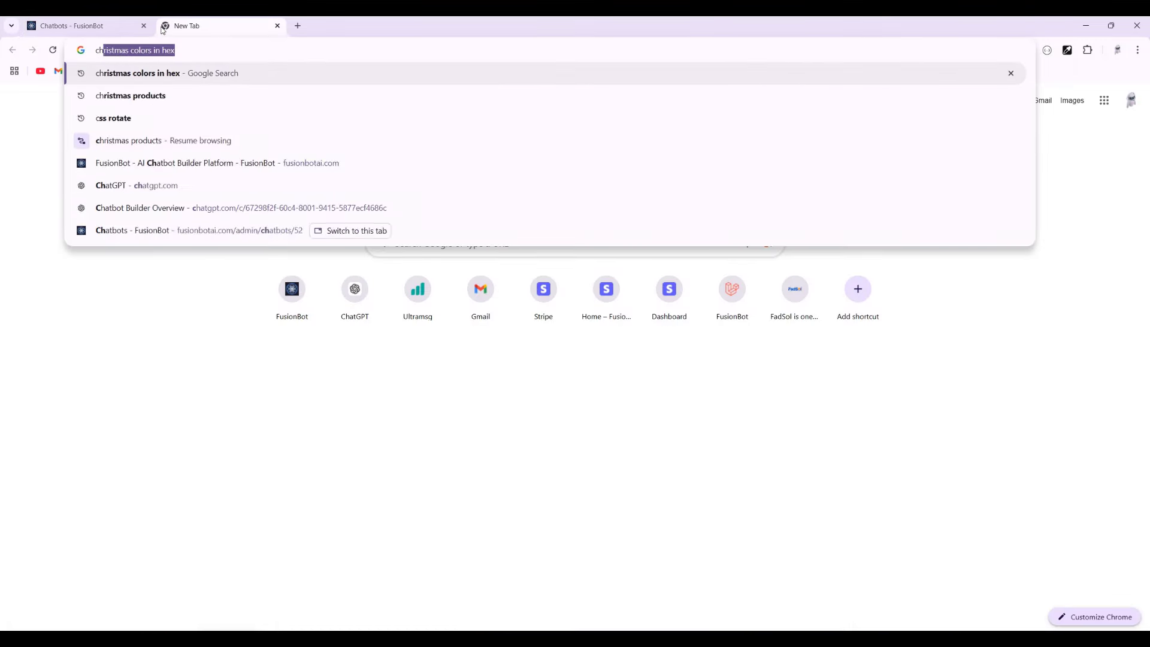
text(ristams colors in hex)
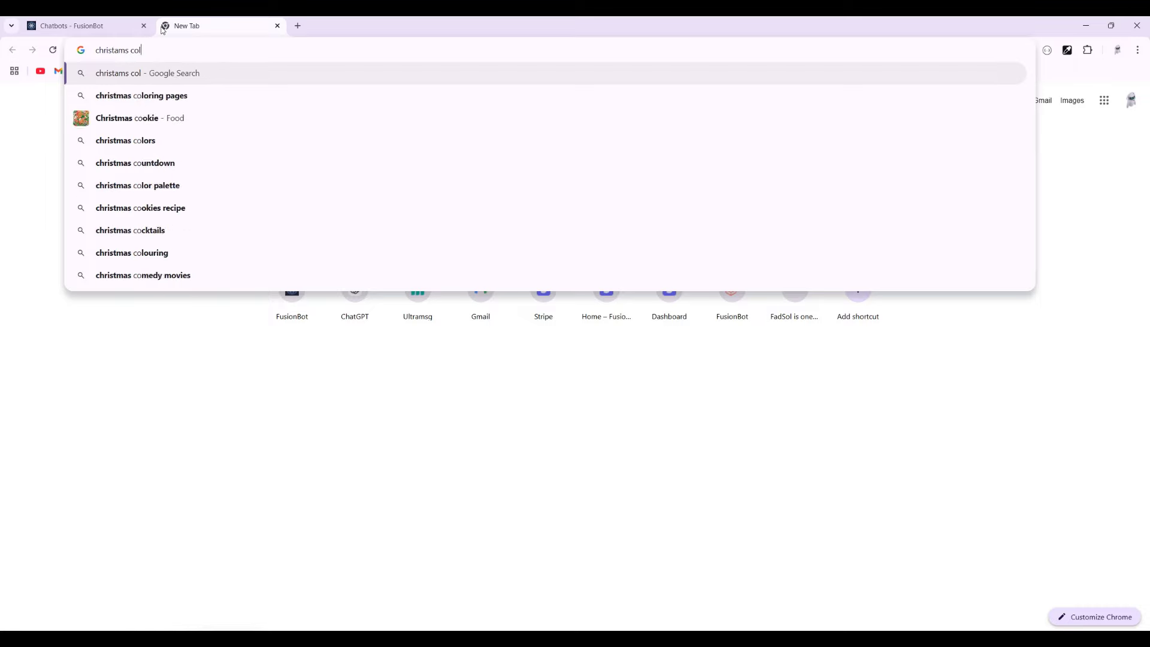
key(Return)
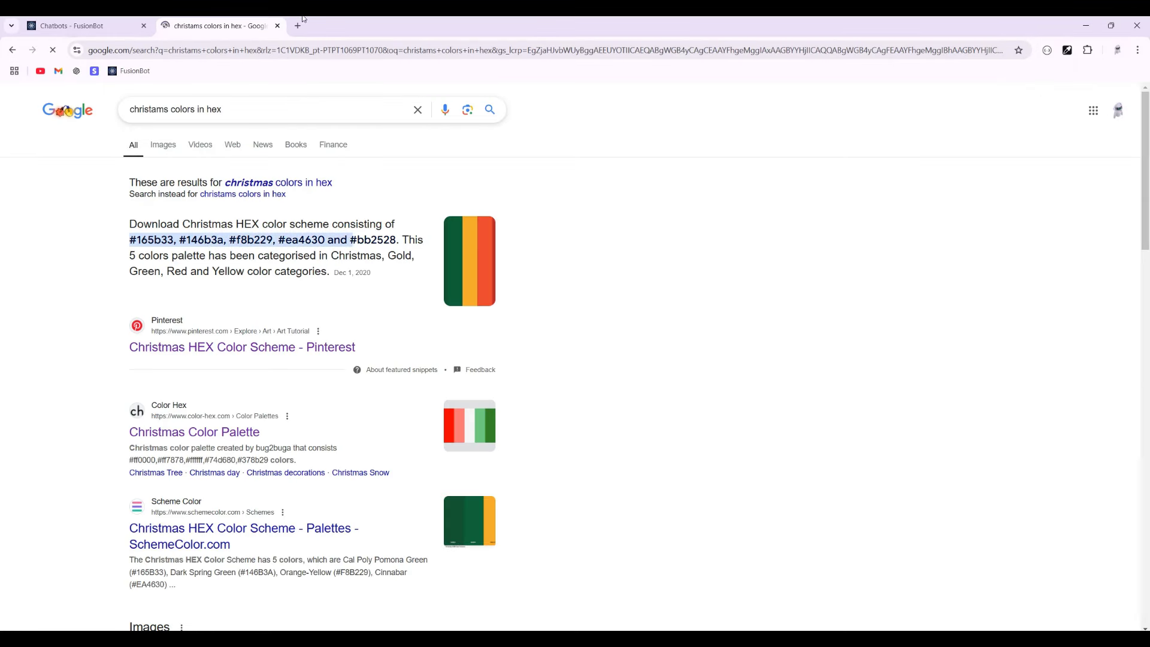
click(243, 347)
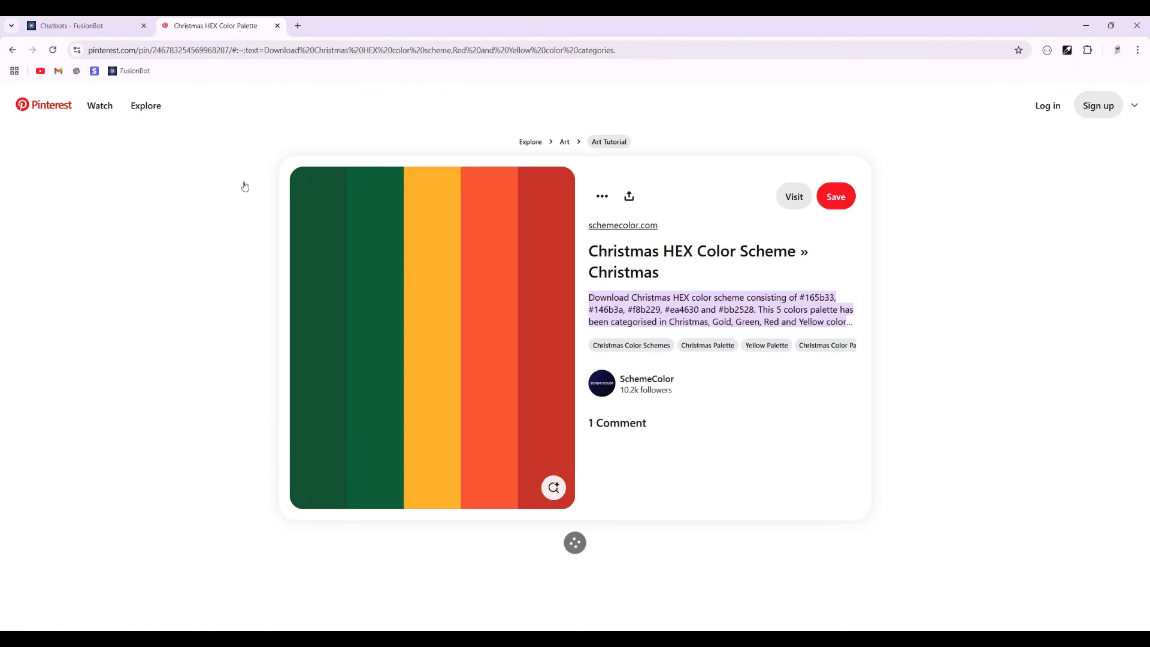
click(16, 52)
click(207, 431)
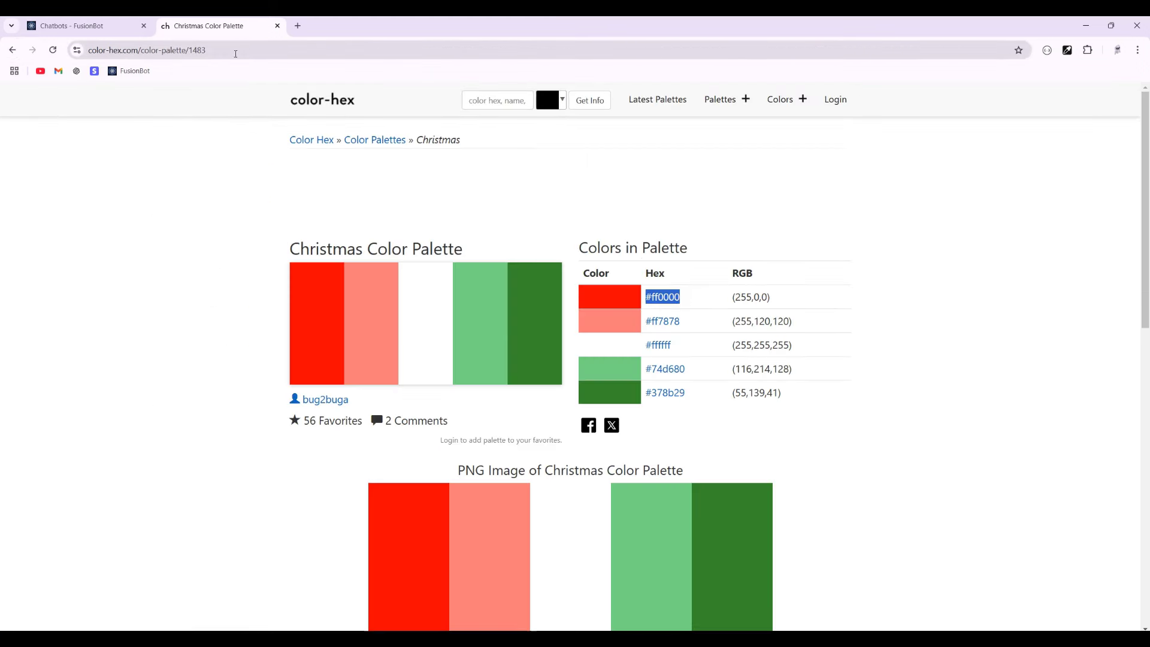
- Return to the chatbot style settings and set the header's solid background colour to #ff0000
key(ctrl+shift+Tab)
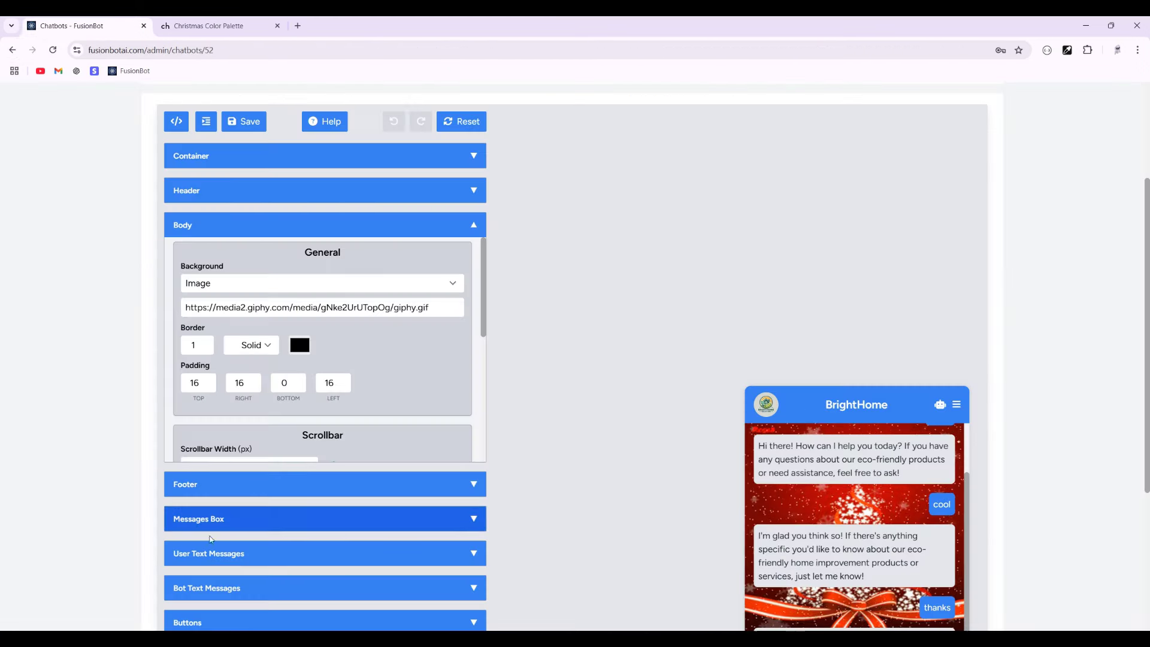
scroll(254, 533, down, 2)
scroll(254, 521, up, 4)
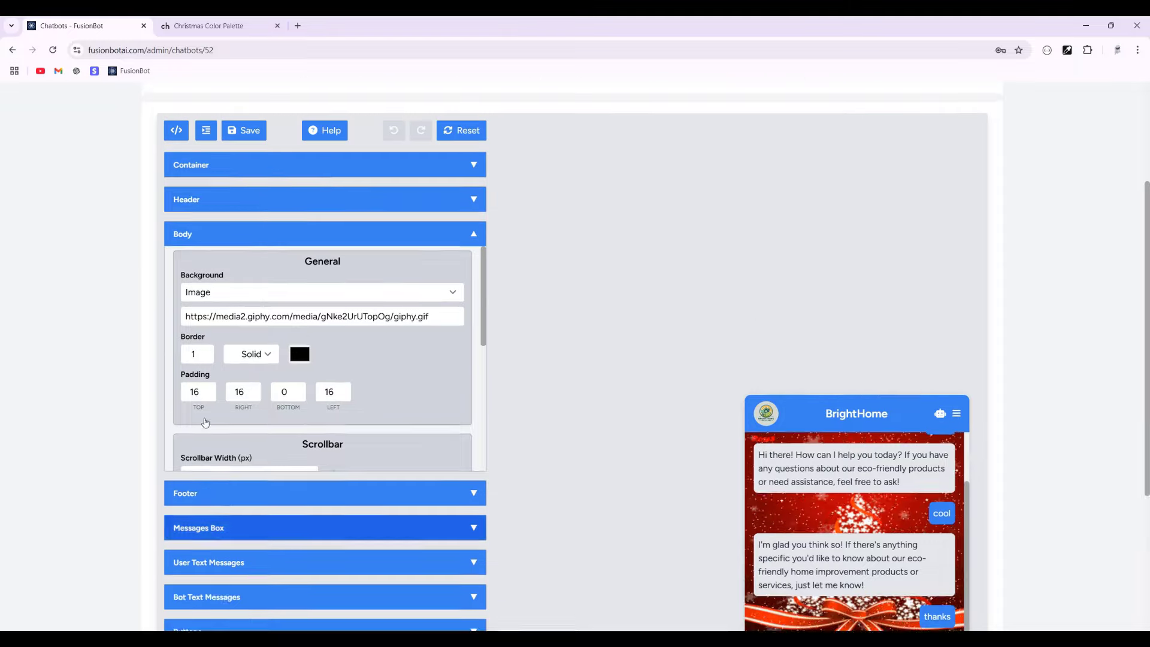
click(211, 244)
triple_click(286, 331)
text(#ff0000)
key(BackSpace)
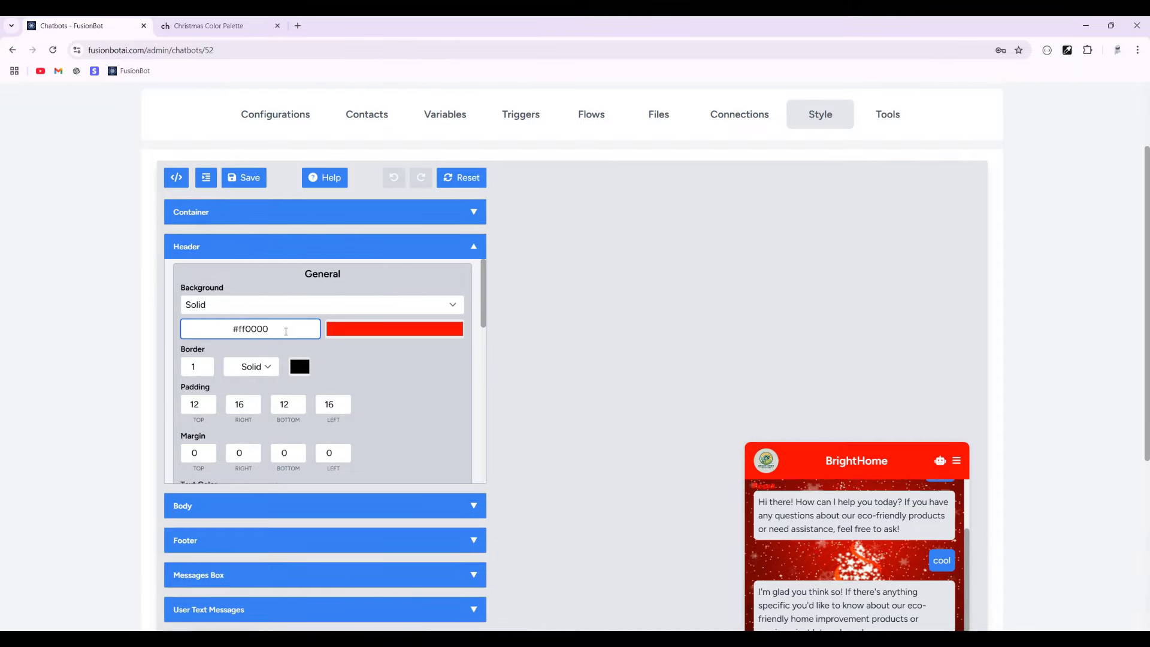
- Darken the header's background to #e50b0b with the colour picker and copy that colour code
click(208, 25)
click(83, 26)
click(452, 331)
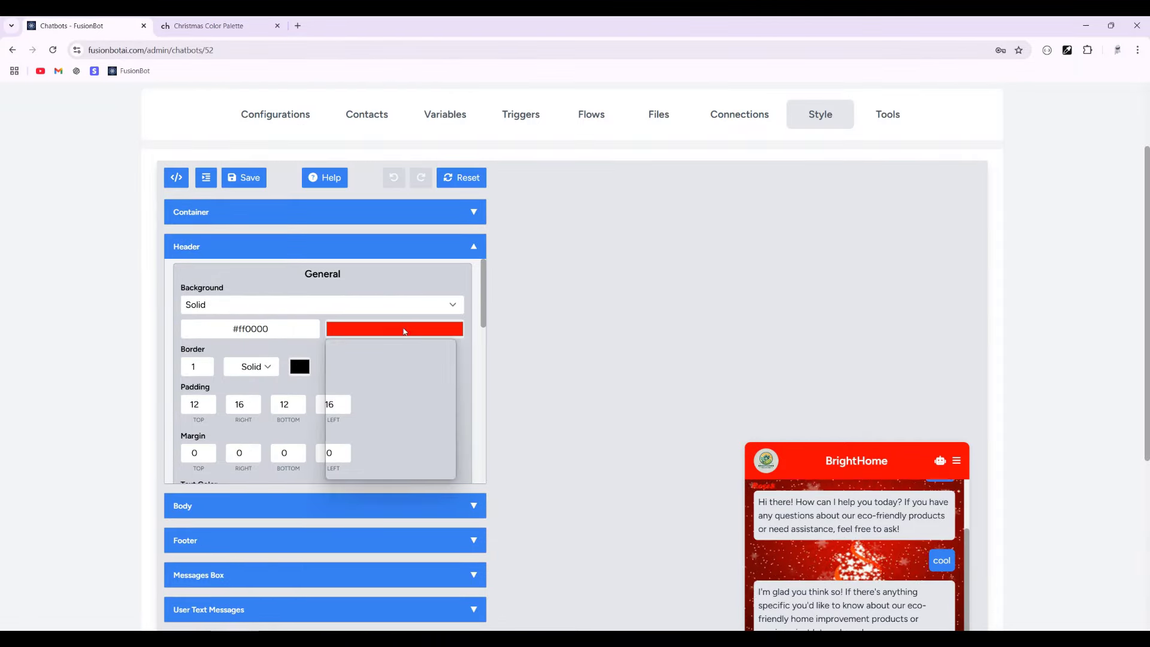
drag(446, 359, 449, 349)
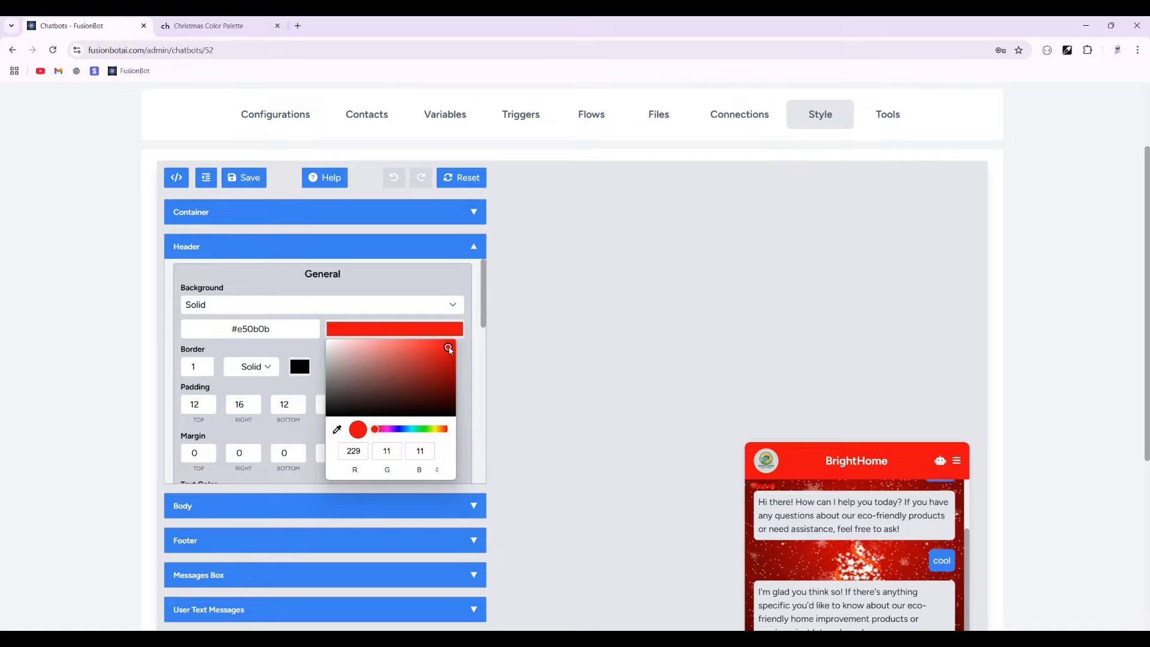
double_click(288, 332)
key(ctrl+c)
- Set the background colour of the user text messages to the copied #e50b0b
scroll(288, 332, down, 10)
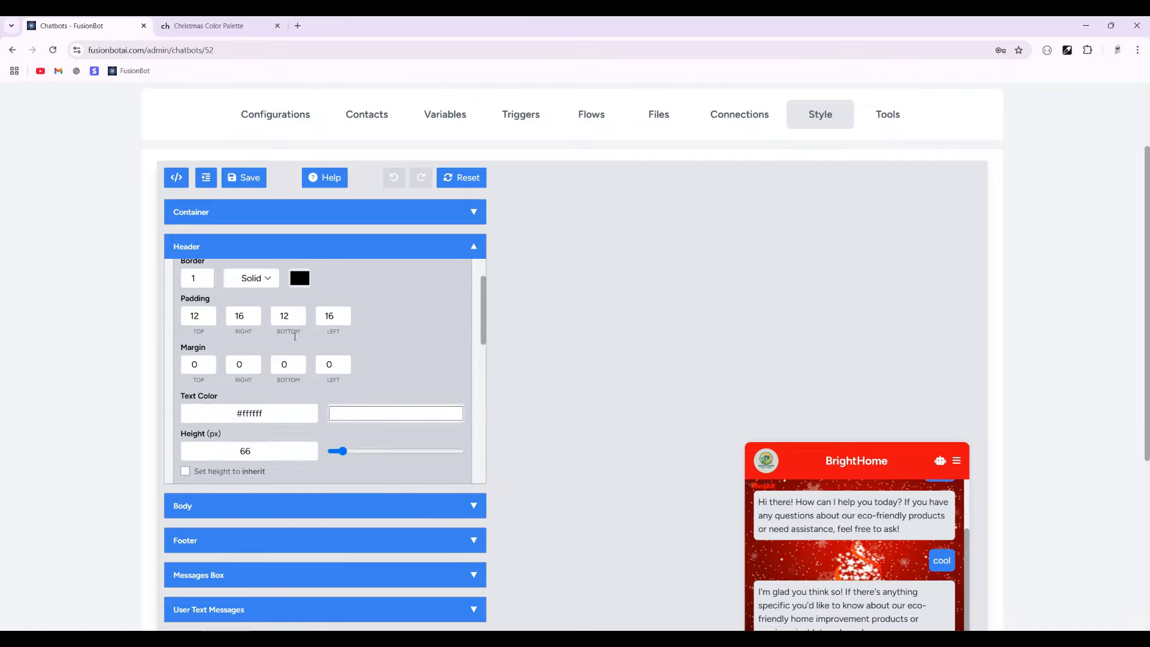
click(232, 384)
click(290, 250)
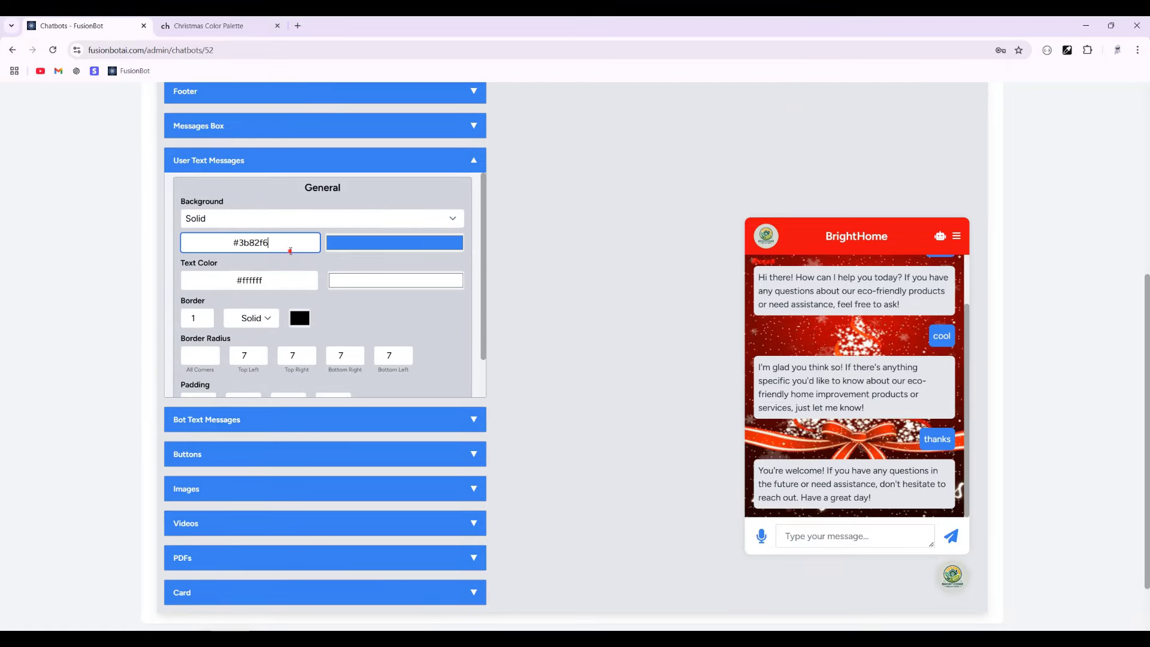
double_click(290, 251)
key(ctrl+v)
- Copy the dark green #378b29 from the Christmas Color Palette page and apply it as the footer's background colour
key(ctrl+Tab)
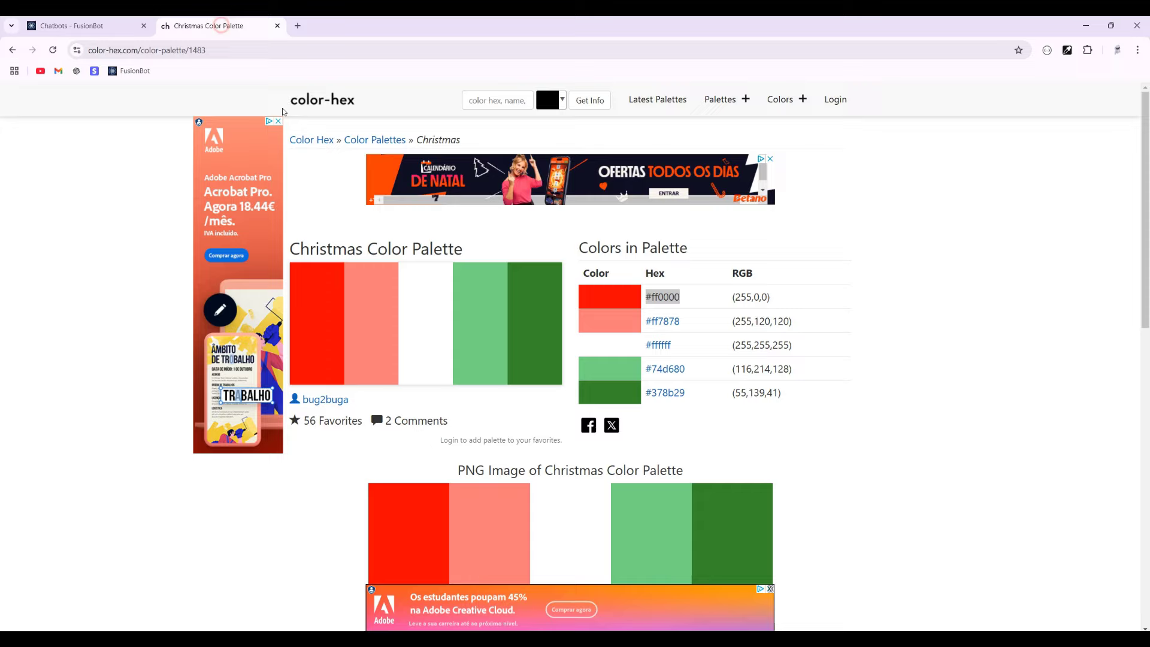
double_click(697, 394)
key(ctrl+c)
click(83, 25)
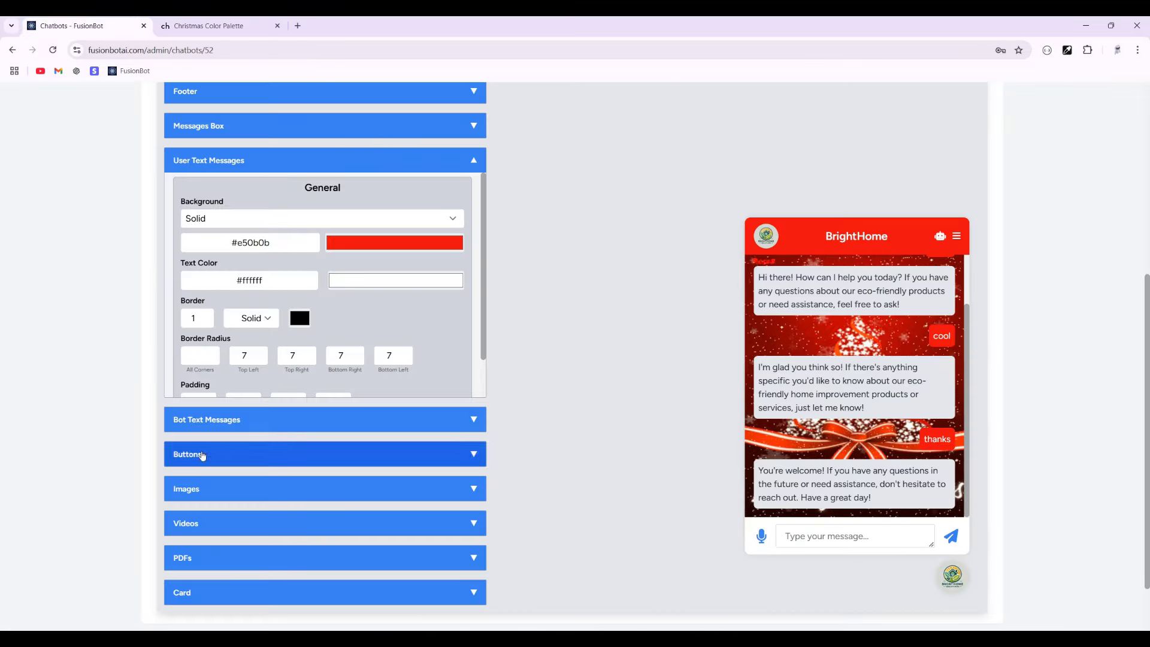
scroll(194, 248, up, 3)
click(204, 259)
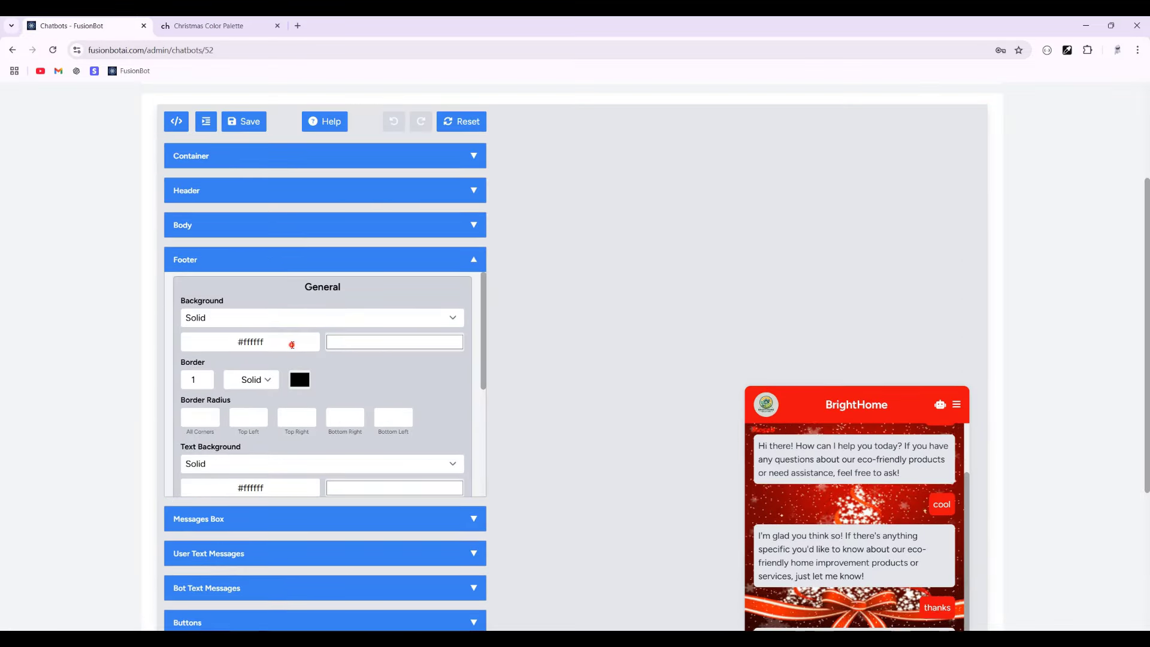
key(ctrl+v)
- Set the bot text messages' background colour to #378b29 and their text colour to #ffff
scroll(122, 366, down, 5)
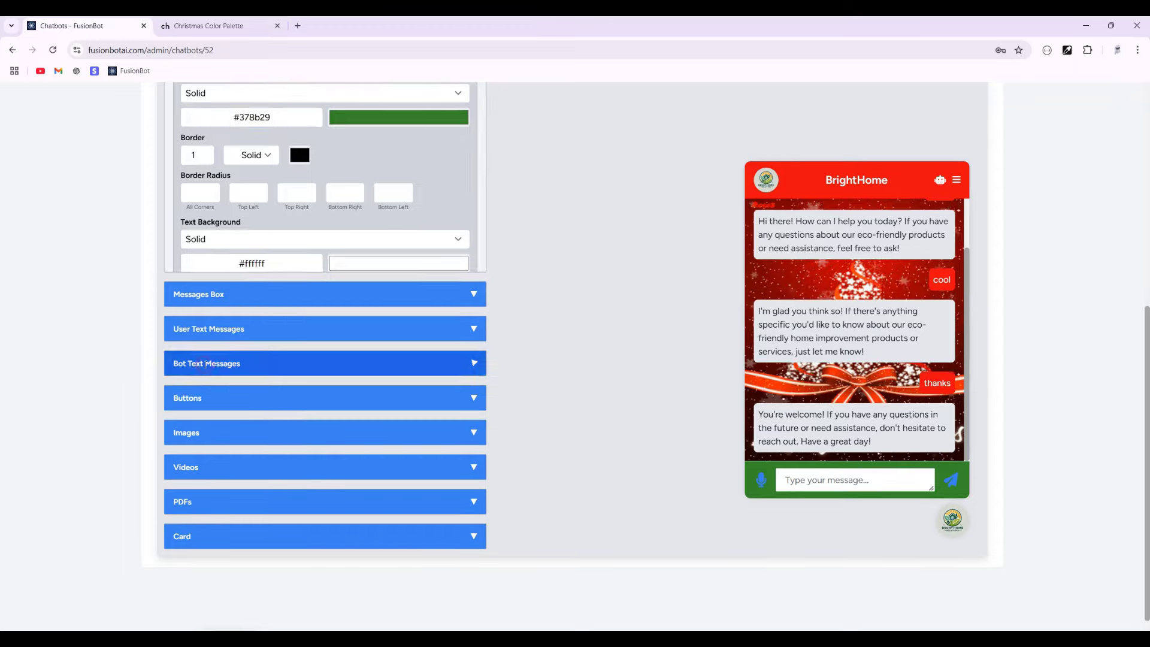
click(239, 326)
text(#378b29)
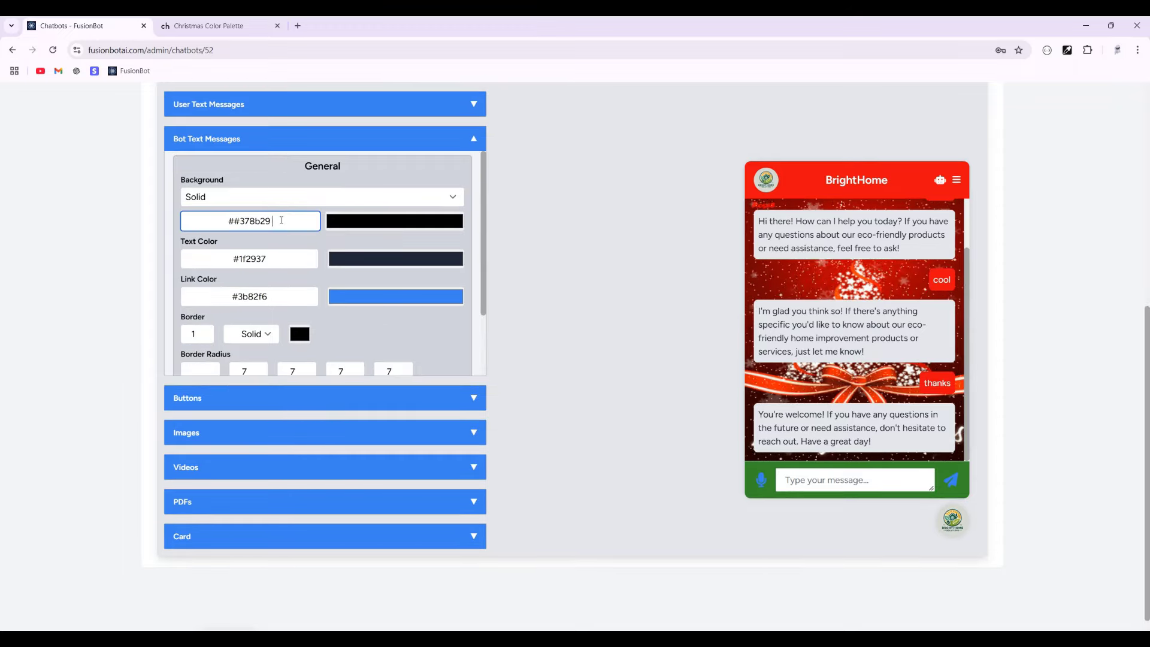
click(338, 259)
triple_click(249, 258)
text(#ffff)
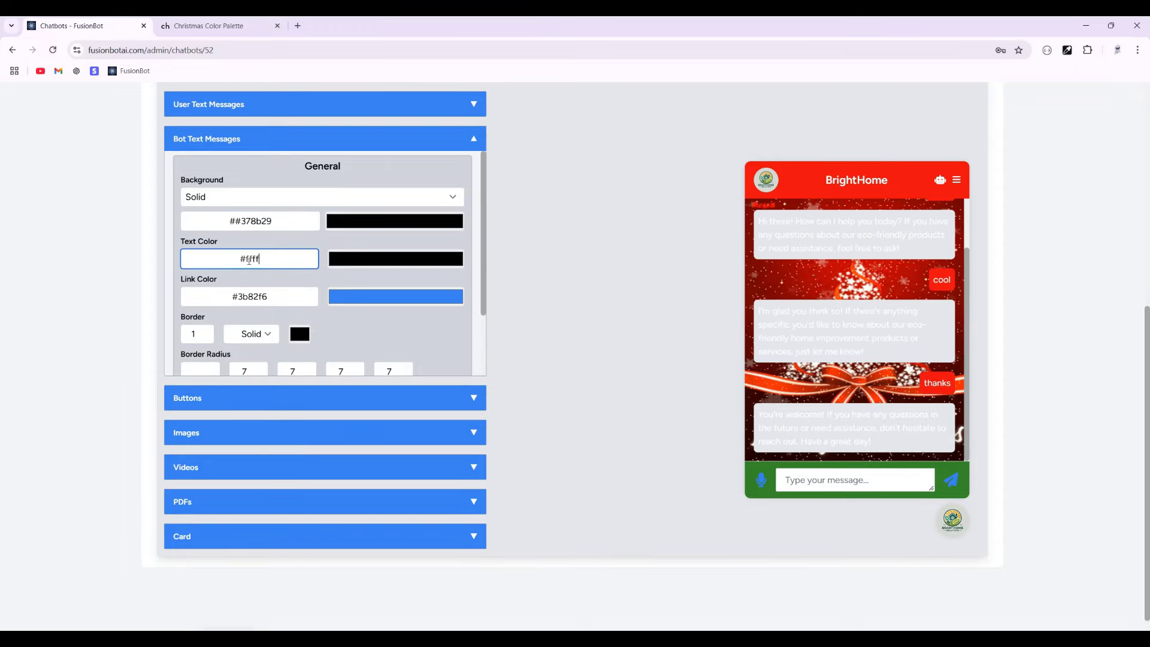
click(294, 224)
text(#378b29)
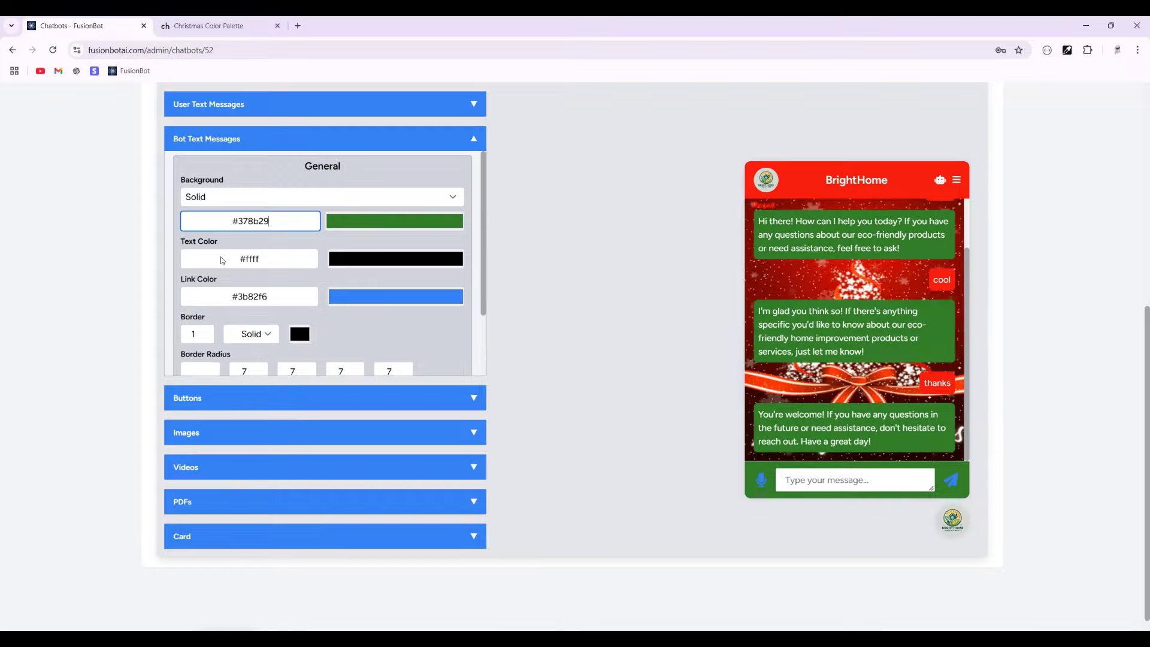
scroll(368, 307, down, 2)
scroll(368, 307, up, 6)
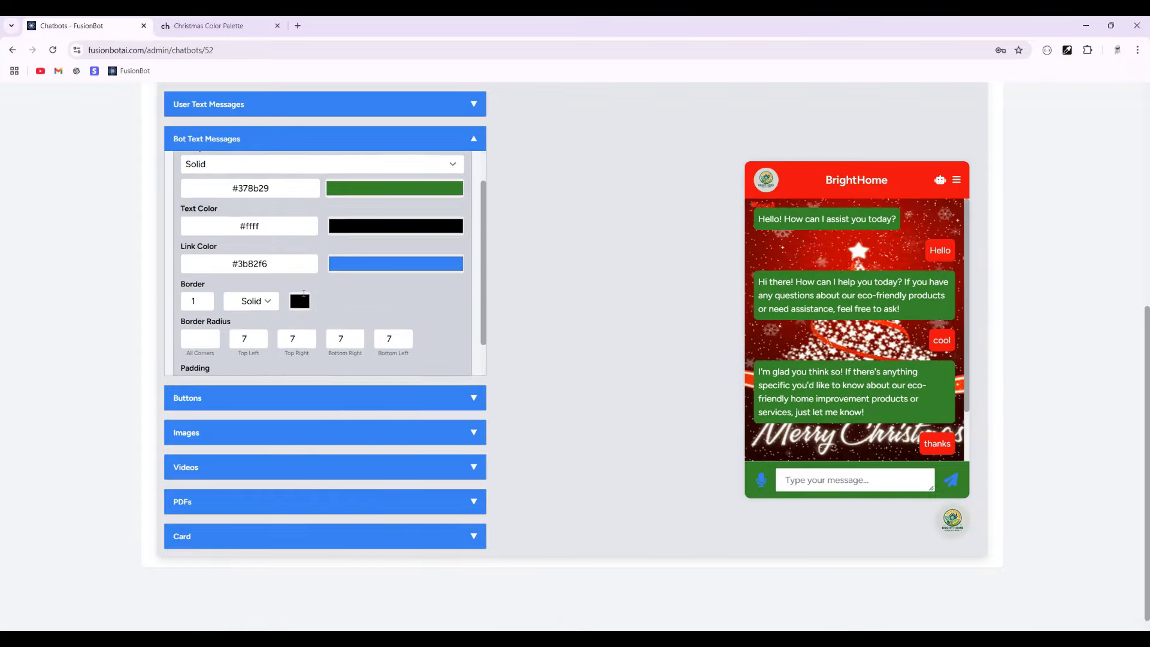
- Set the footer's icons colour to #ffff
click(221, 207)
scroll(110, 355, down, 3)
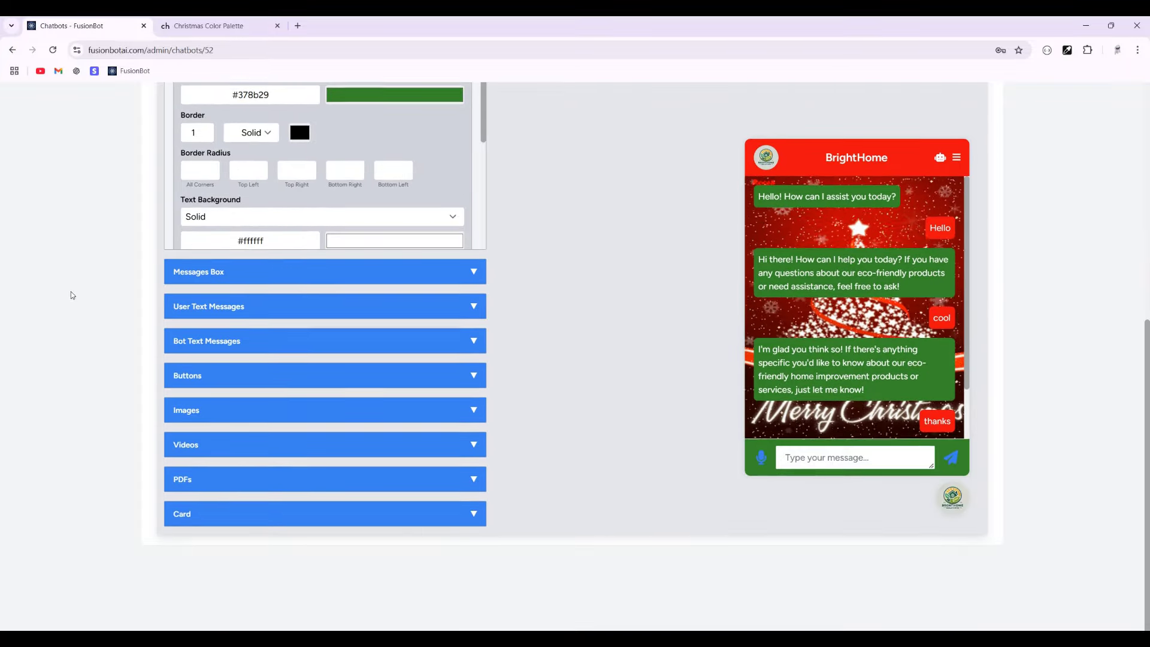
scroll(70, 294, up, 3)
scroll(285, 297, down, 4)
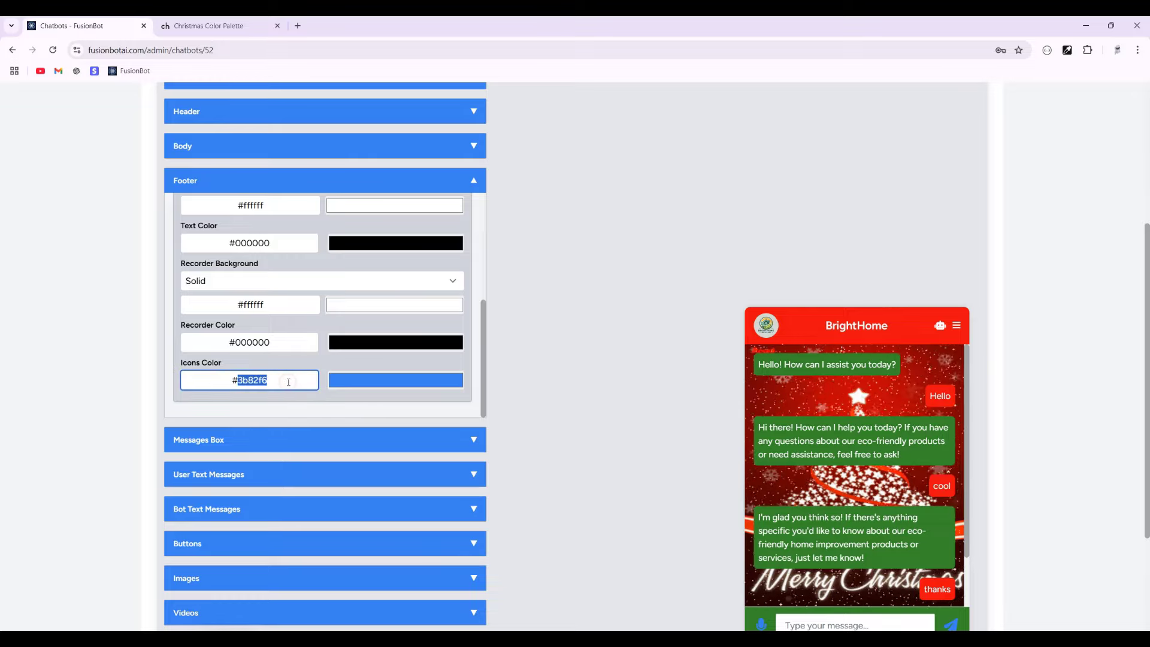
text(ffff)
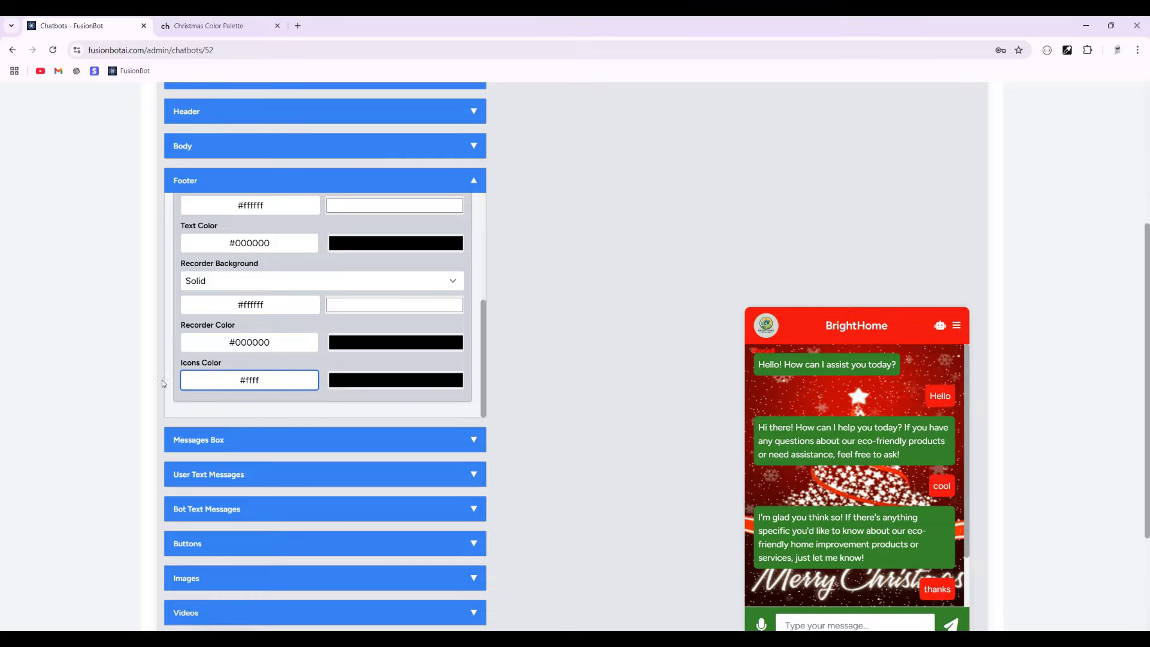
scroll(280, 346, up, 2)
scroll(938, 442, down, 3)
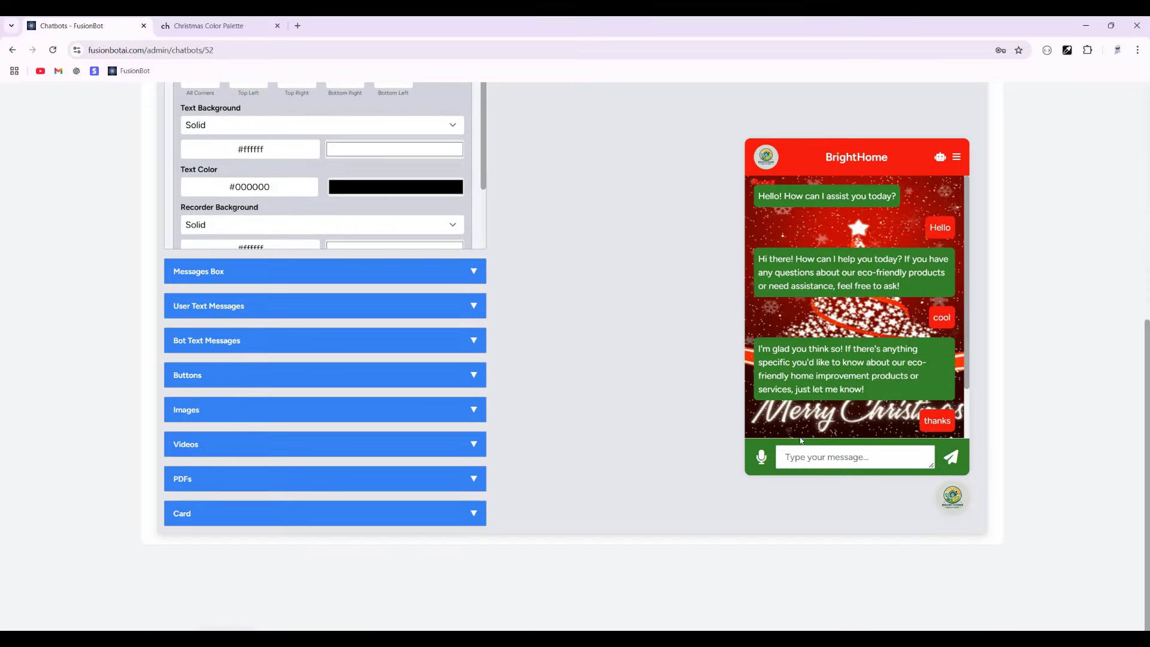
- Set the footer's border colour to the footer's own green (55, 139, 41) by sampling it from the chatbot preview
scroll(45, 262, up, 3)
scroll(270, 265, up, 2)
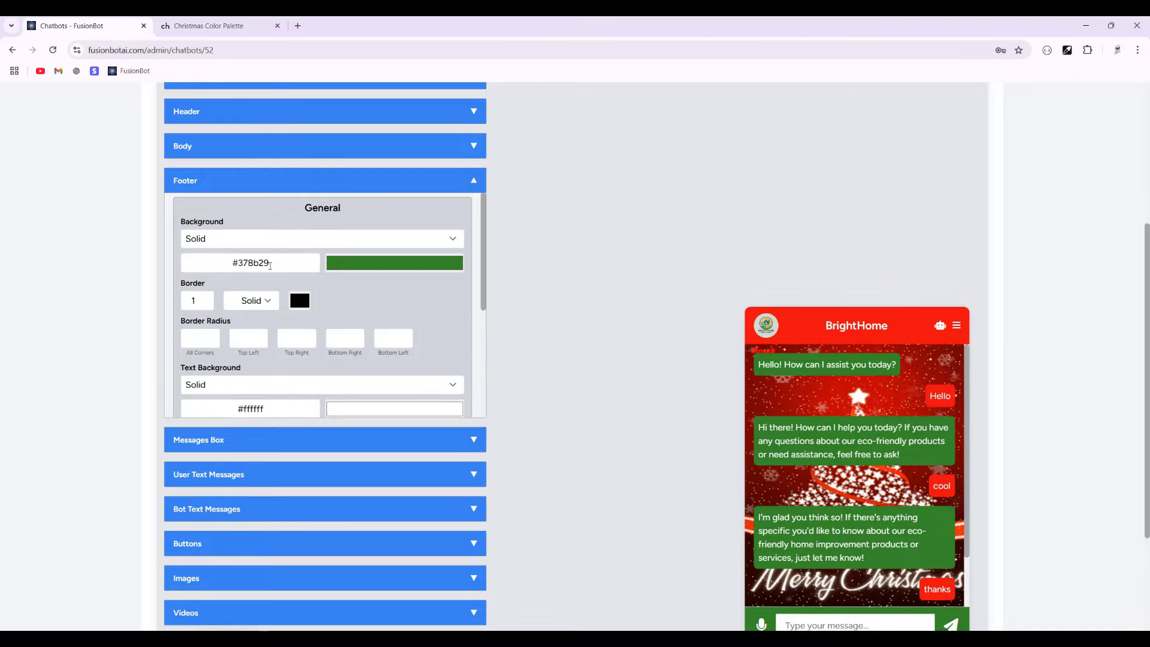
click(299, 303)
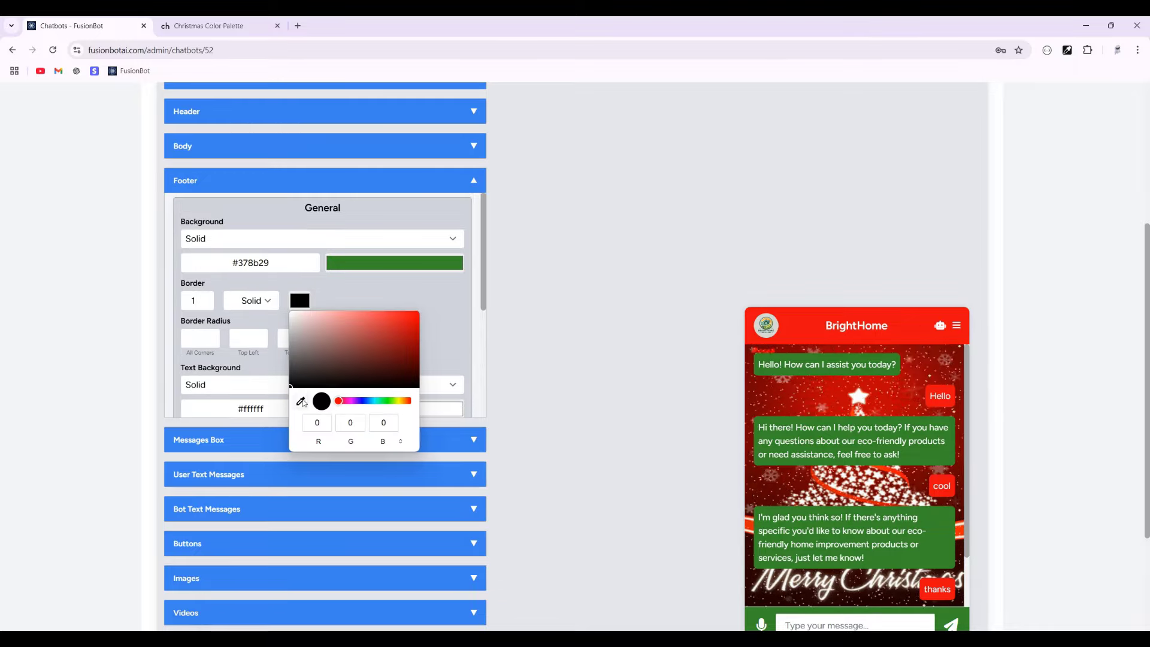
click(770, 617)
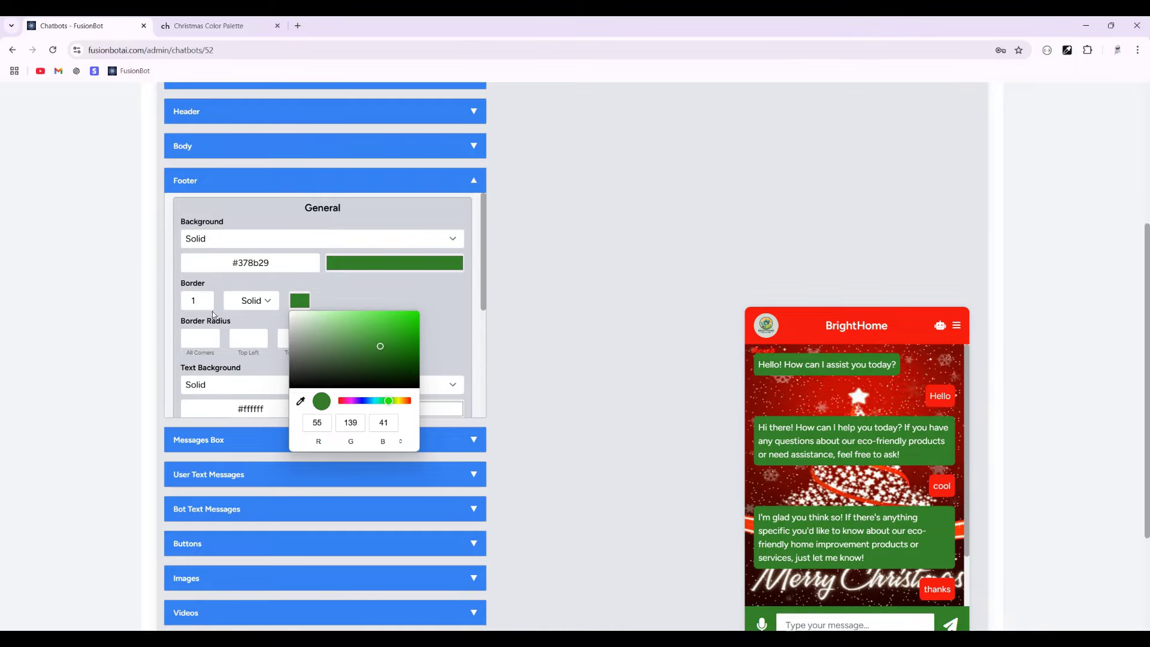
click(44, 291)
- Close the Christmas Color Palette page and open the chatbot's shared widget link
scroll(44, 290, up, 3)
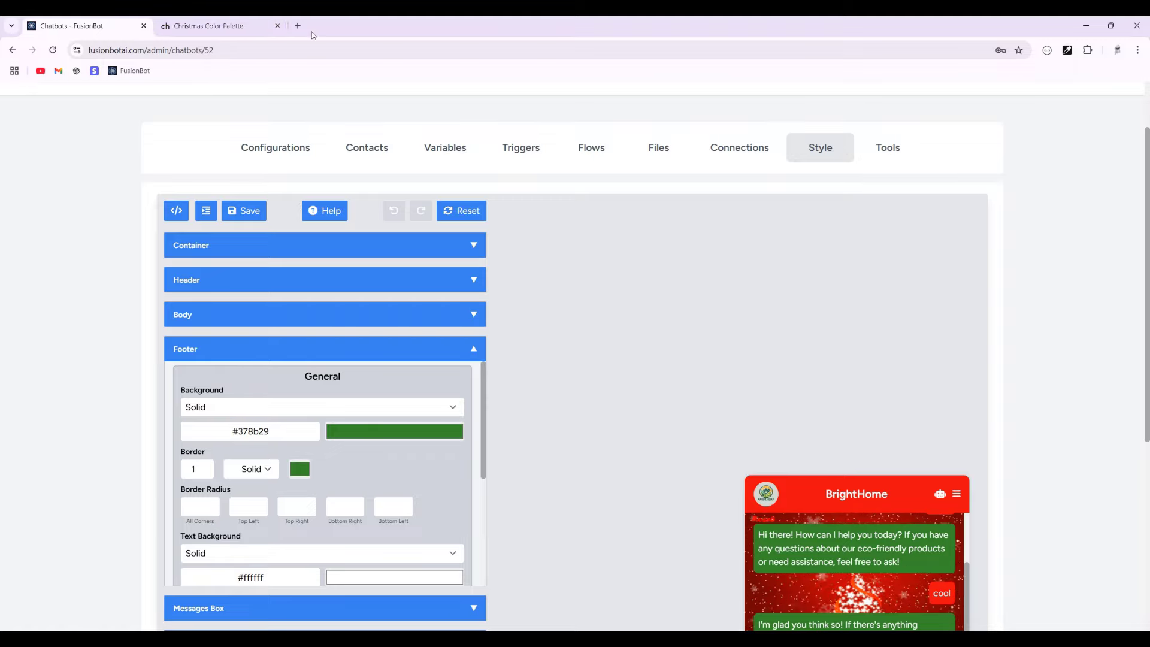
click(277, 26)
click(741, 150)
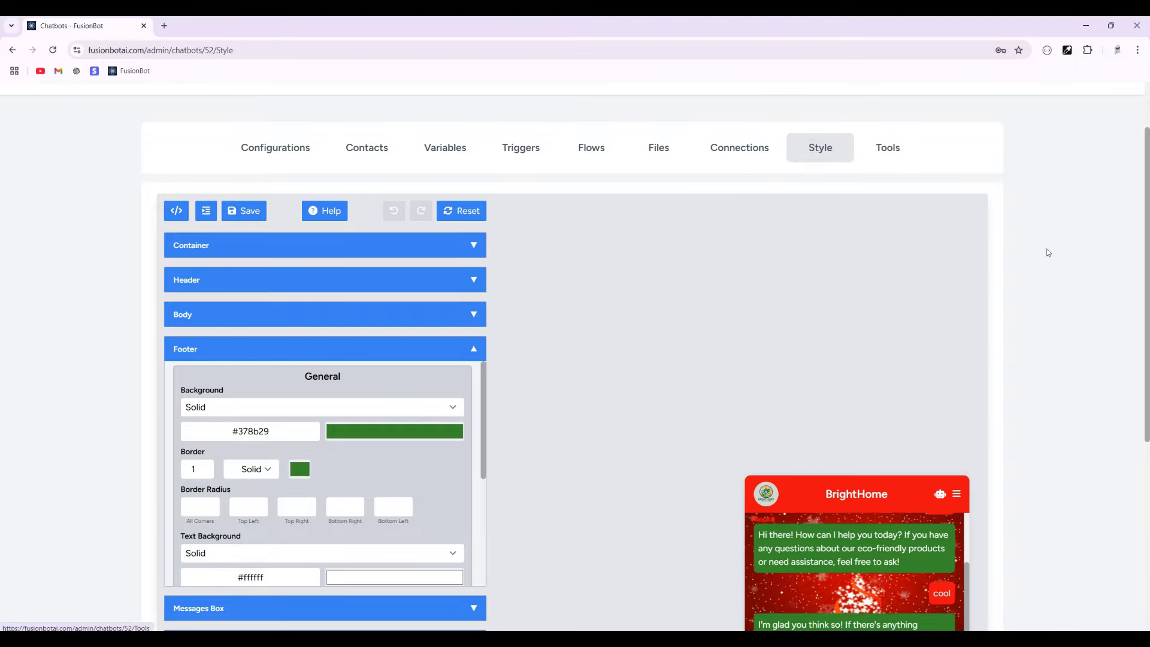
scroll(1047, 249, up, 2)
click(920, 145)
click(610, 300)
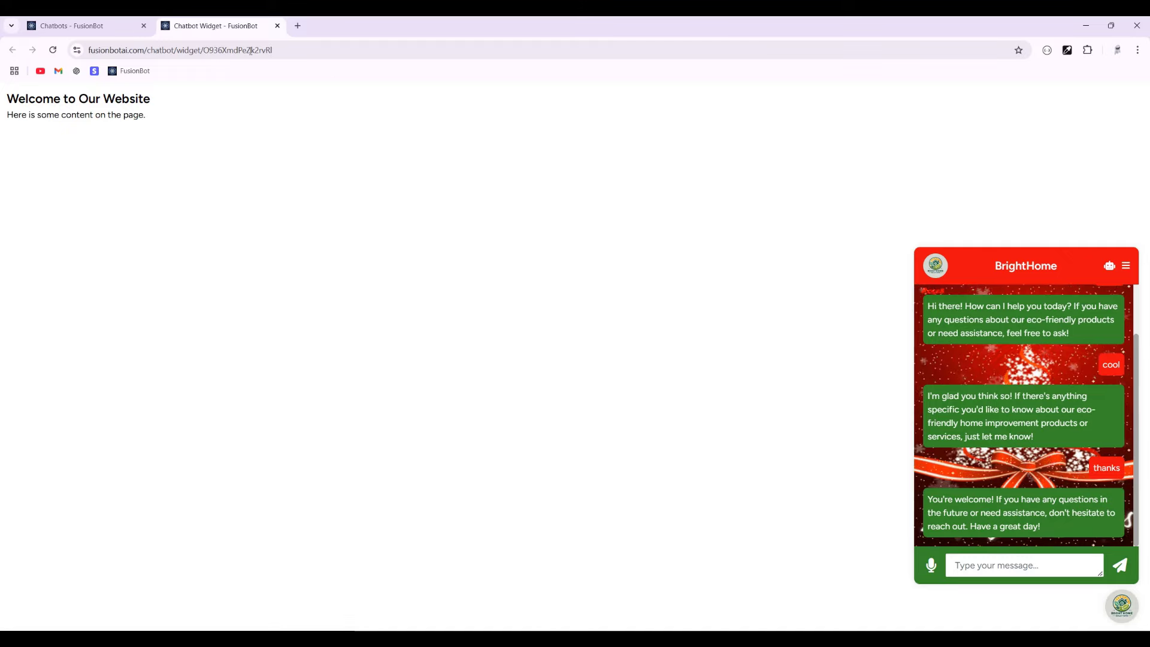
- Search Google for "christmas products" in a new browser tab
click(298, 25)
text(chri)
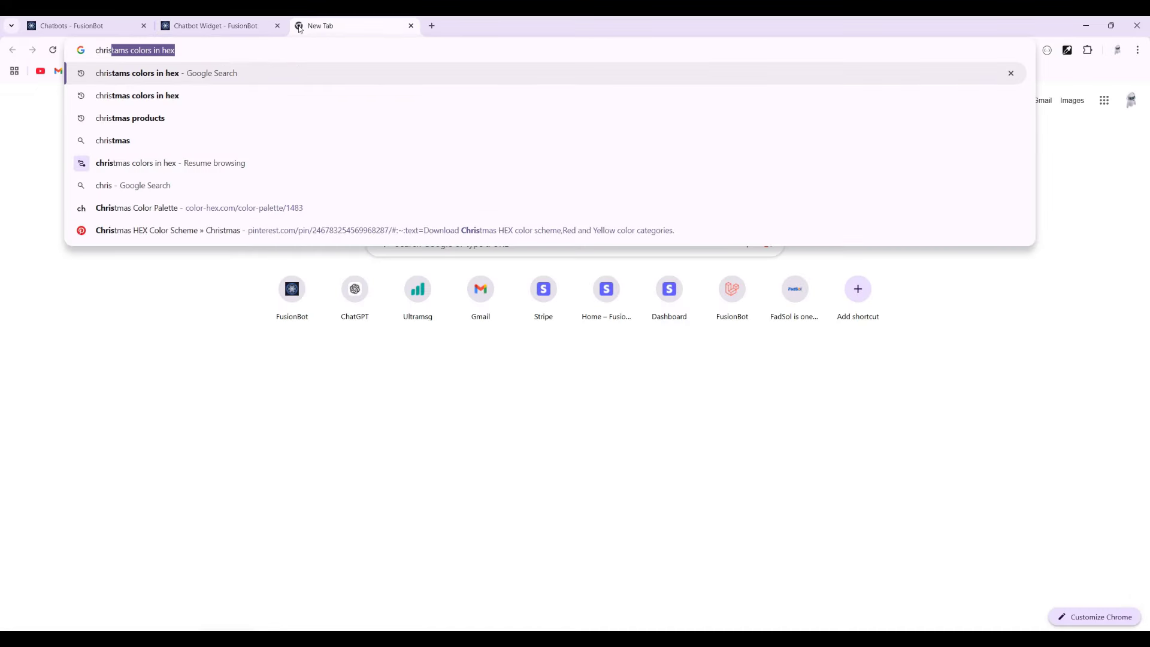
text(s)
key(Down)
key(Down)
key(Return)
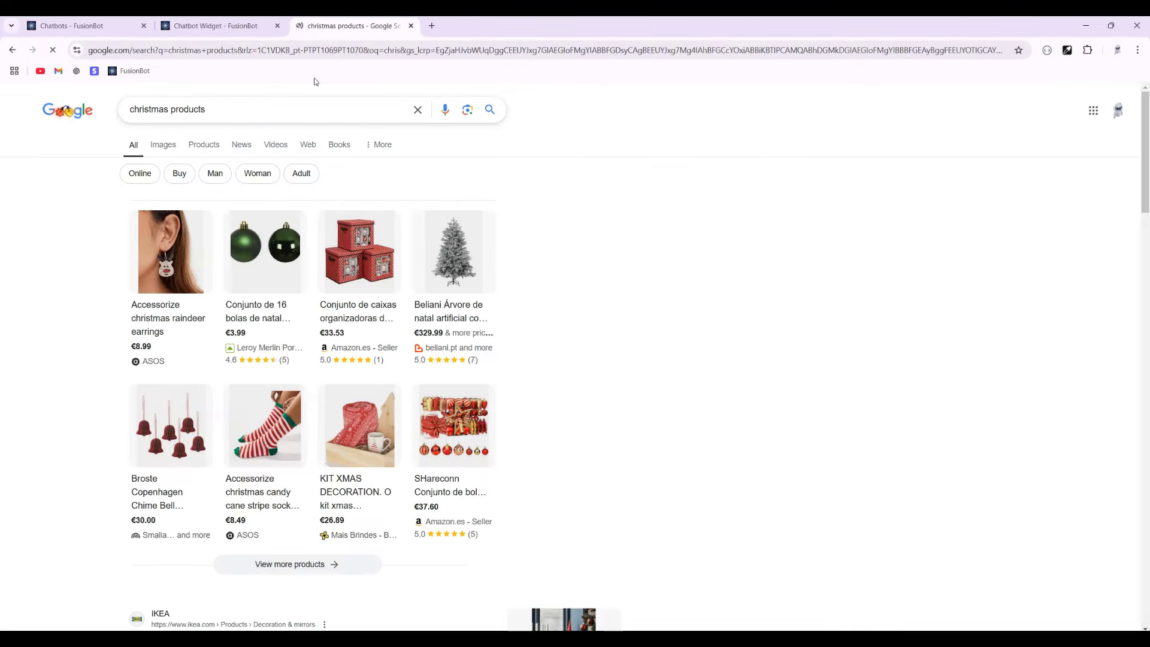
- Open Beliani's Christmas Accessories page from the search results and copy its web address
scroll(58, 314, down, 5)
scroll(59, 314, down, 2)
click(227, 275)
scroll(210, 303, down, 15)
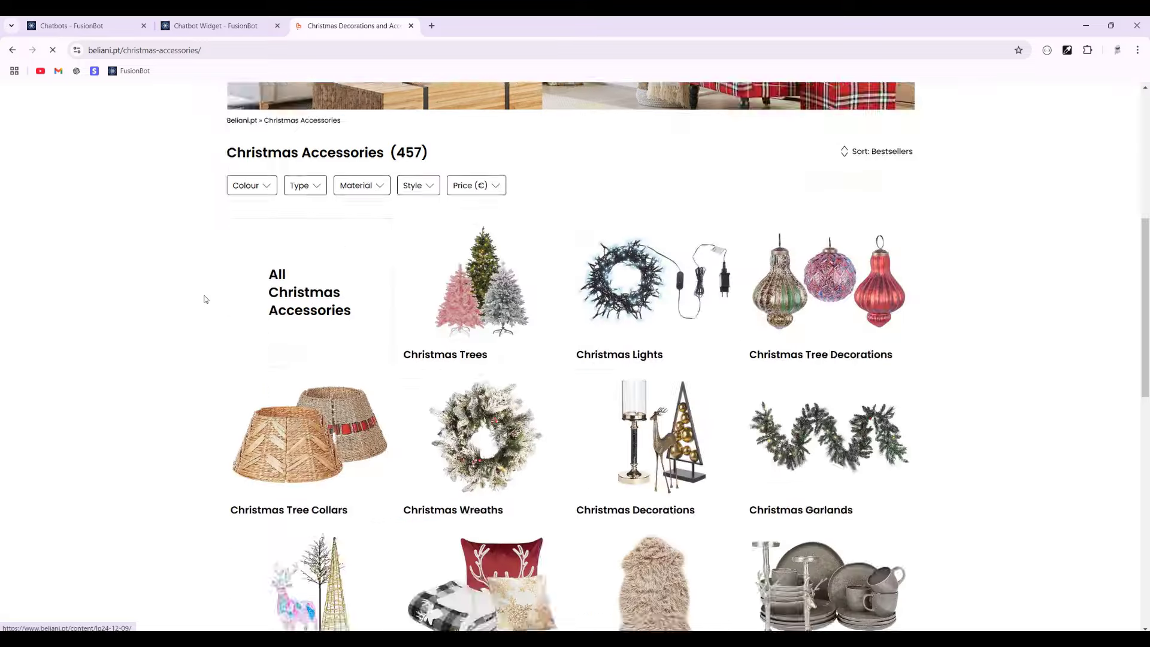
scroll(211, 305, down, 5)
scroll(210, 180, up, 15)
click(213, 51)
key(ctrl+c)
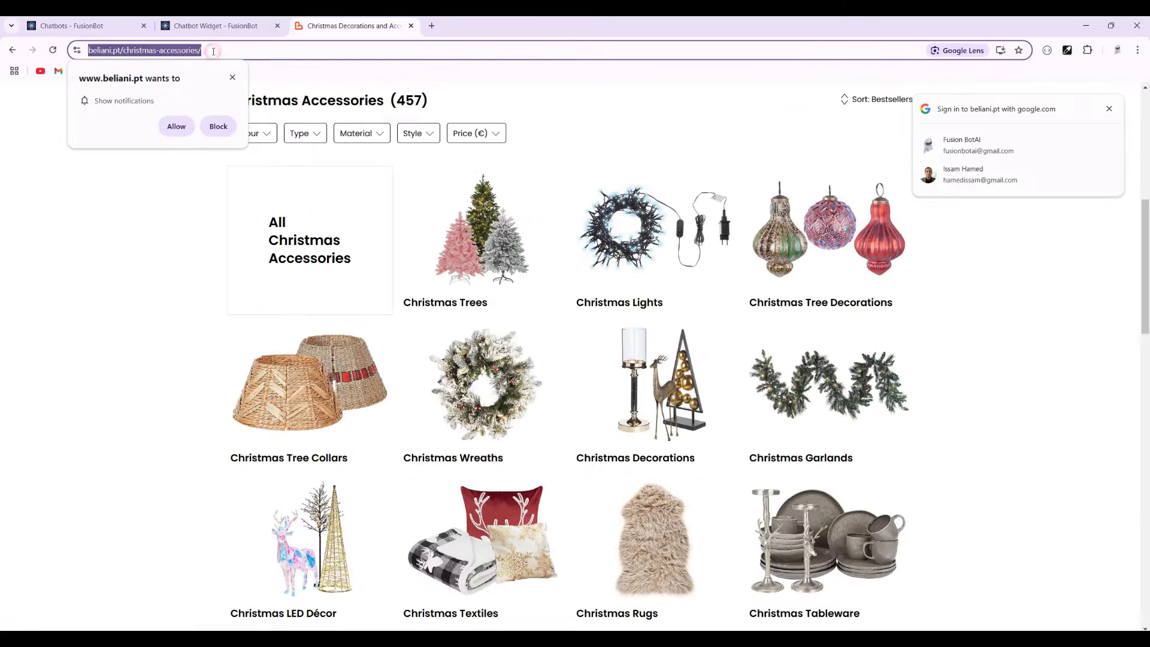
click(96, 28)
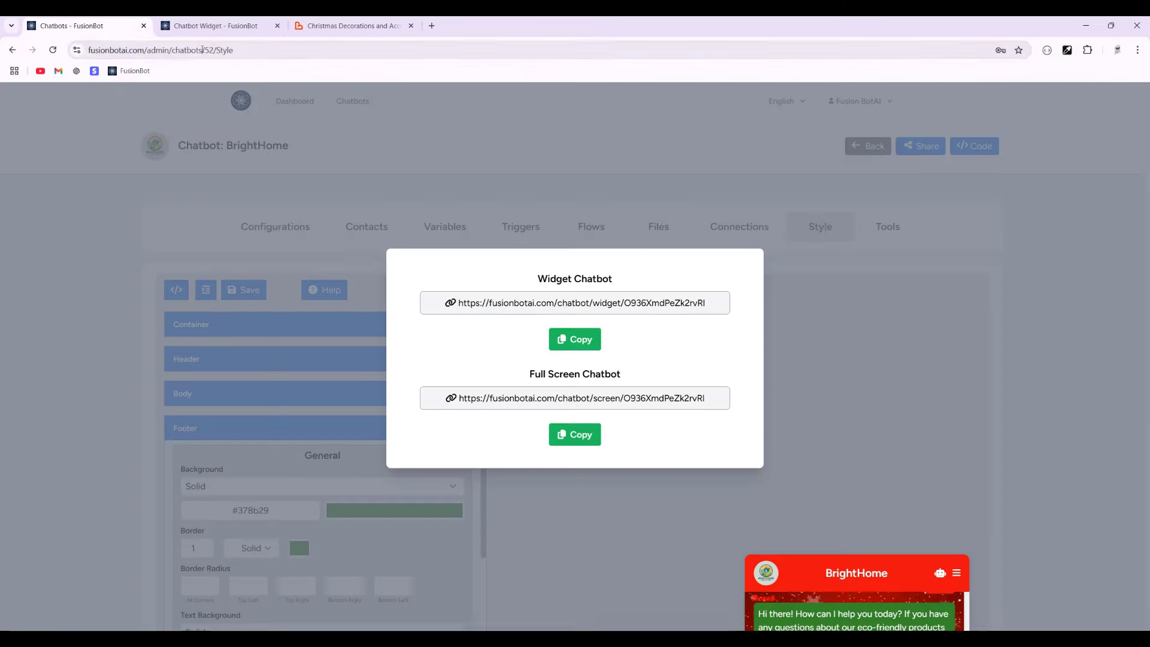
click(641, 167)
click(893, 226)
click(321, 296)
key(ctrl+v)
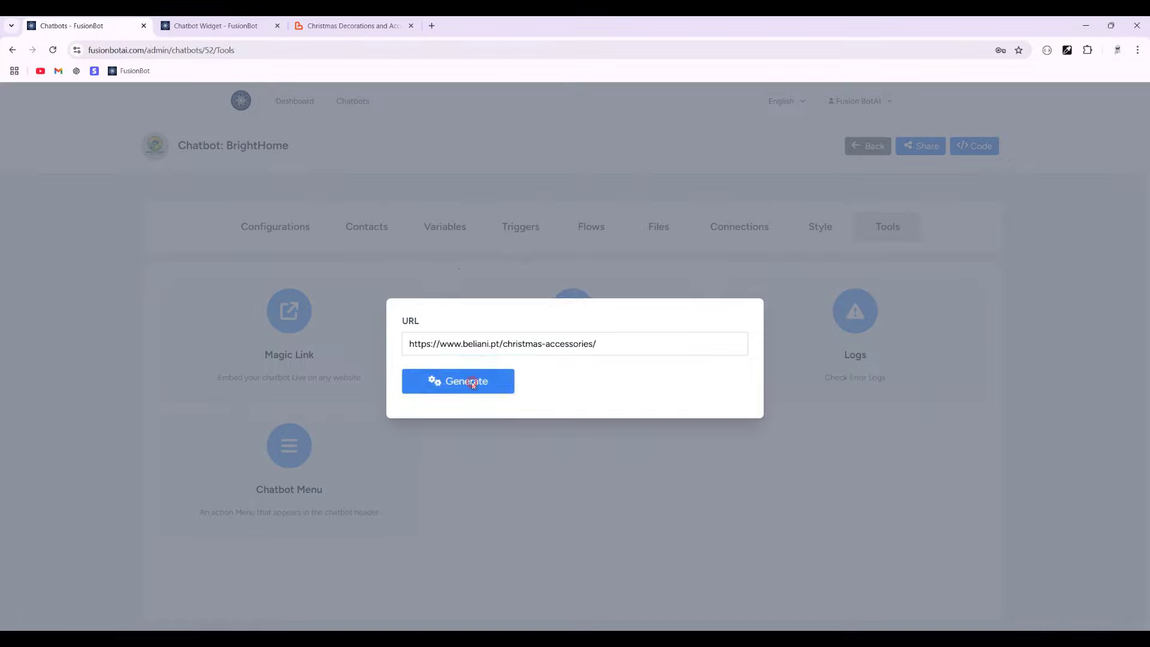
click(456, 379)
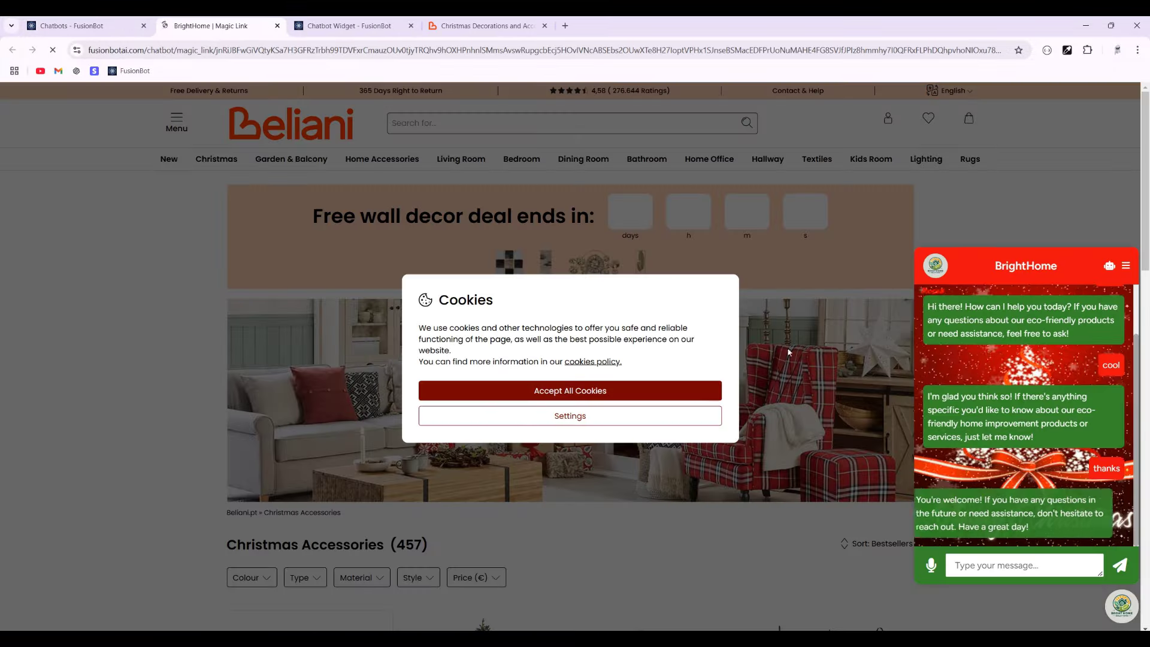
- Accept all cookies to look through the Magic Link page with the embedded chatbot, and close the Chatbot Widget page
click(689, 390)
scroll(744, 387, down, 5)
scroll(744, 387, down, 10)
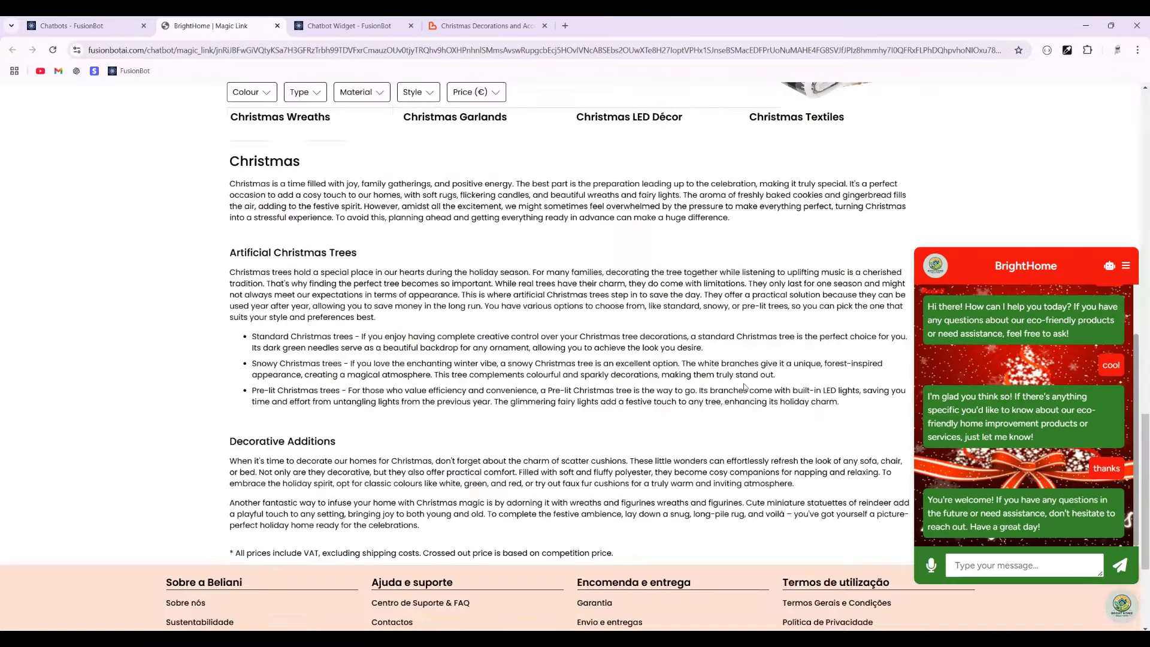
scroll(659, 372, up, 12)
drag(345, 27, 215, 26)
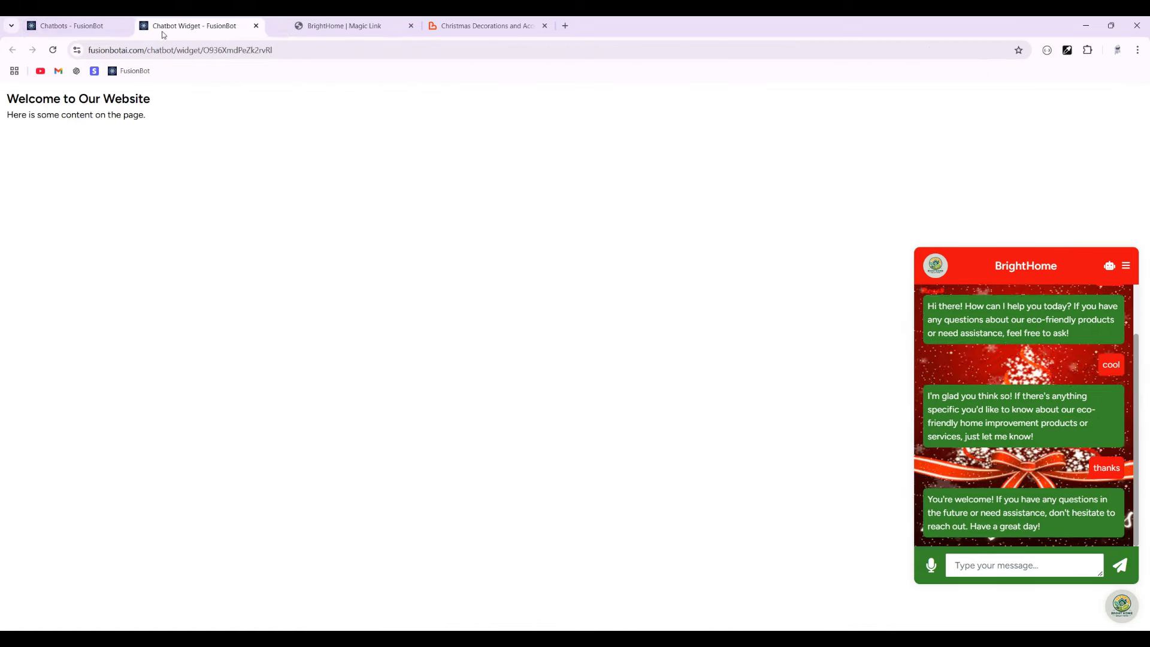
click(278, 25)
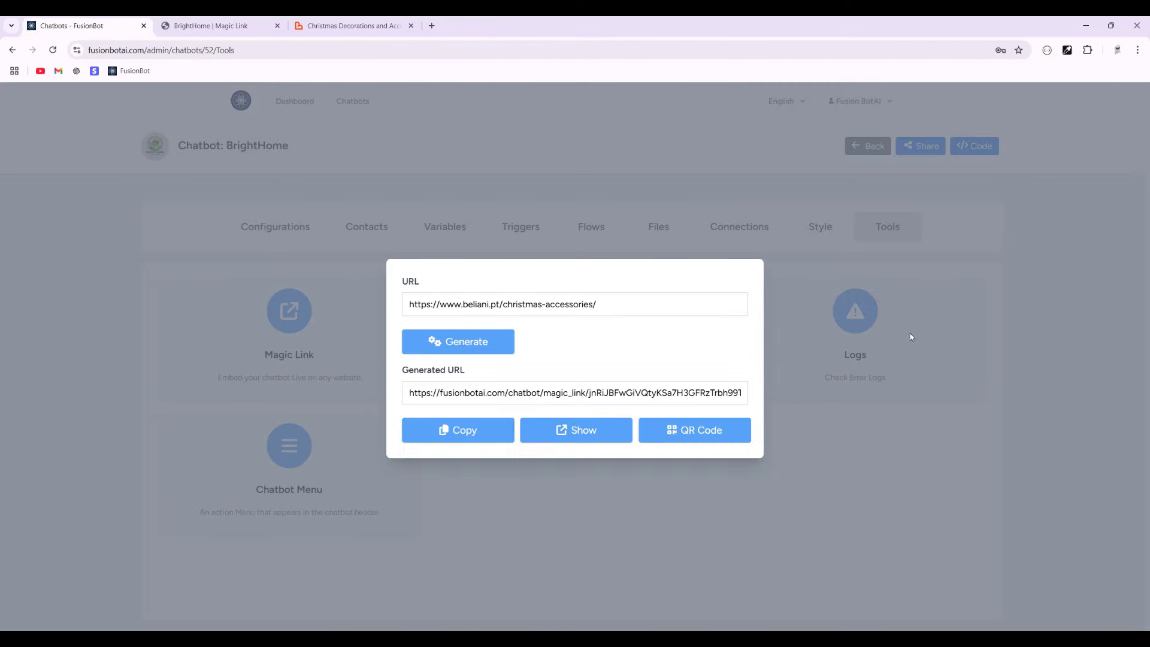
- Delete the Santa hat image from the chatbot's files
click(910, 333)
click(660, 227)
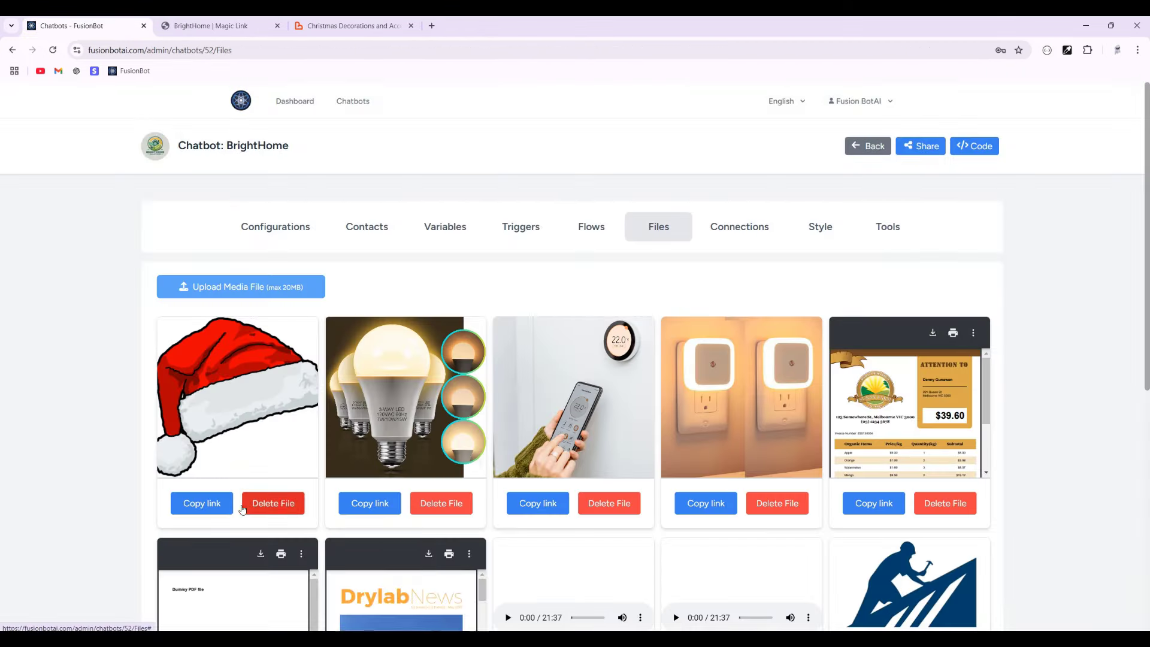
click(251, 502)
click(619, 120)
click(302, 289)
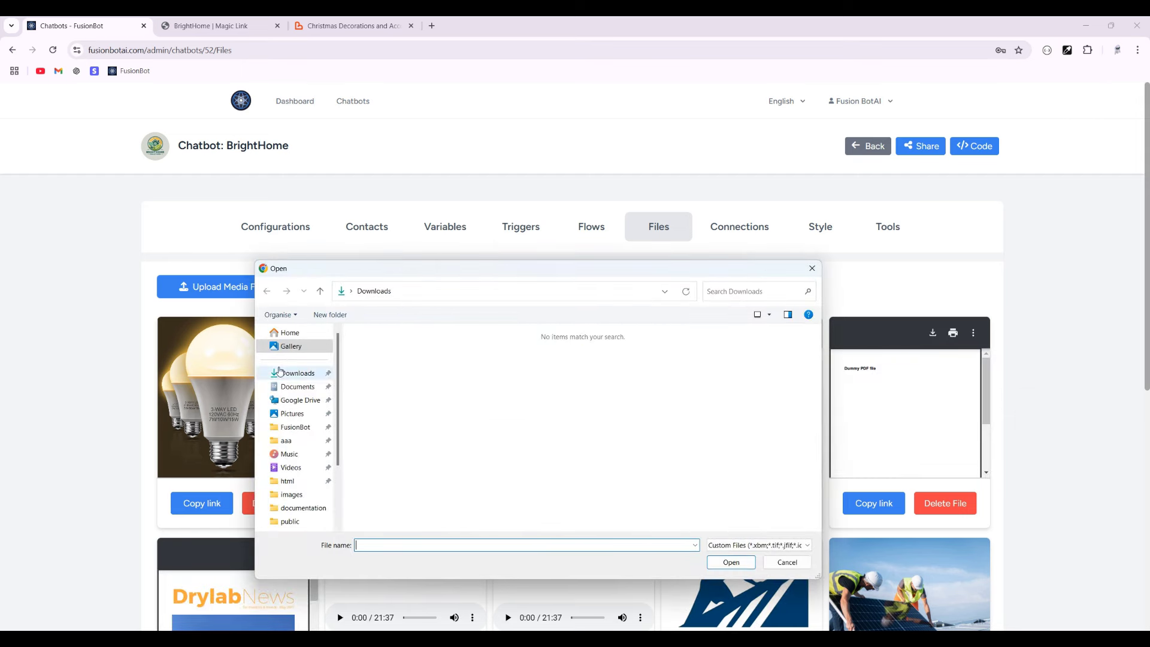
click(296, 375)
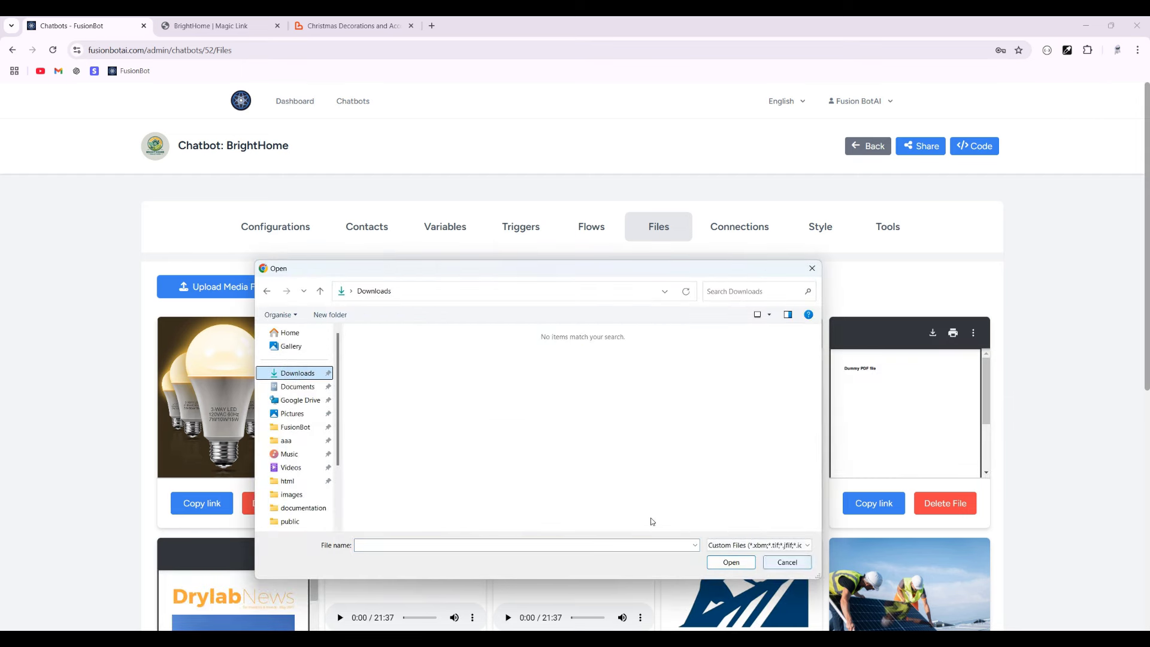
click(787, 563)
click(246, 288)
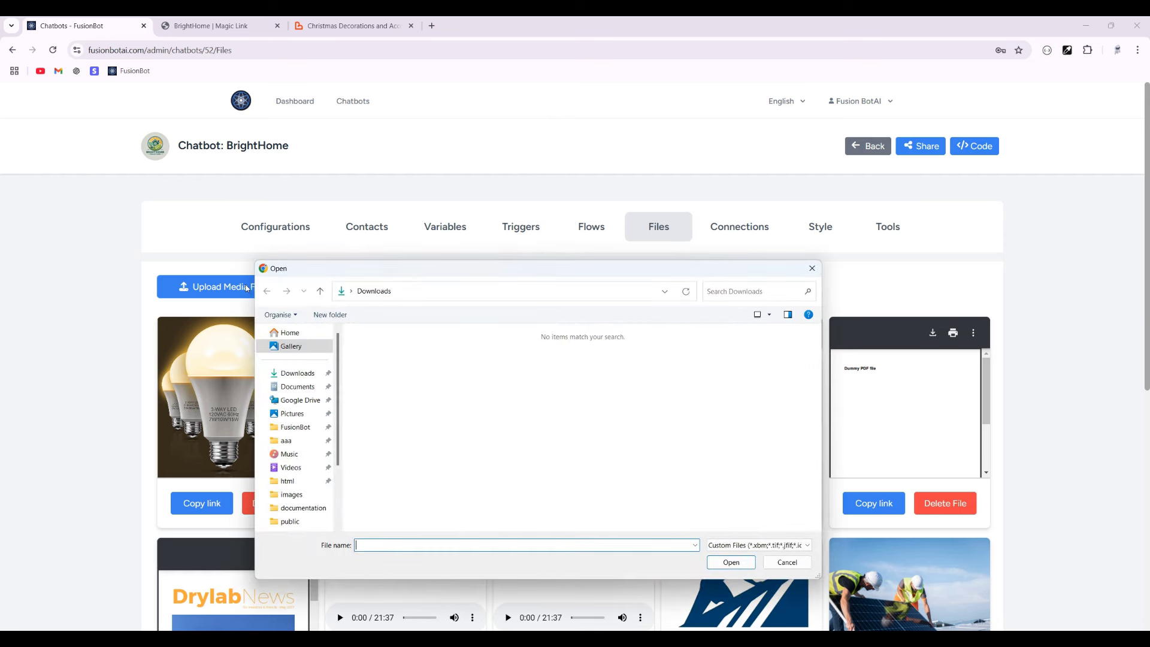
click(298, 374)
click(291, 388)
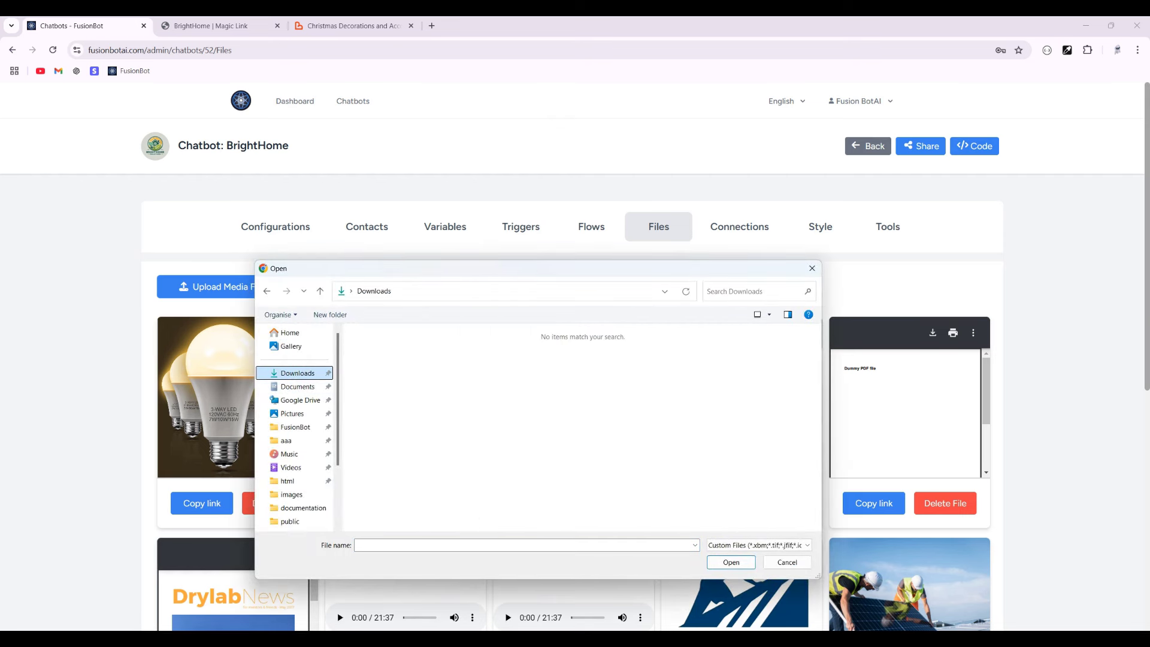
key(Escape)
- Upload the Santa hat image img3.png from Downloads to the chatbot's files and copy its link
click(269, 288)
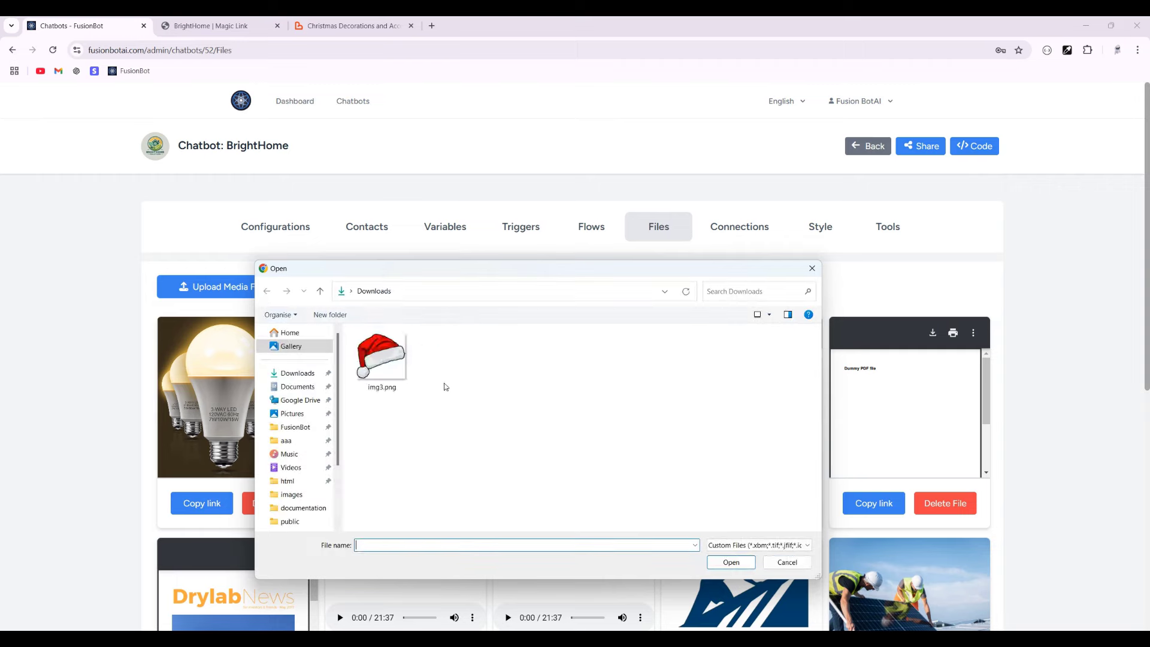
double_click(381, 358)
click(201, 503)
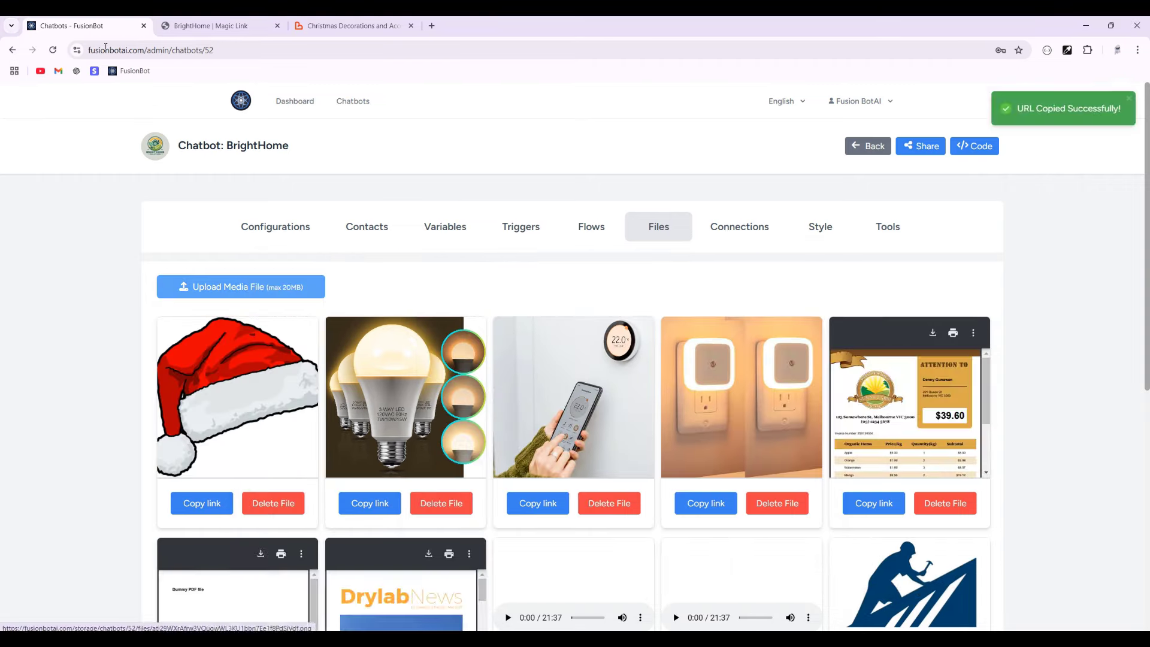
- Open the chatbot's Style page in a new browser tab and show its CSS code editor
click(211, 26)
click(78, 26)
click(820, 226)
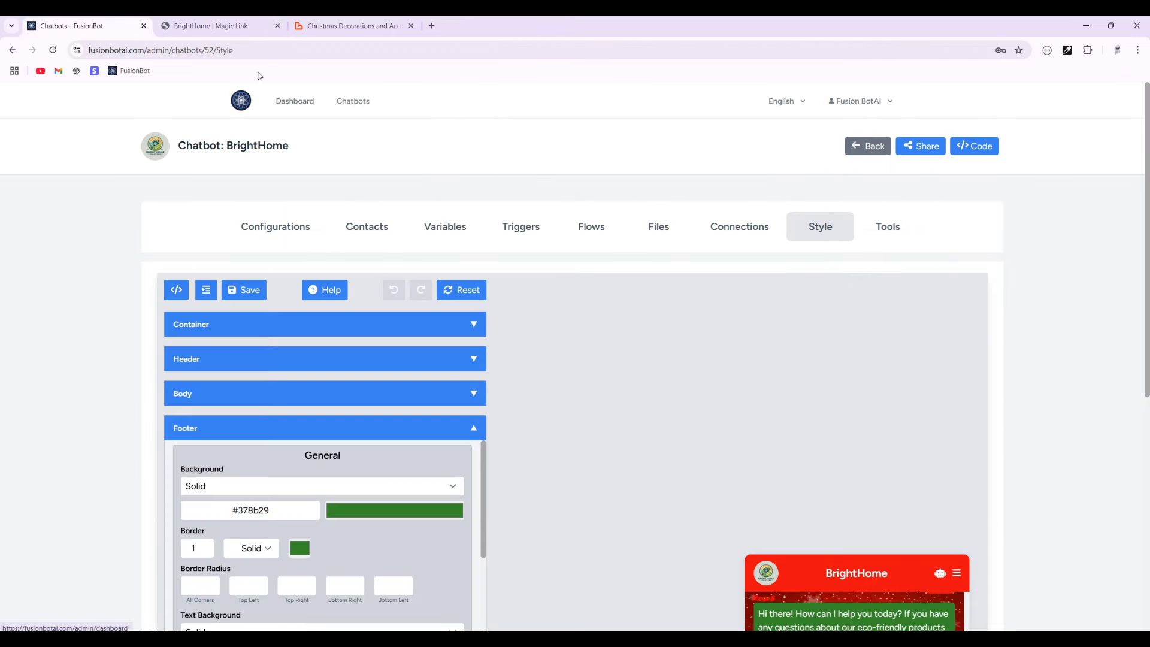
right_click(800, 229)
click(850, 239)
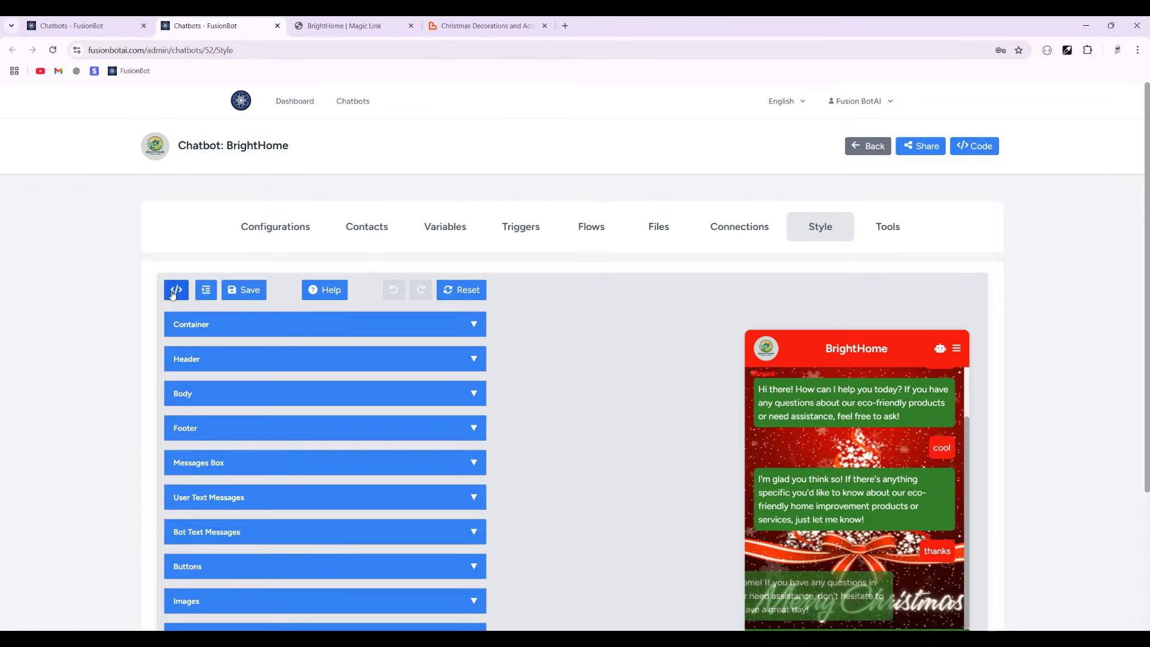
click(173, 292)
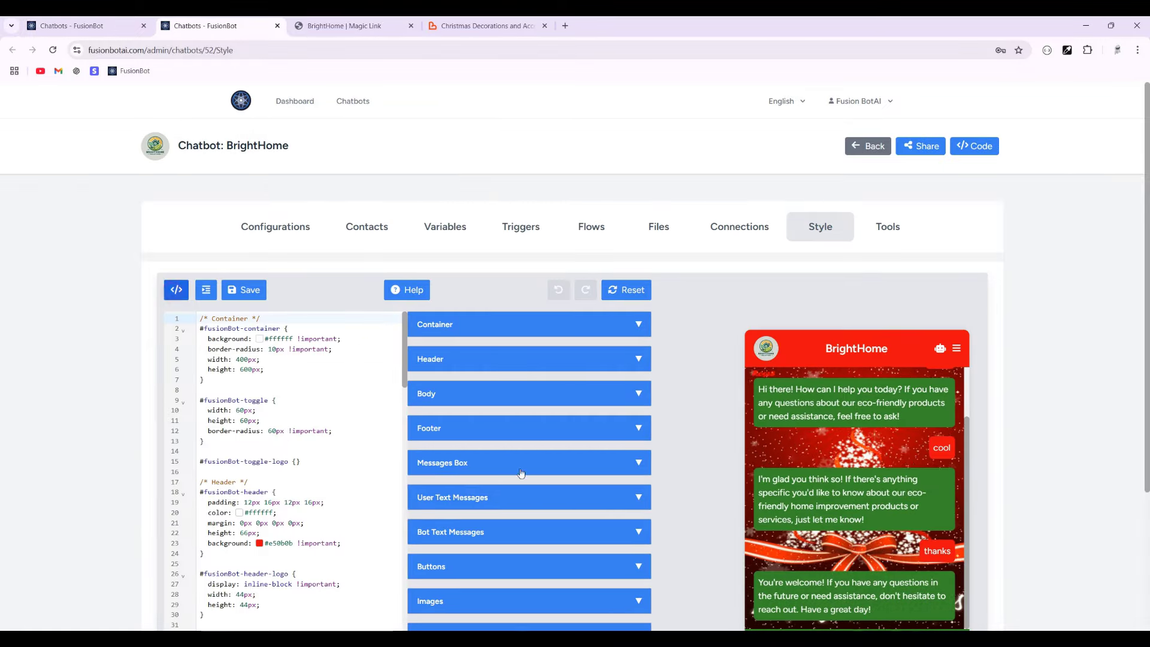
- Copy the #fusionBot-container::after rule from the notes file into the chatbot's CSS, directly below the #fusionBot-container rule
click(809, 593)
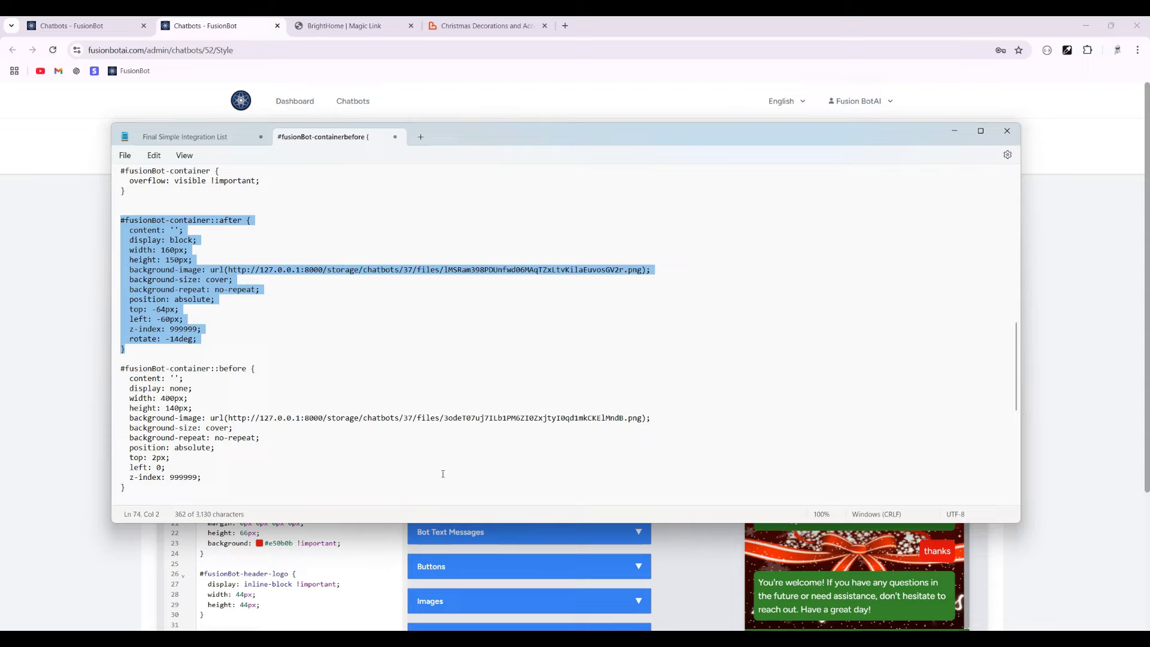
click(50, 421)
click(235, 382)
key(ctrl+v)
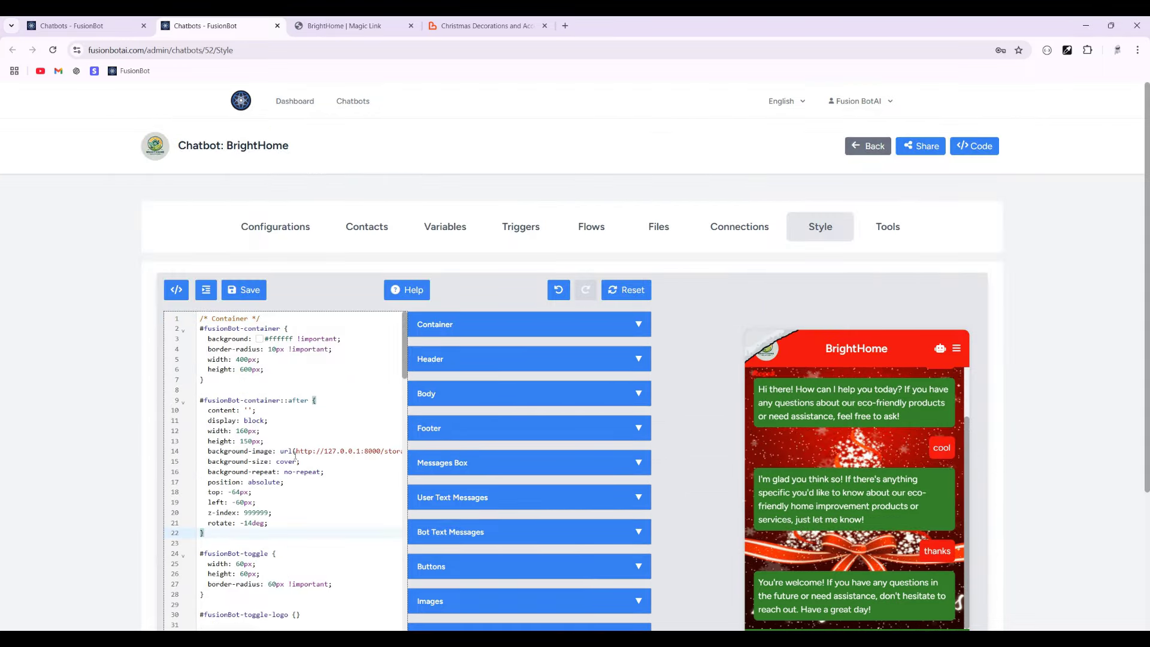
- Copy the Santa hat image's link from the chatbot's files and replace the background-image URL in the #fusionBot-container::after rule with it
click(90, 26)
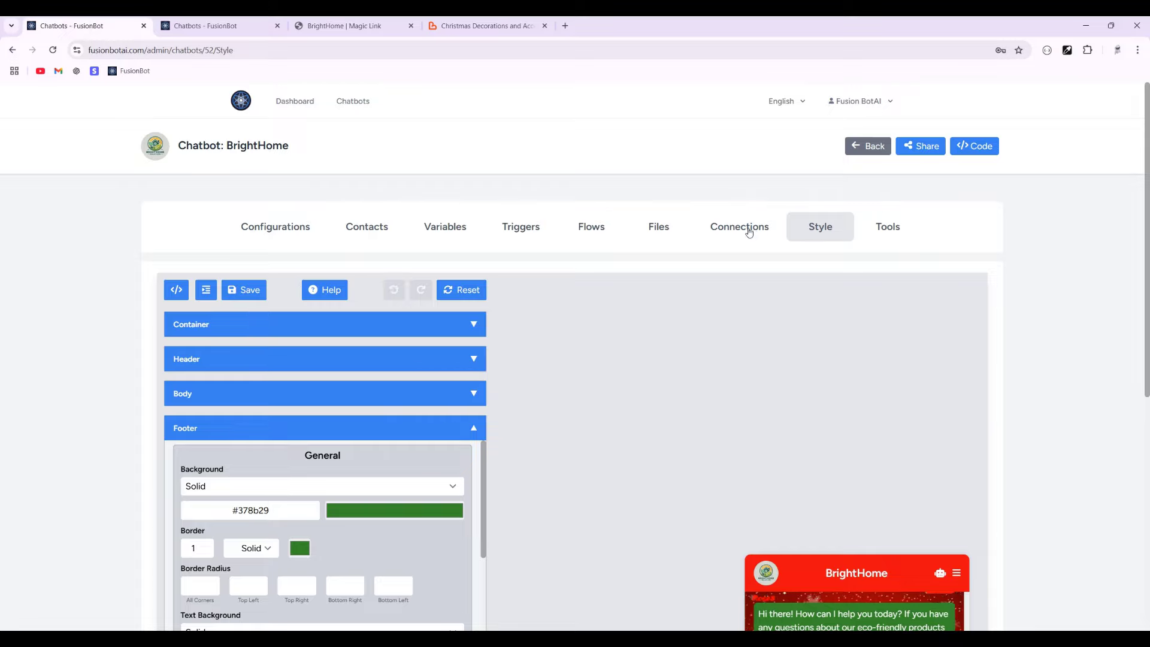
click(659, 226)
click(202, 503)
click(192, 26)
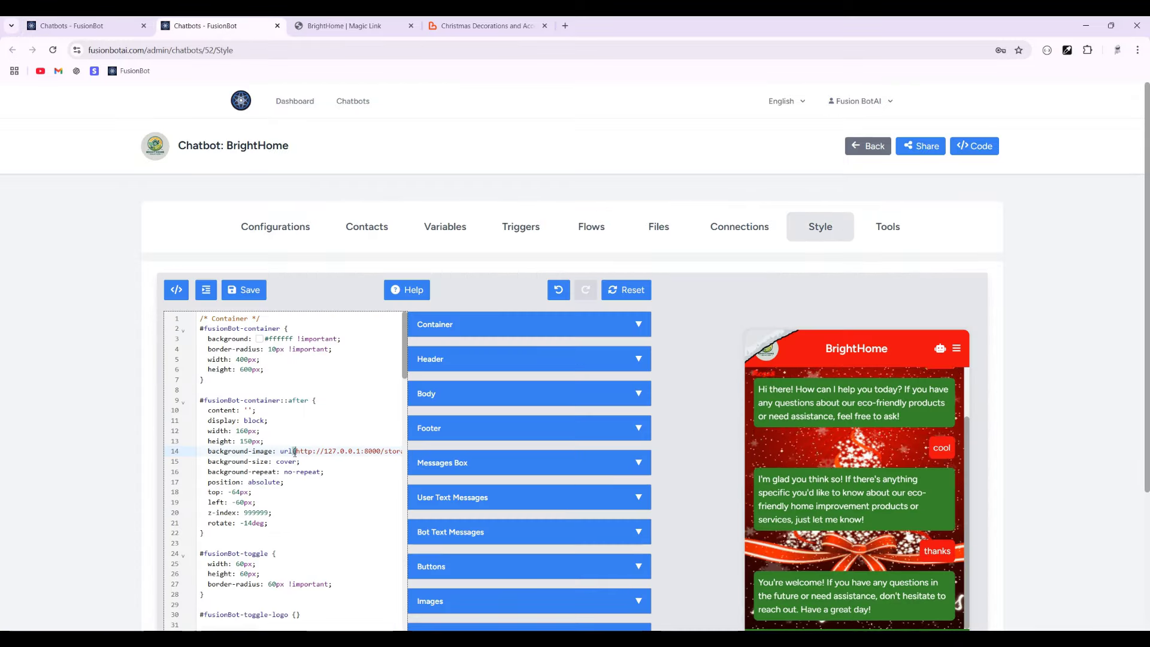
key(shift+End)
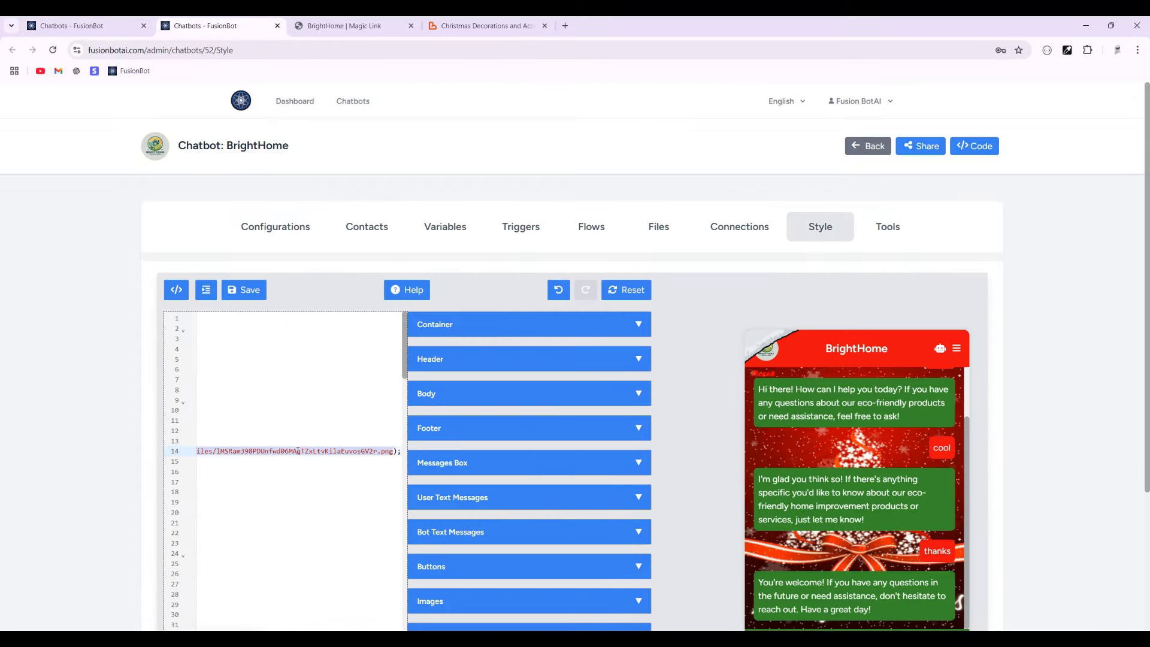
click(224, 372)
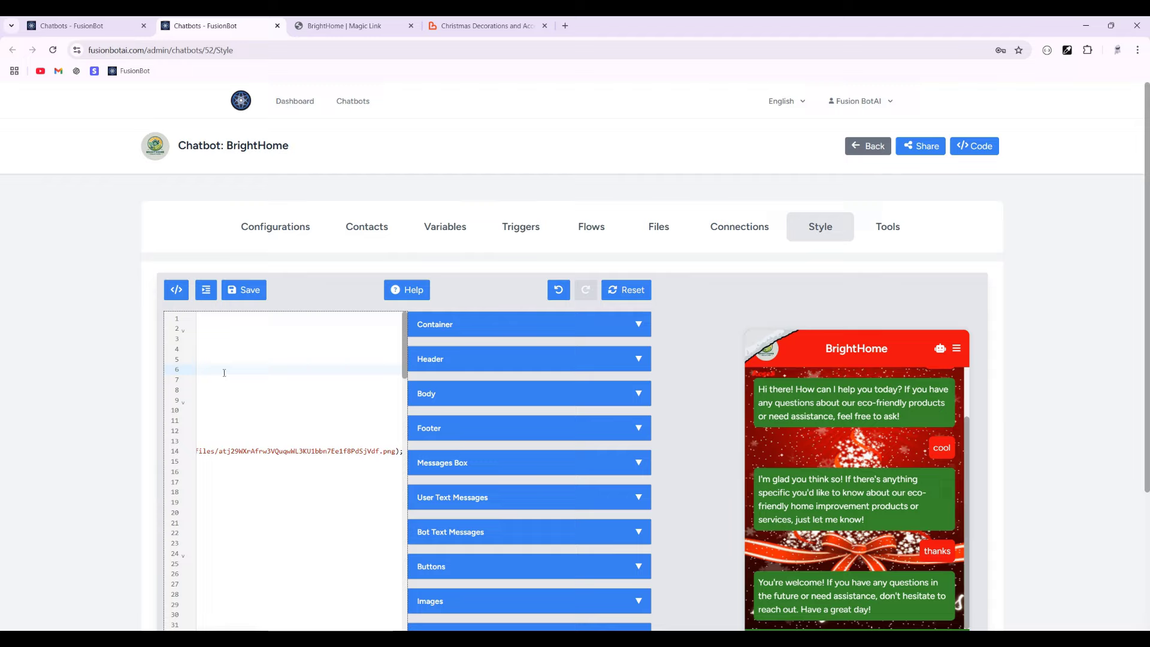
- Add overflow: visible !important; below the height in the #fusionBot-container rule and save the style
click(160, 372)
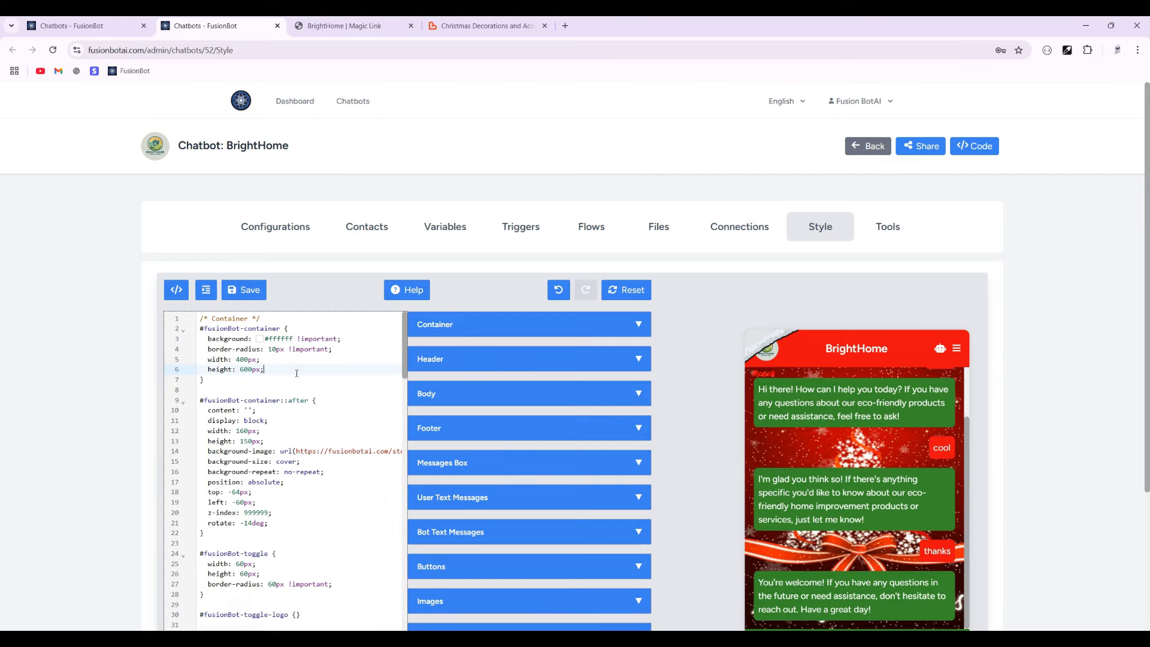
key(Return)
text(ove)
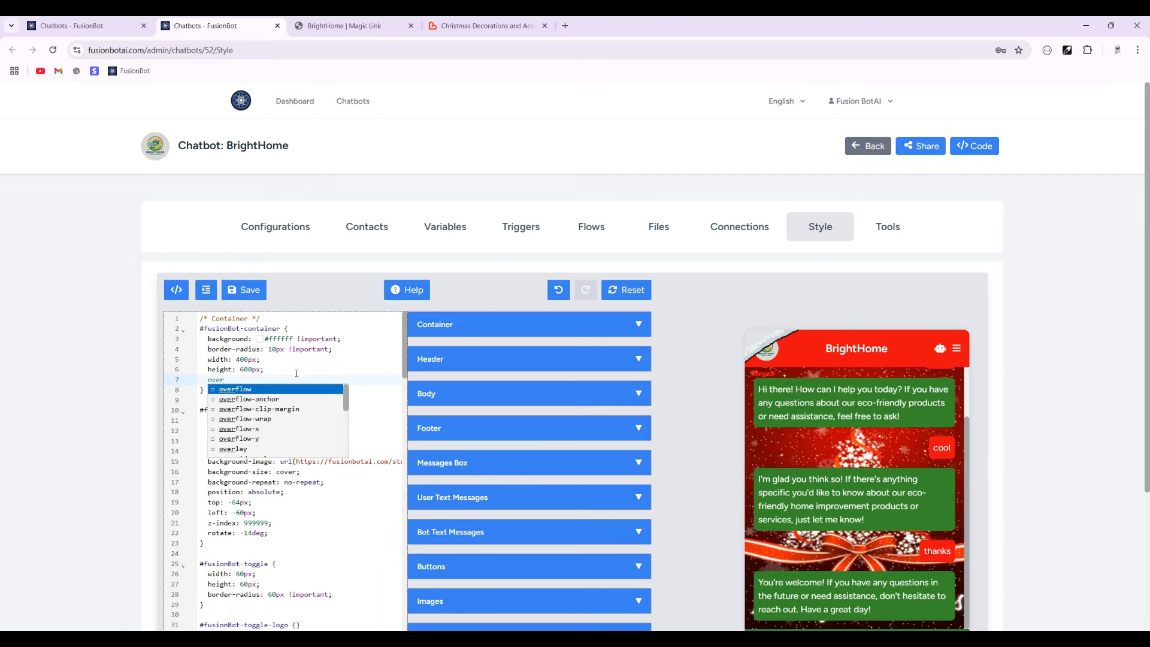
text(r)
key(Return)
text(visible)
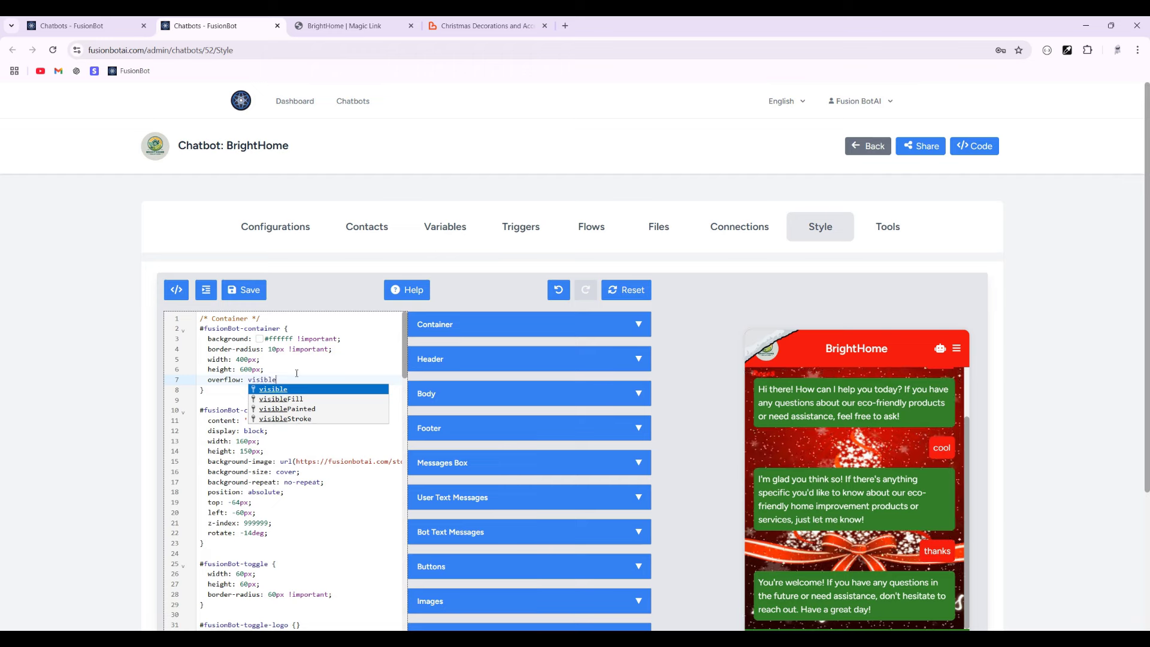
text(;)
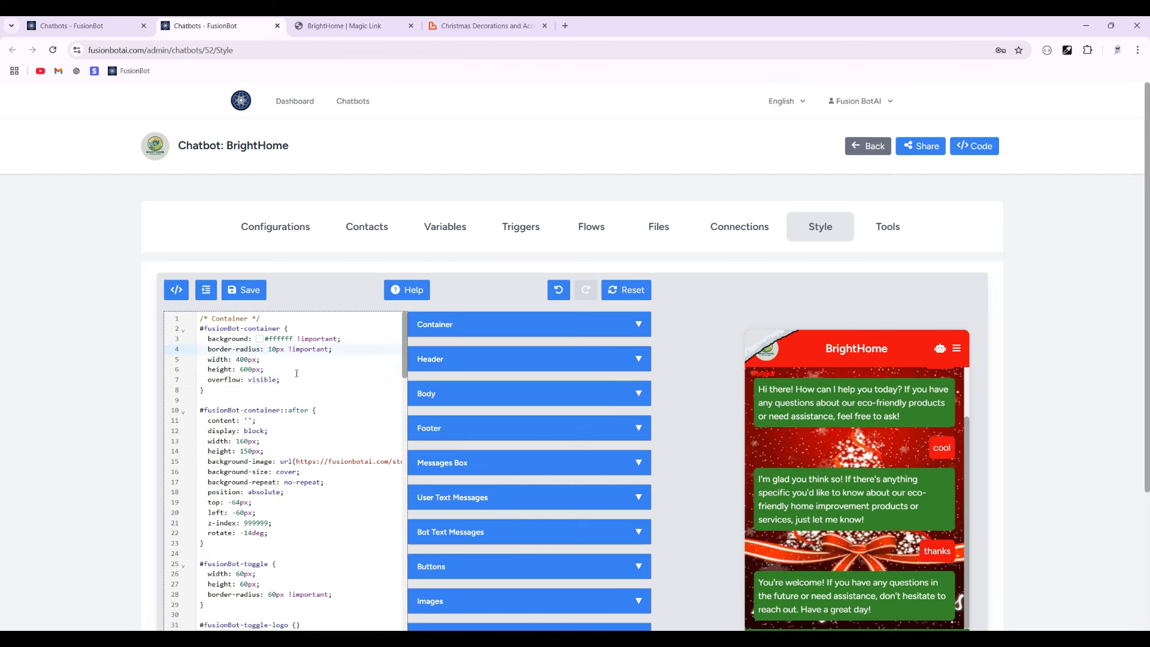
key(BackSpace)
text(!important;)
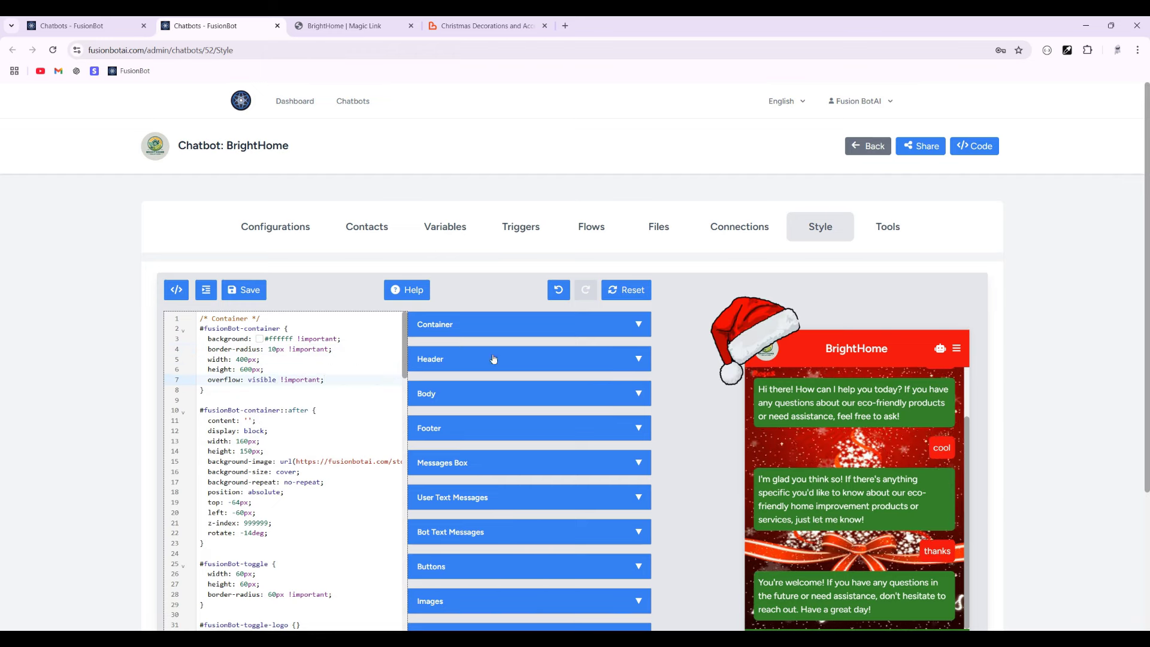
click(243, 290)
- Reload the BrightHome Magic Link page to check the Santa hat on the chatbot, and return to the Style page
click(338, 26)
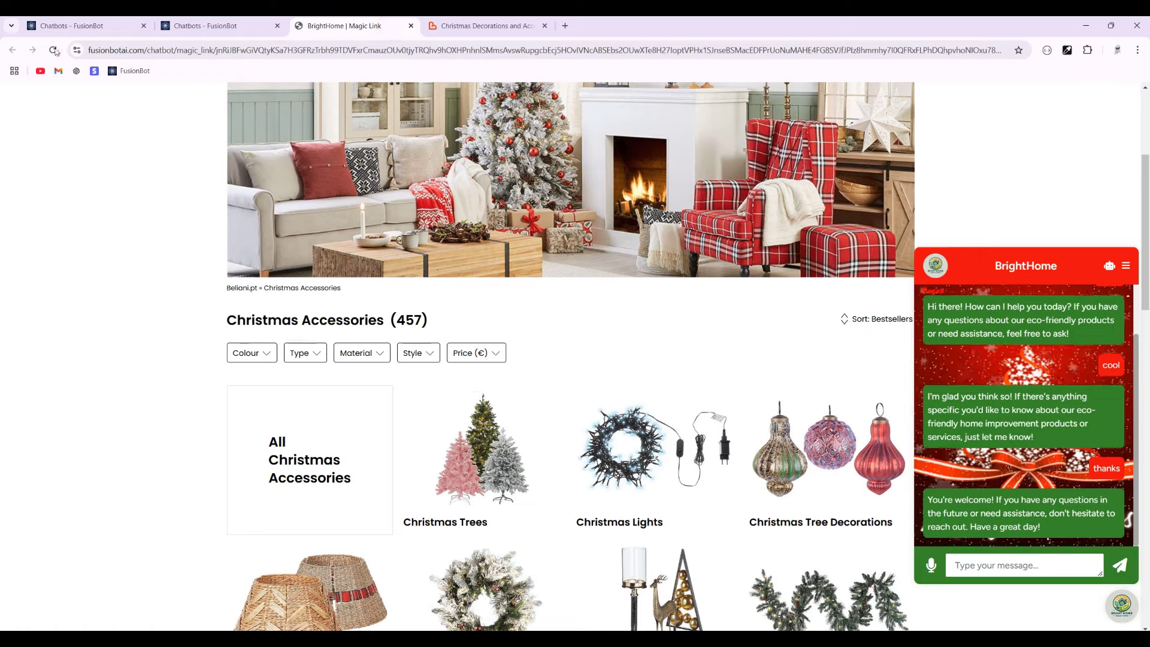
click(54, 51)
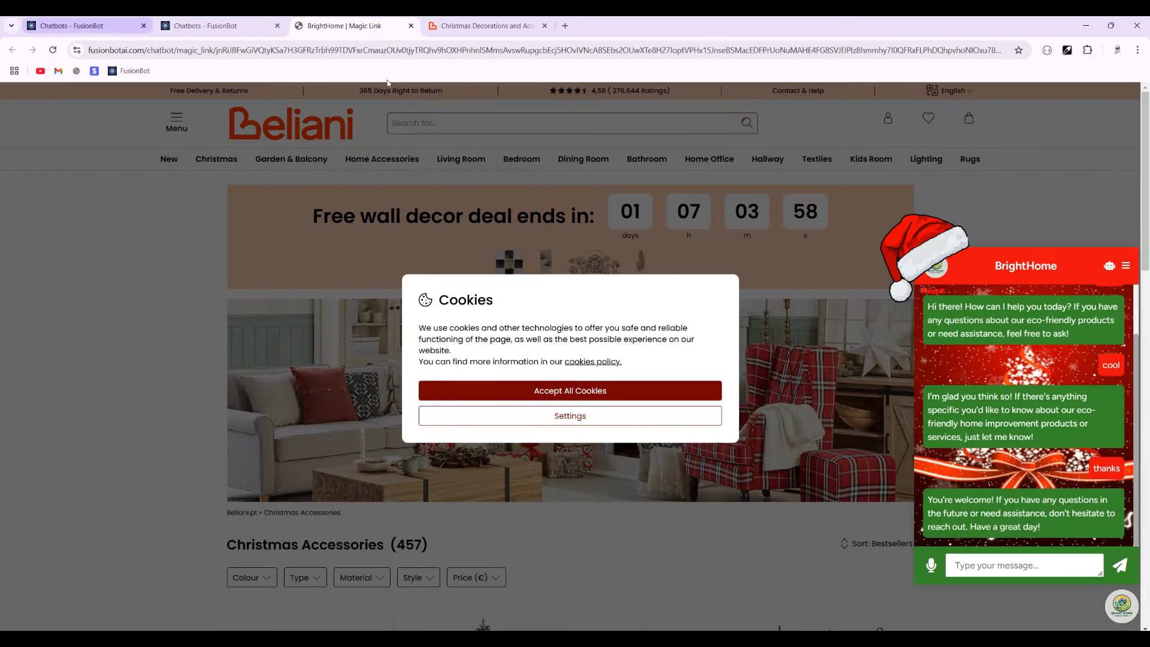
click(75, 26)
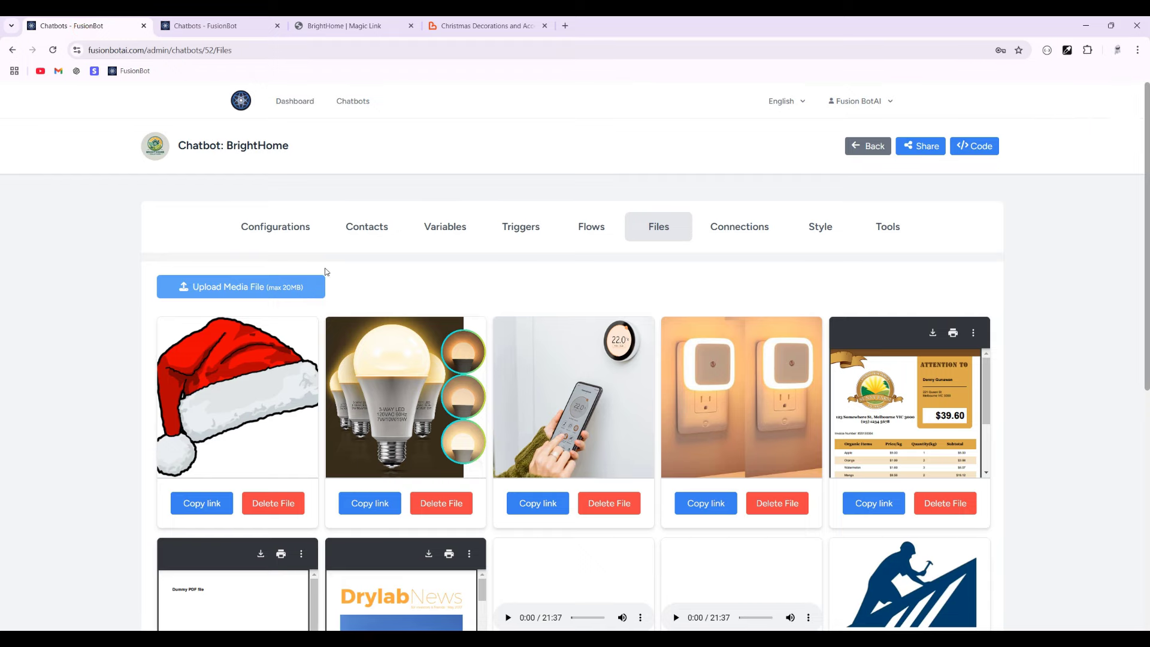
click(254, 26)
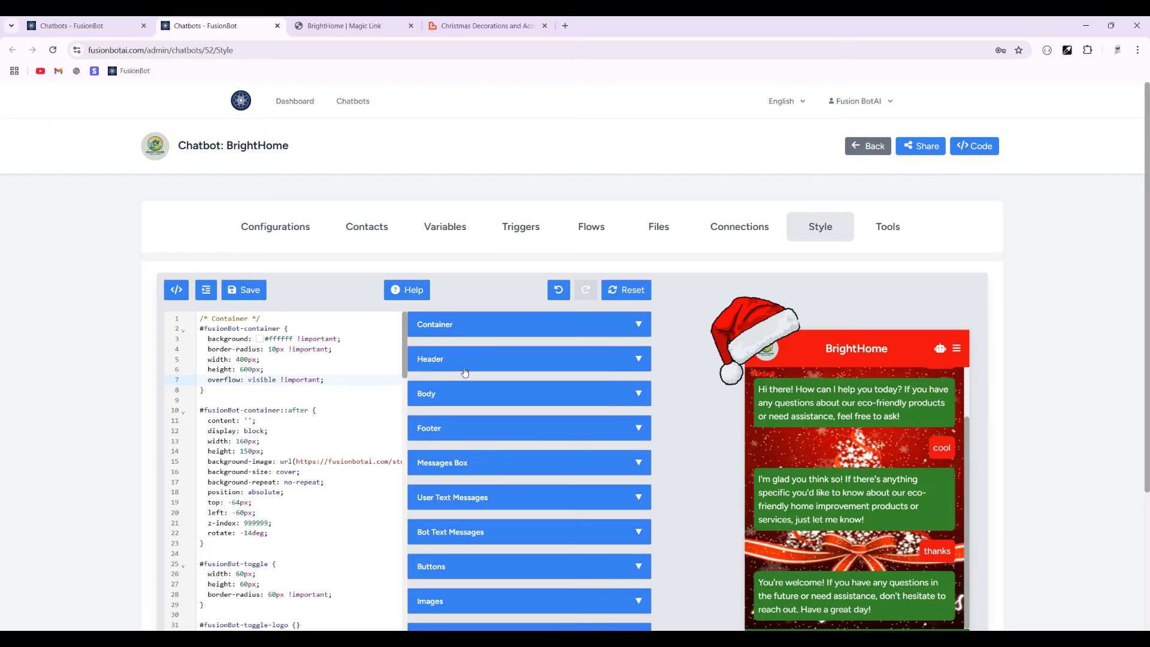
- Set the header's text style to Italic and its logo display to None, and view the chatbot on the Magic Link page
scroll(489, 424, down, 8)
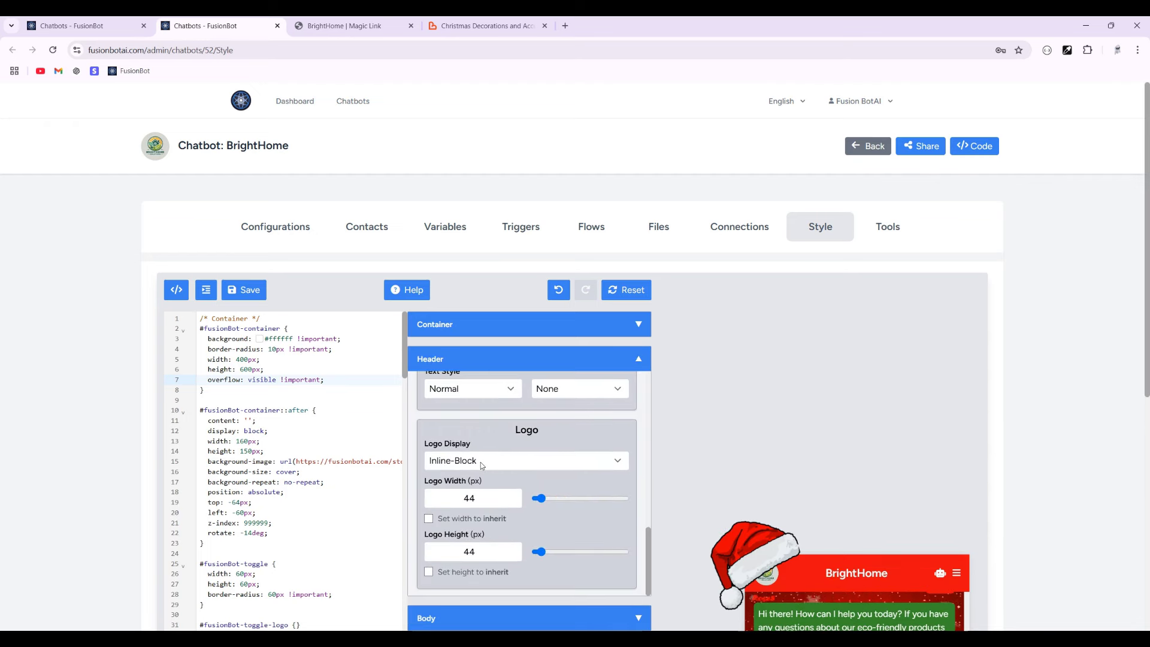
scroll(482, 464, up, 2)
scroll(482, 464, up, 1)
click(483, 506)
click(473, 529)
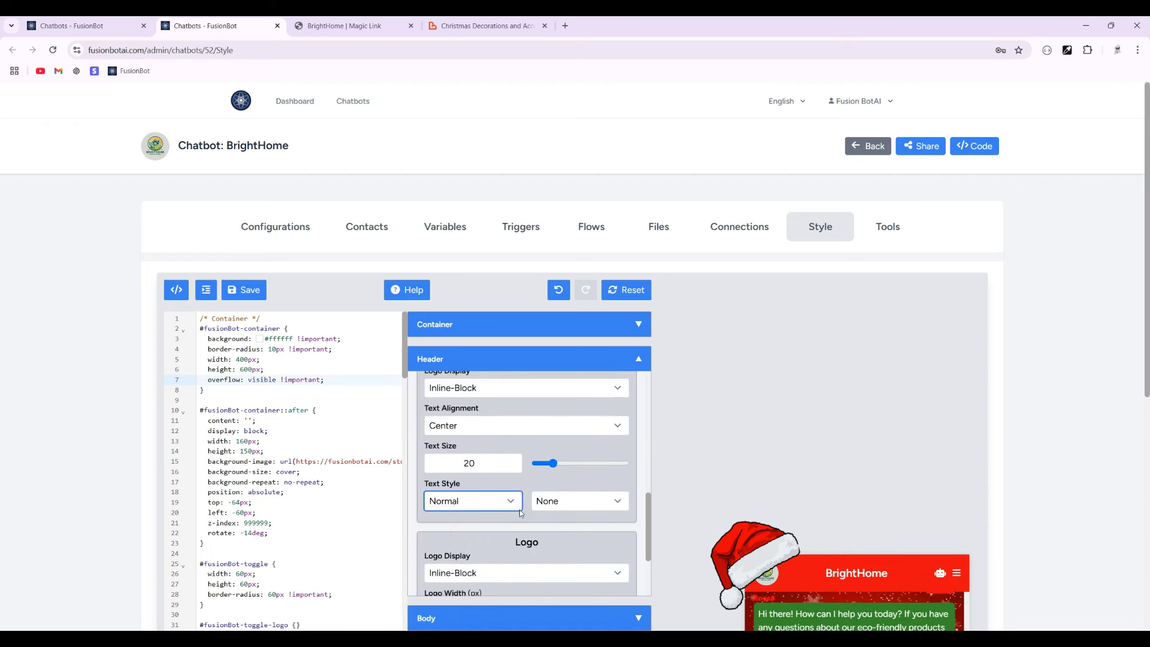
scroll(523, 508, down, 4)
click(479, 460)
click(450, 478)
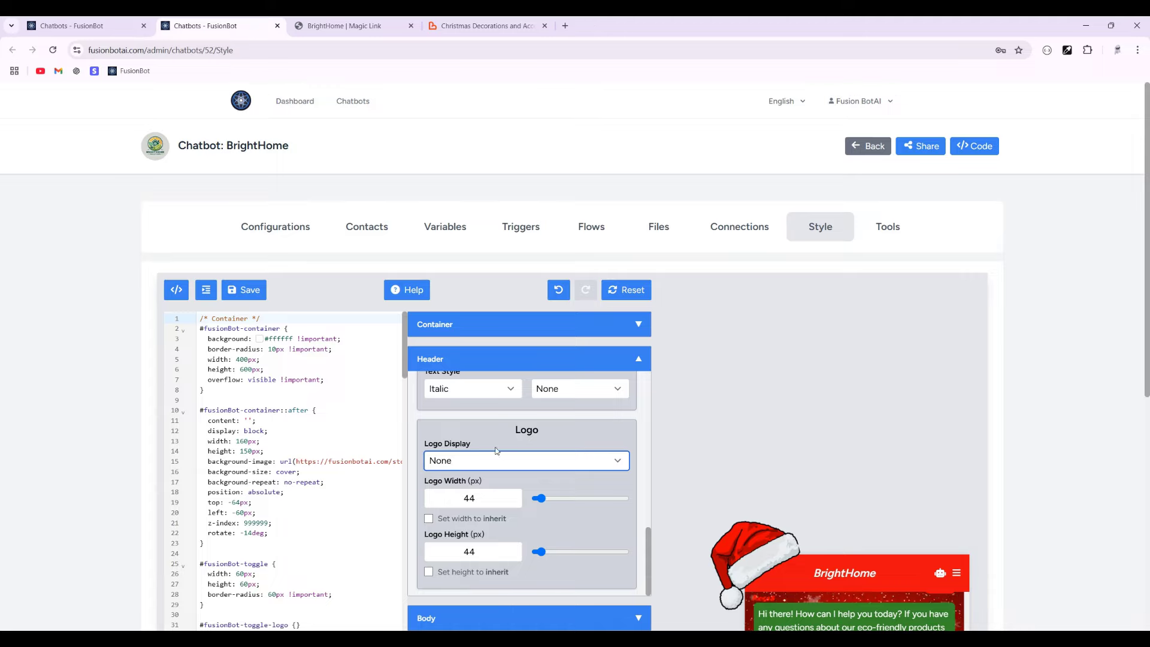
click(350, 39)
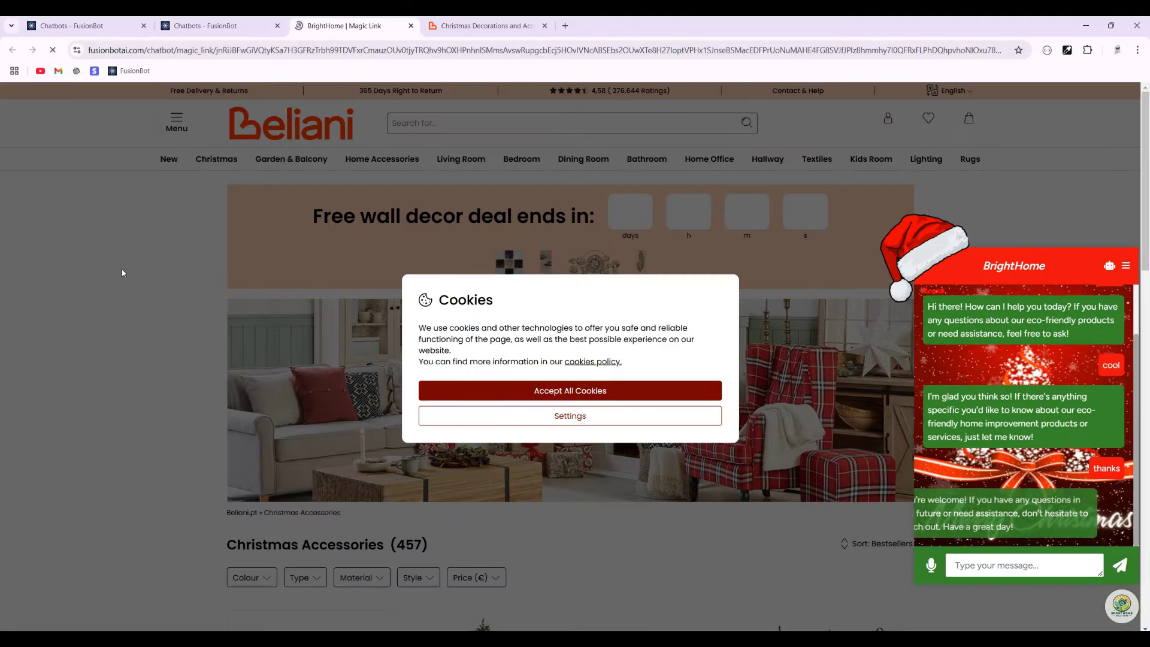
- Give the container's toggle button a solid red border of width 3 and save the style
click(218, 26)
click(476, 325)
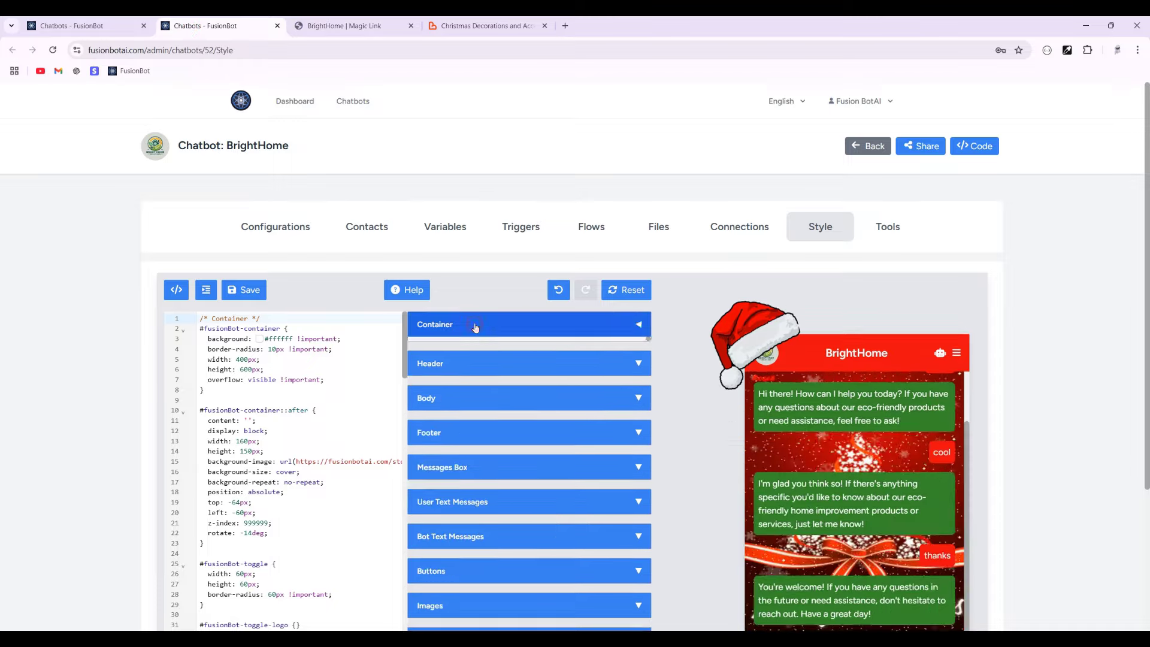
scroll(426, 432, down, 5)
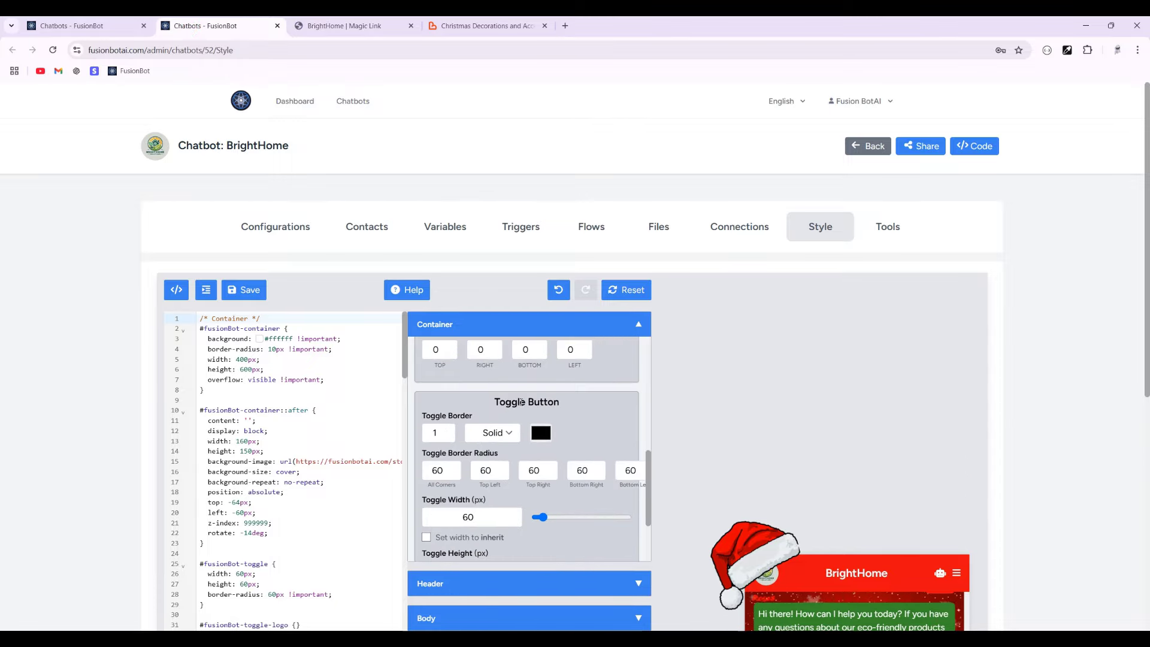
scroll(1048, 539, down, 3)
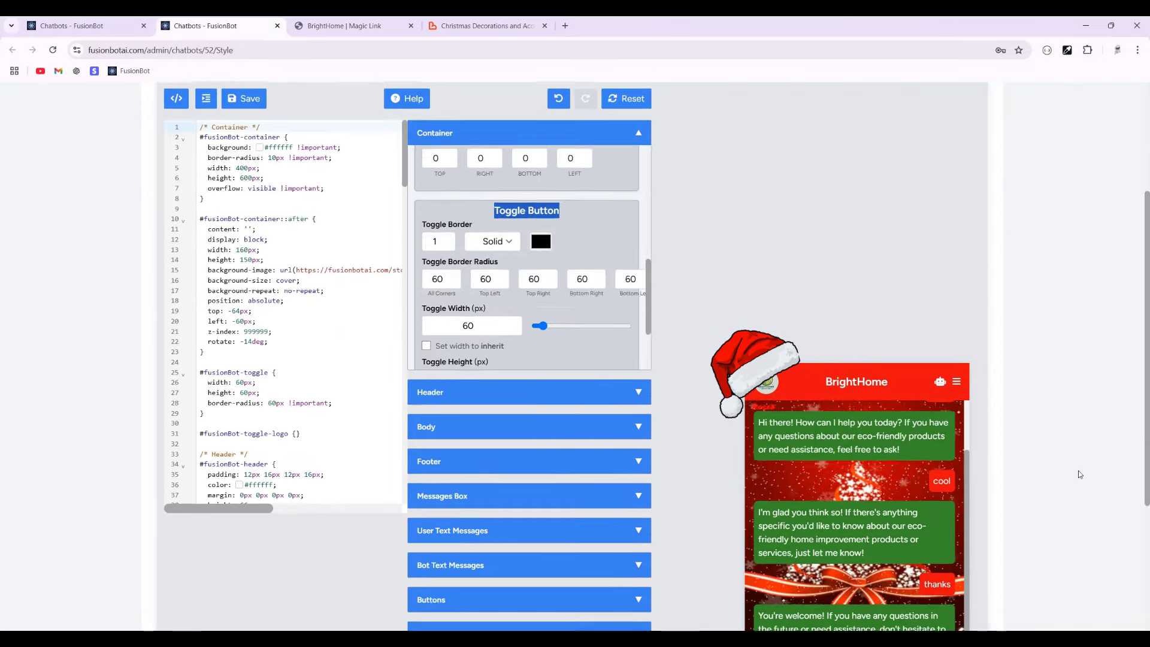
scroll(1080, 474, up, 3)
click(541, 410)
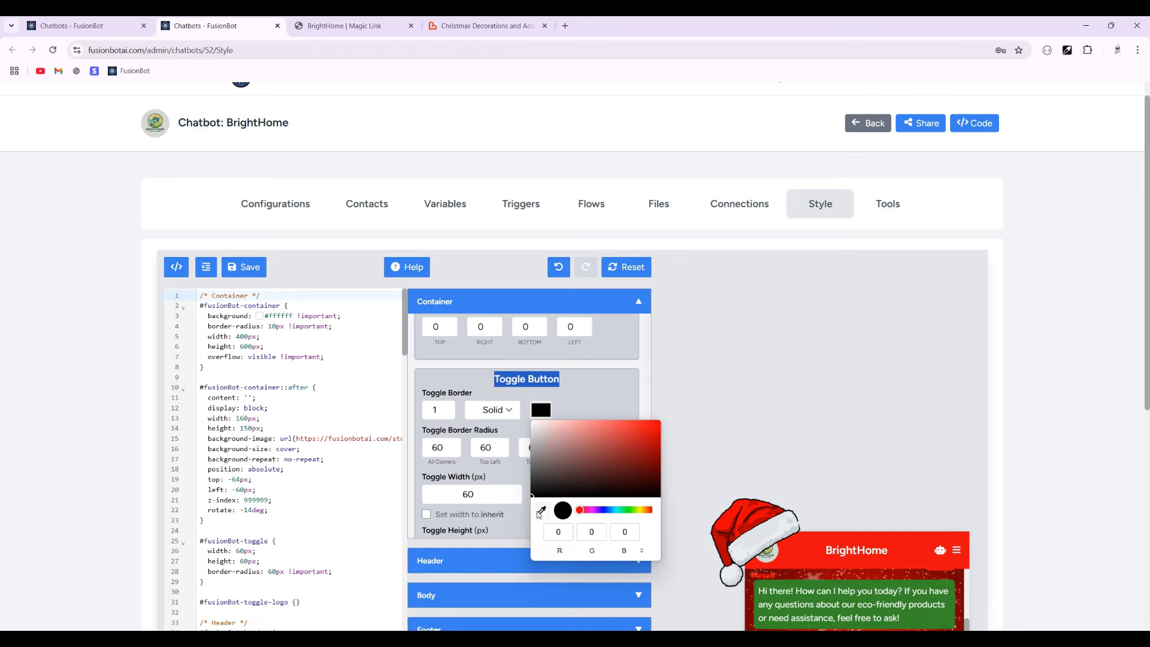
click(449, 408)
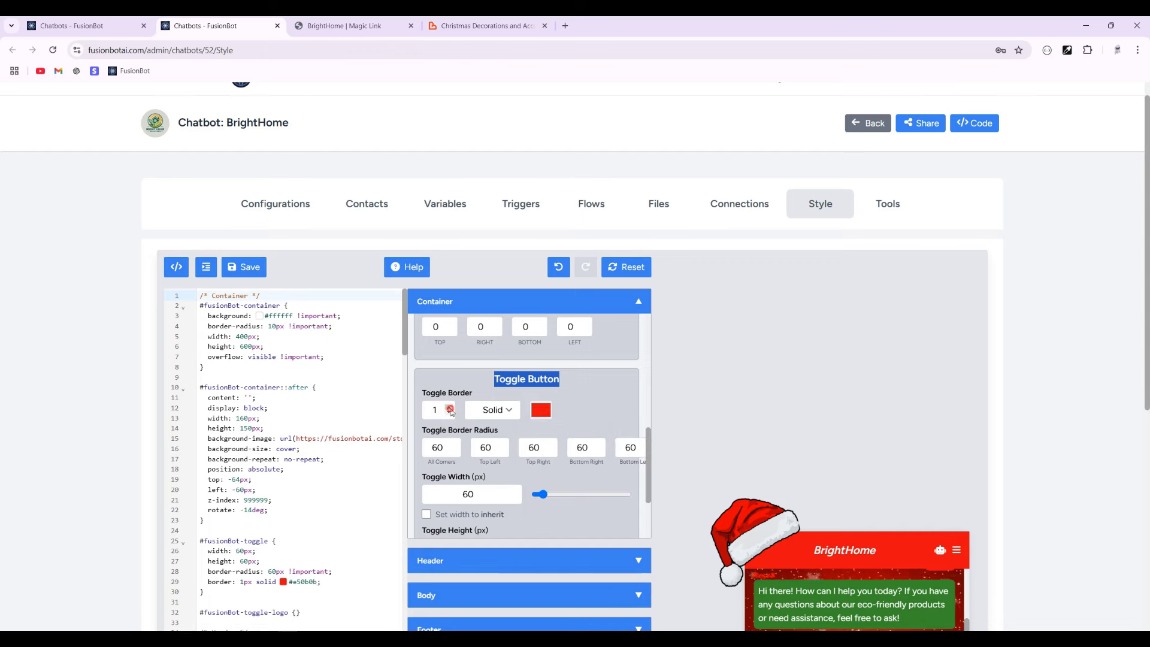
double_click(449, 408)
click(245, 268)
- Check the toggle button in the style preview and on the reloaded Magic Link page, accepting all cookies there
click(335, 27)
scroll(952, 361, down, 6)
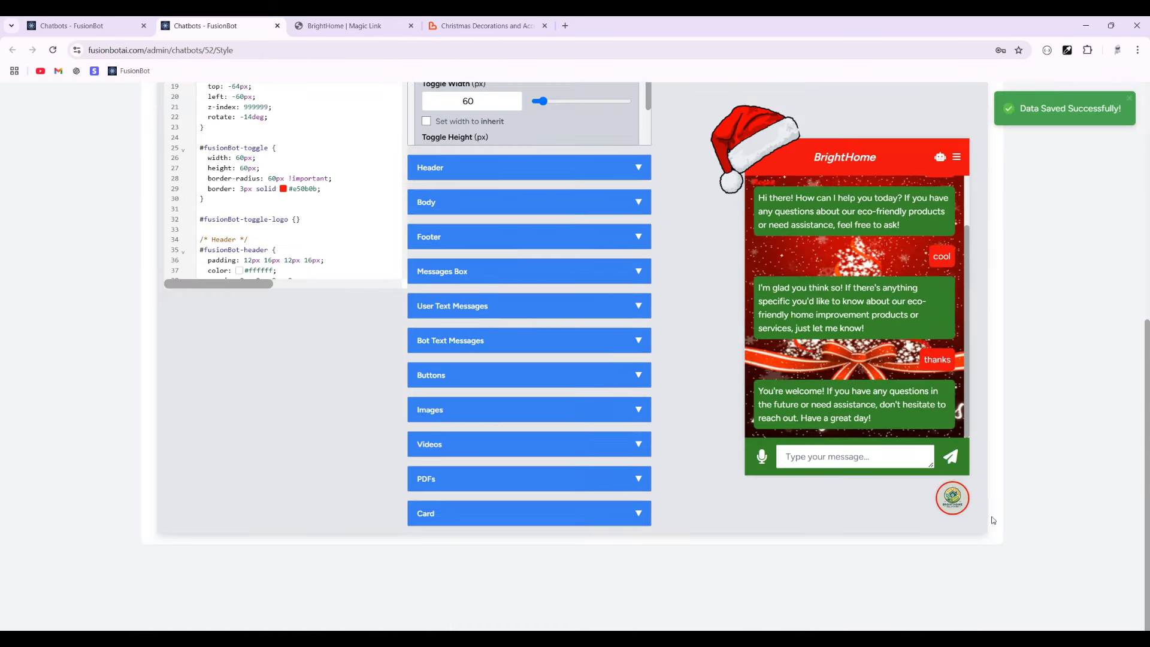
click(338, 26)
click(54, 50)
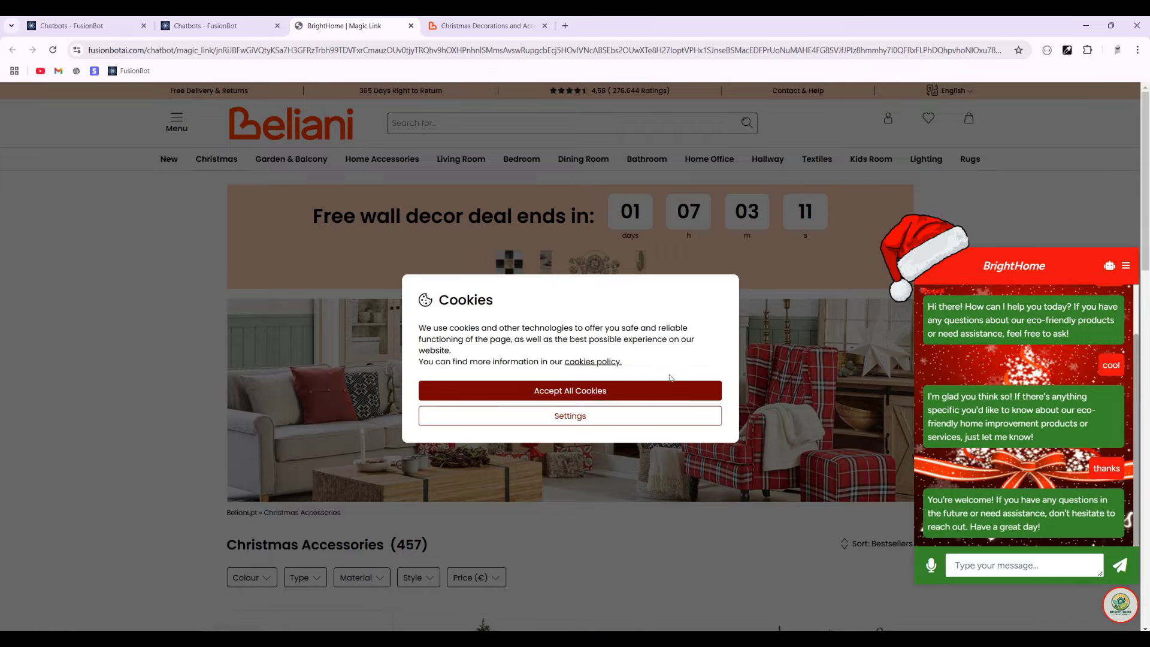
click(668, 390)
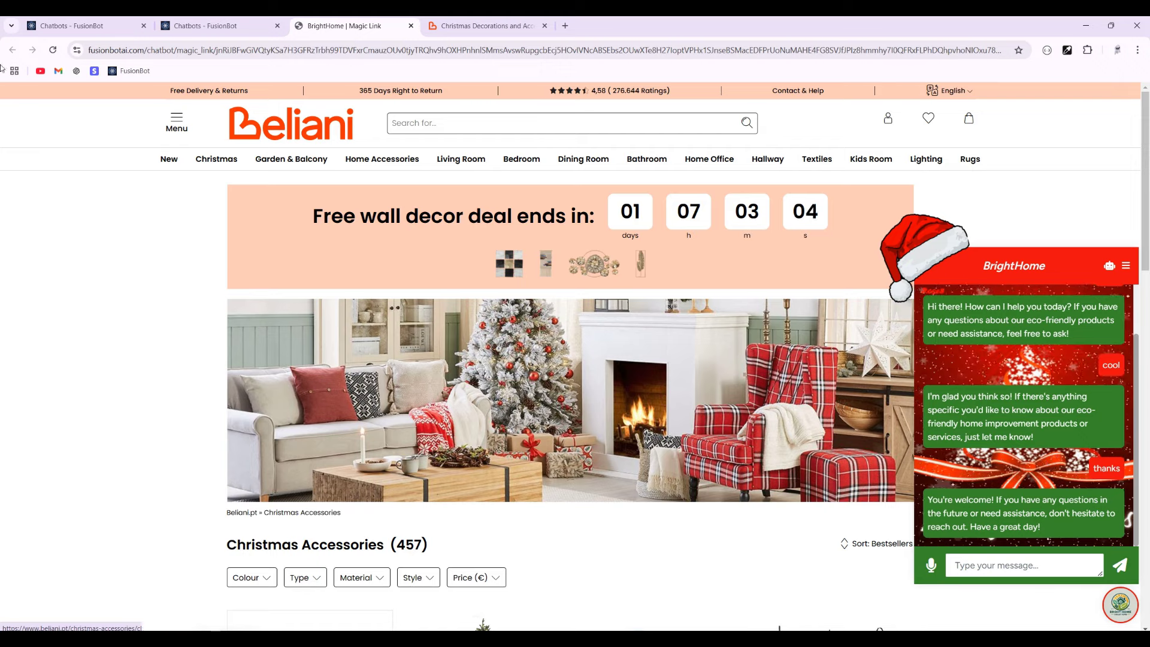
click(84, 26)
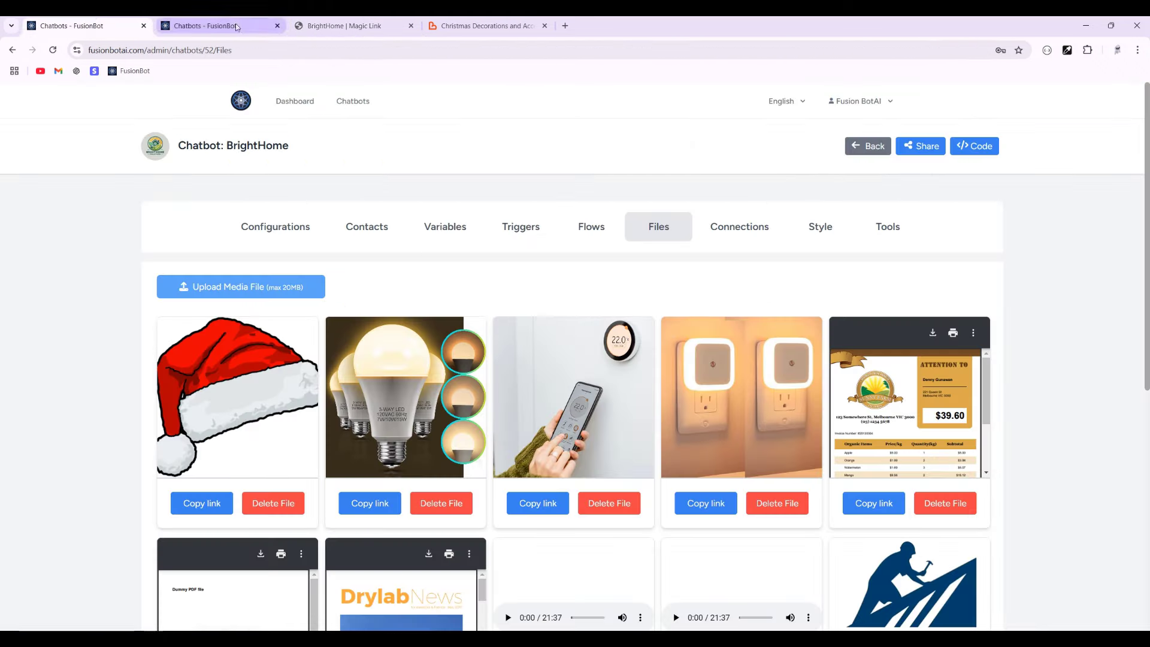
click(216, 26)
scroll(308, 348, up, 3)
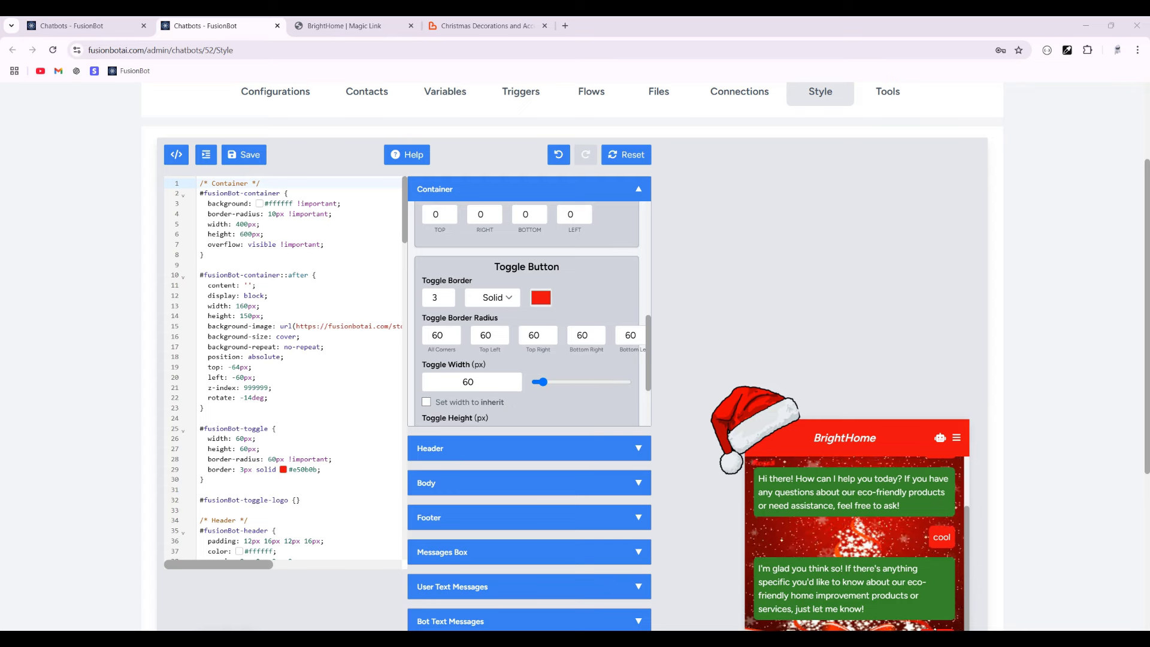
click(318, 25)
click(215, 26)
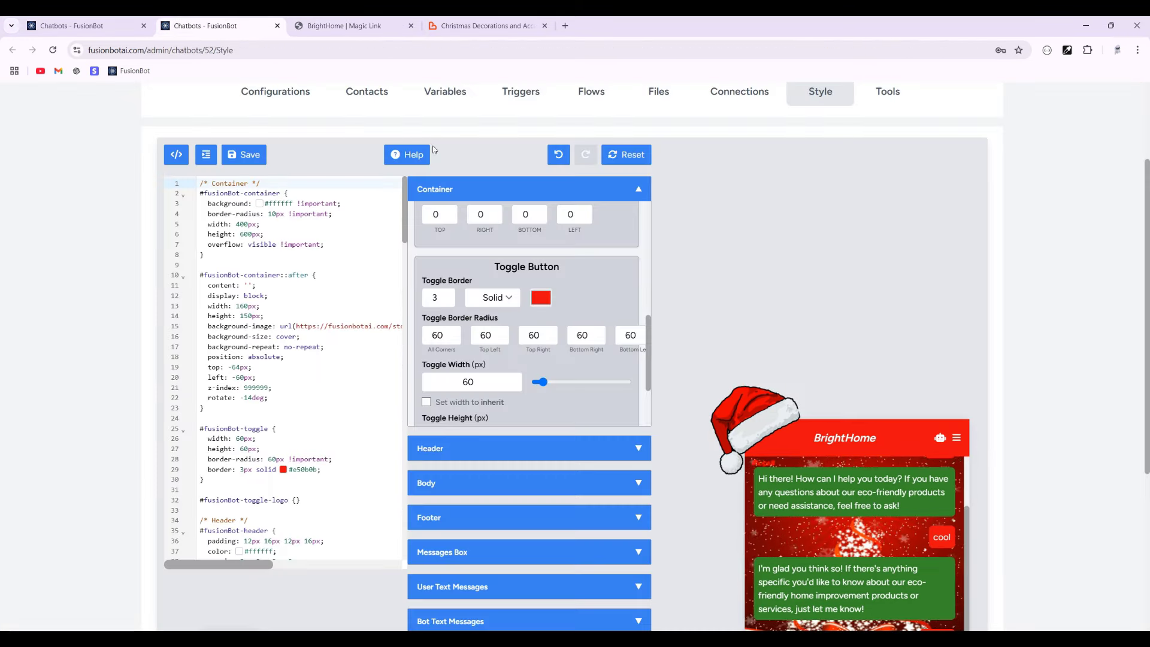
- Upload the Santa and reindeer image to the chatbot's files
click(90, 26)
click(326, 294)
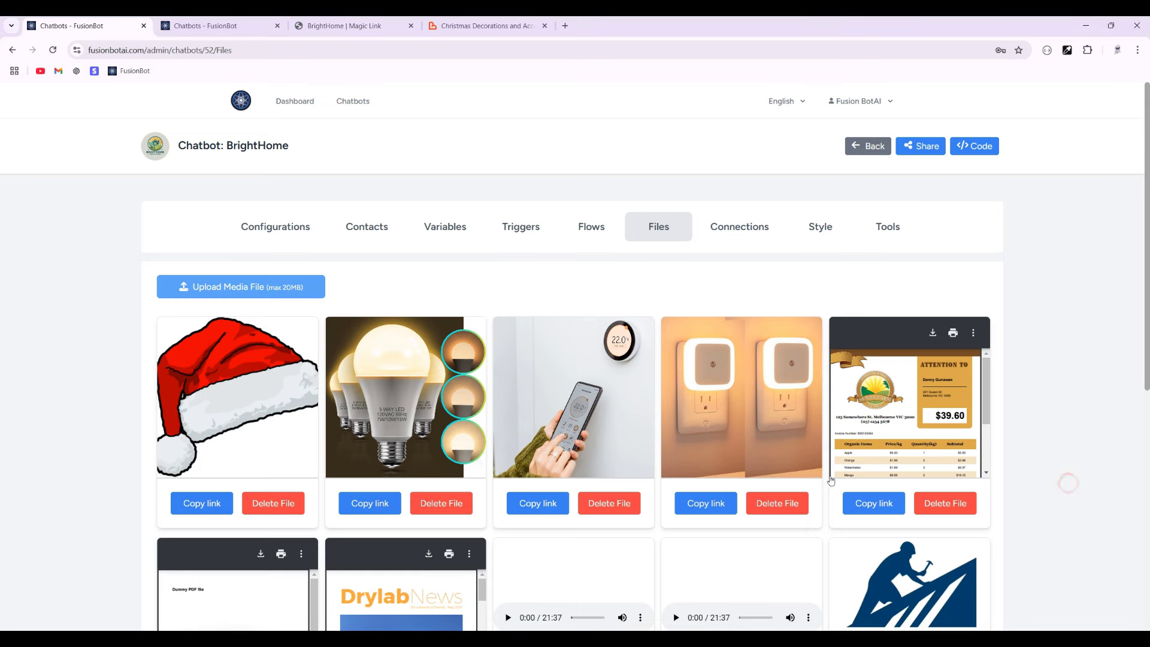
click(215, 296)
double_click(453, 368)
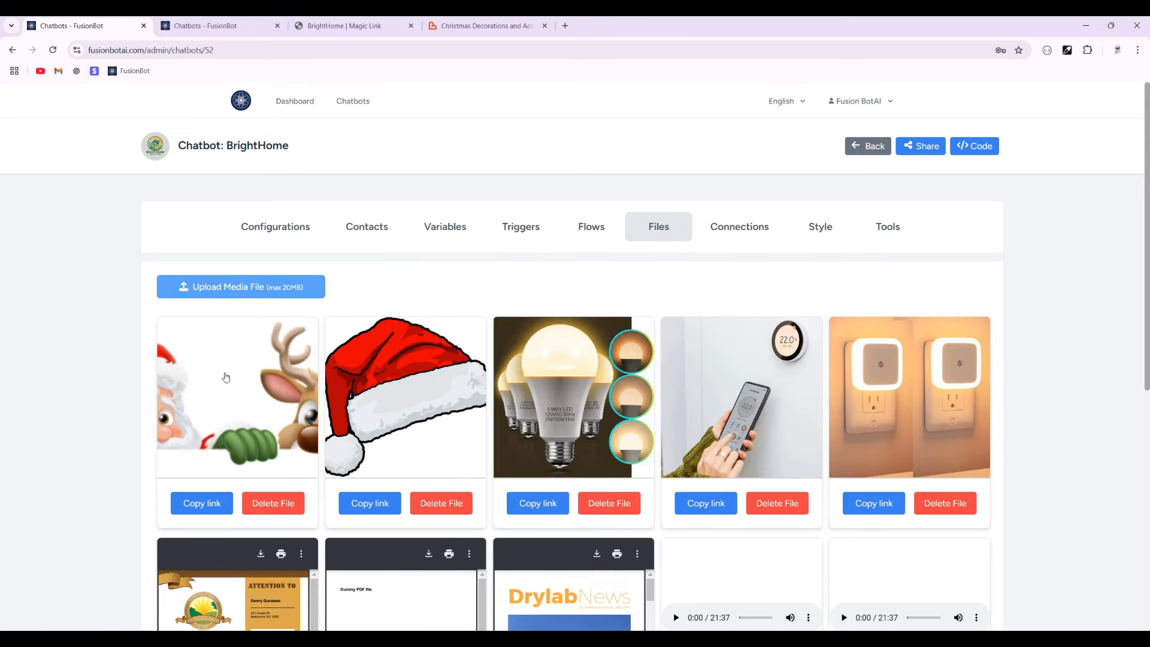
click(226, 377)
- Duplicate the #fusionBot-container::after rule directly below itself in the chatbot's CSS
click(276, 26)
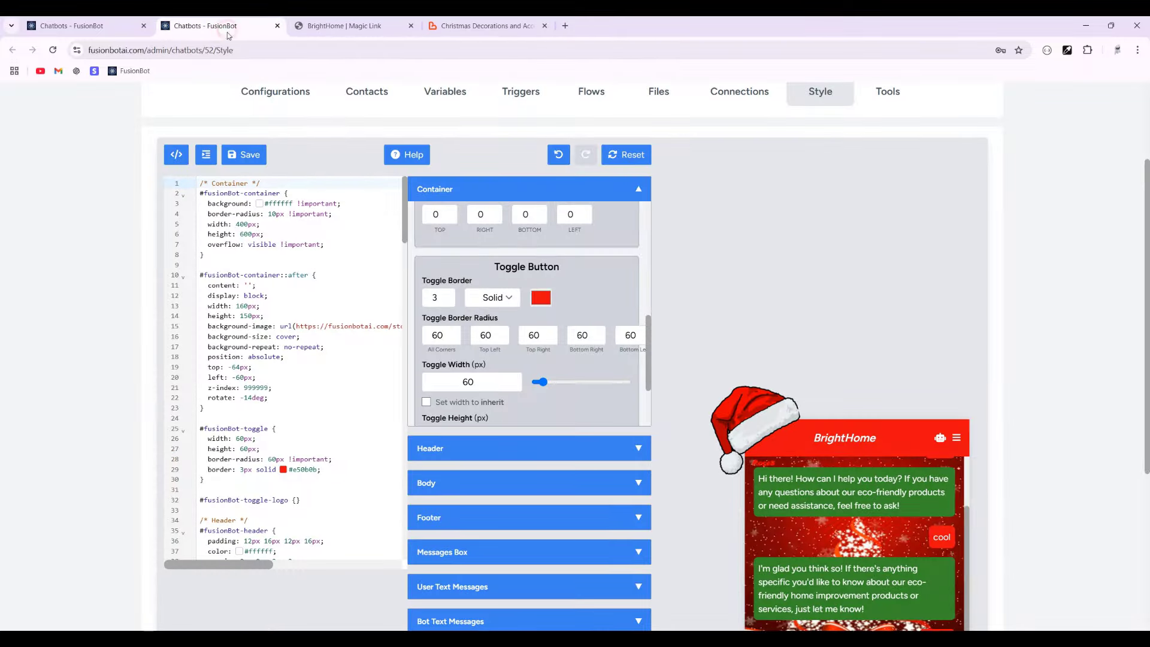
drag(221, 405, 221, 256)
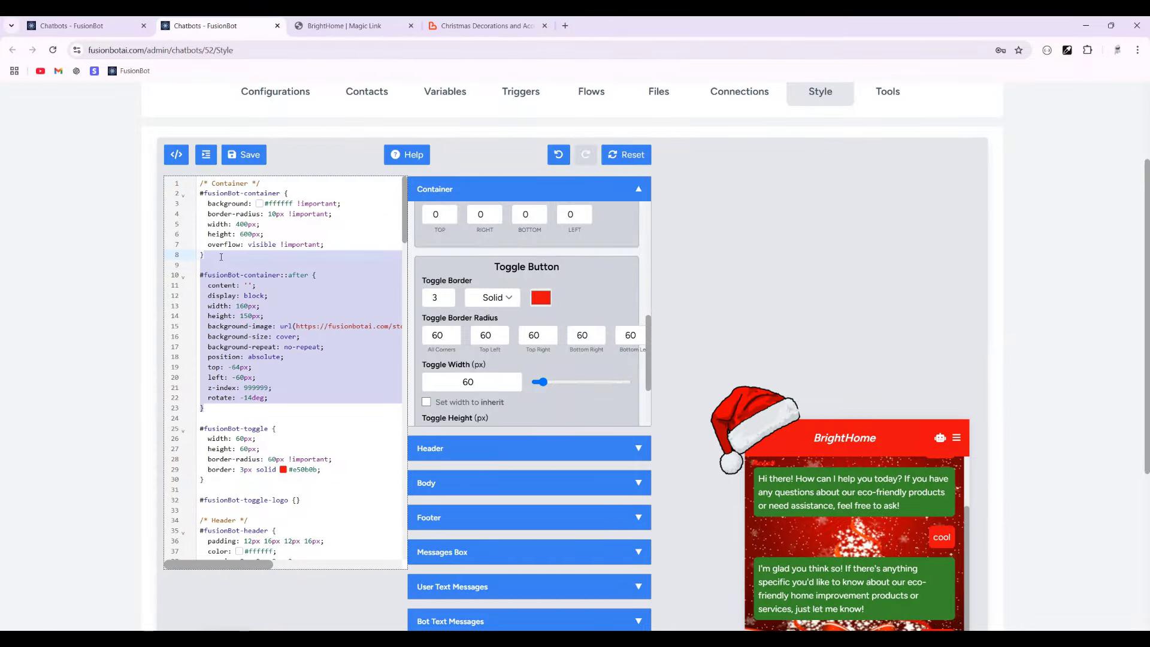
key(ctrl+c)
key(ctrl+v)
key(ctrl+v)
- Copy the link of the Santa and reindeer image and change the duplicated rule's selector to #fusionBot-container::before
click(99, 27)
click(220, 500)
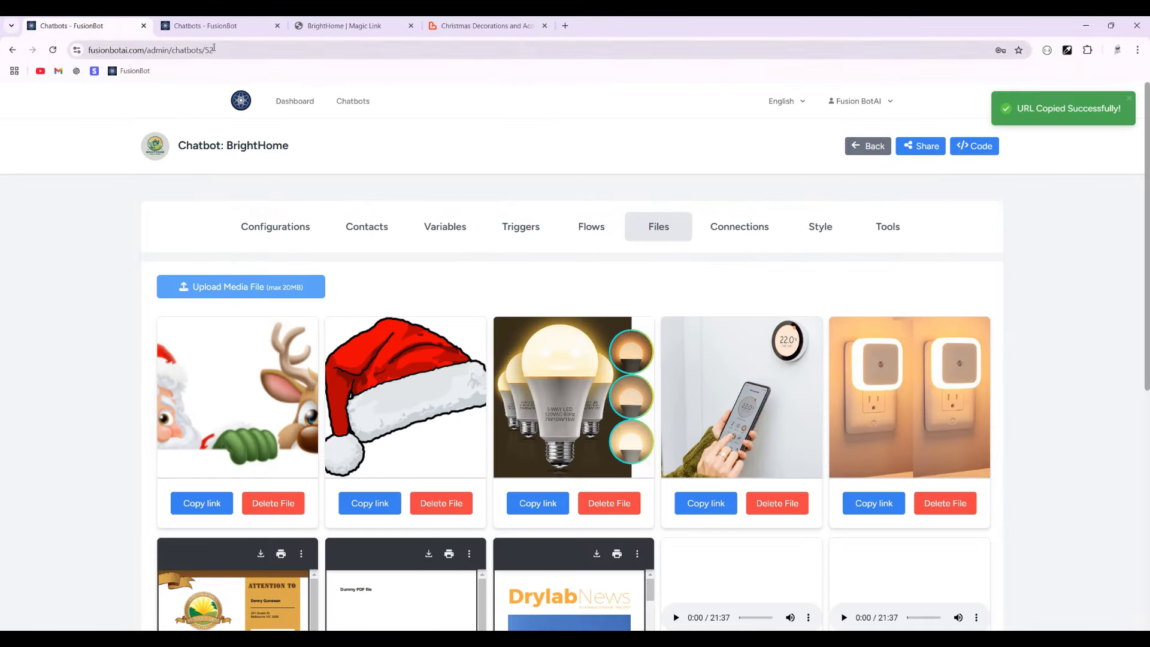
click(206, 25)
scroll(297, 318, down, 2)
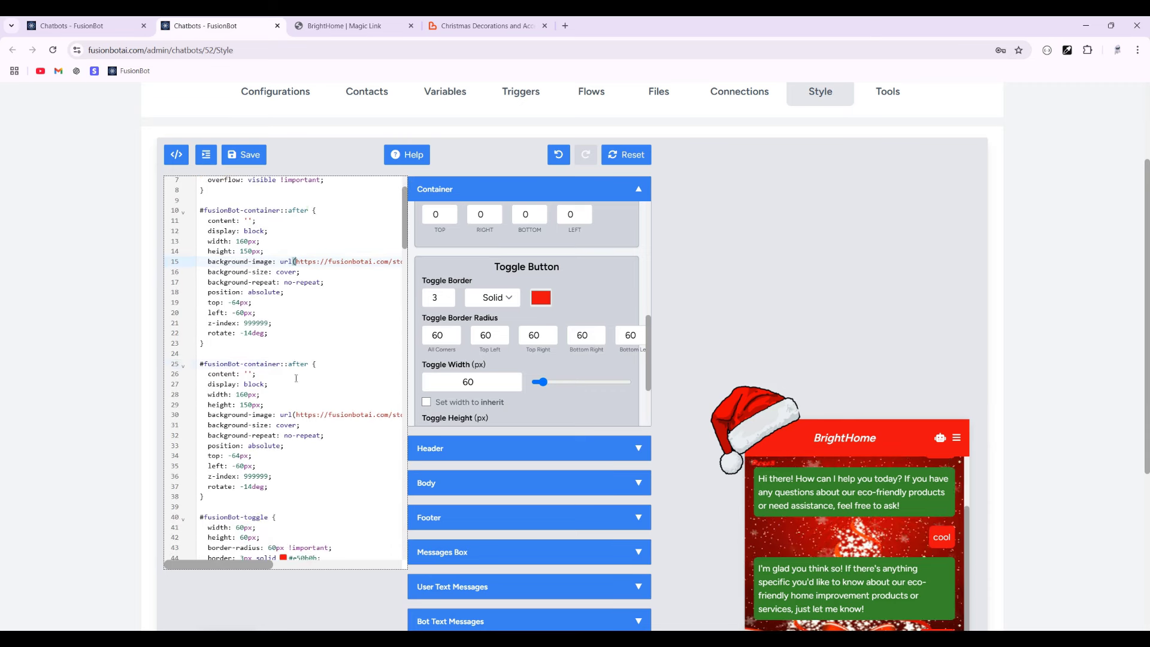
double_click(300, 364)
text(before)
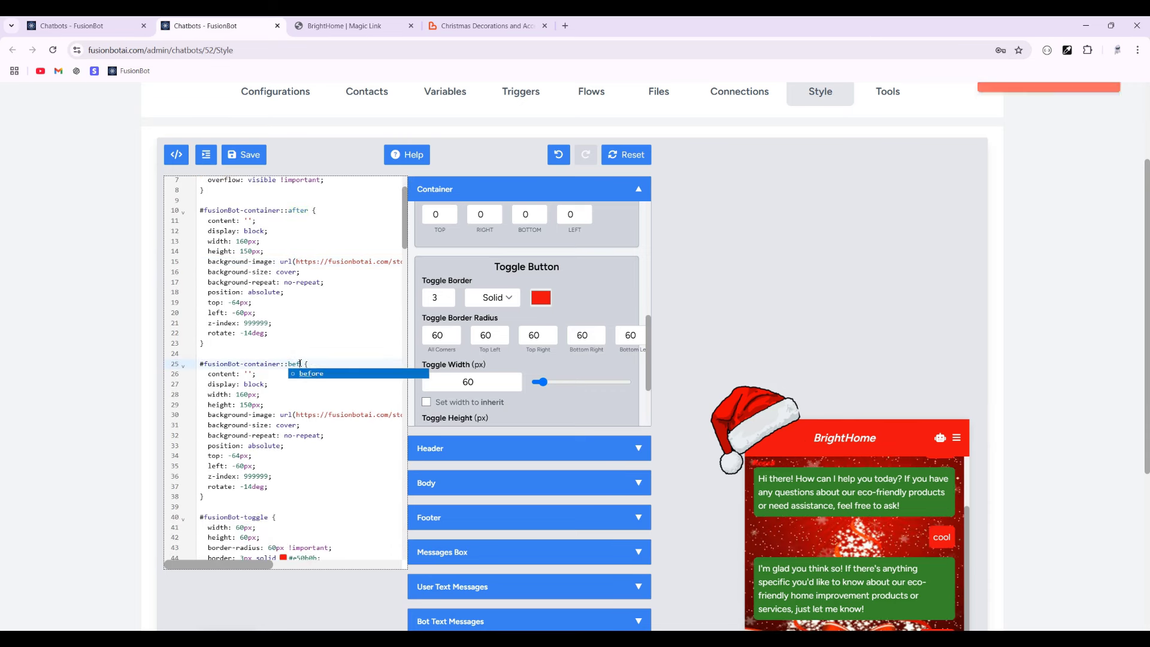
- Replace the background-image URL in the #fusionBot-container::before rule with the copied Santa and reindeer image link
key(Escape)
key(Down)
key(Down)
key(Down)
key(Down)
key(Down)
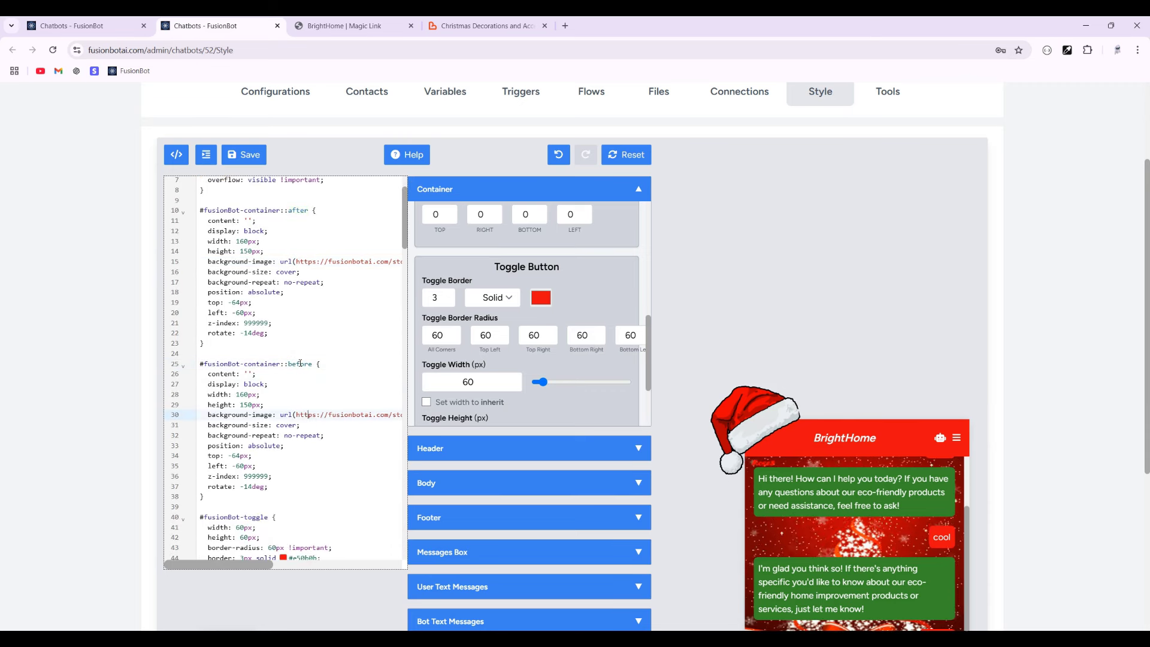
key(shift+End)
key(ctrl+v)
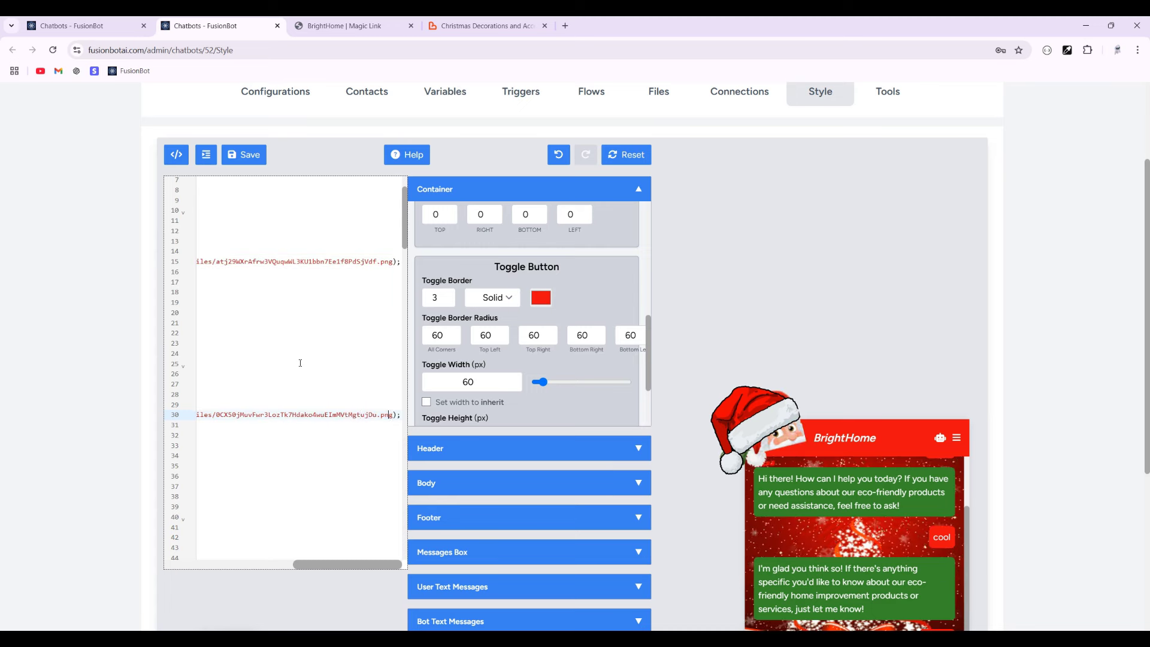
- Set both top and left to 0px in the #fusionBot-container::before rule
key(Home)
key(Down)
key(Down)
key(Down)
key(Down)
key(Down)
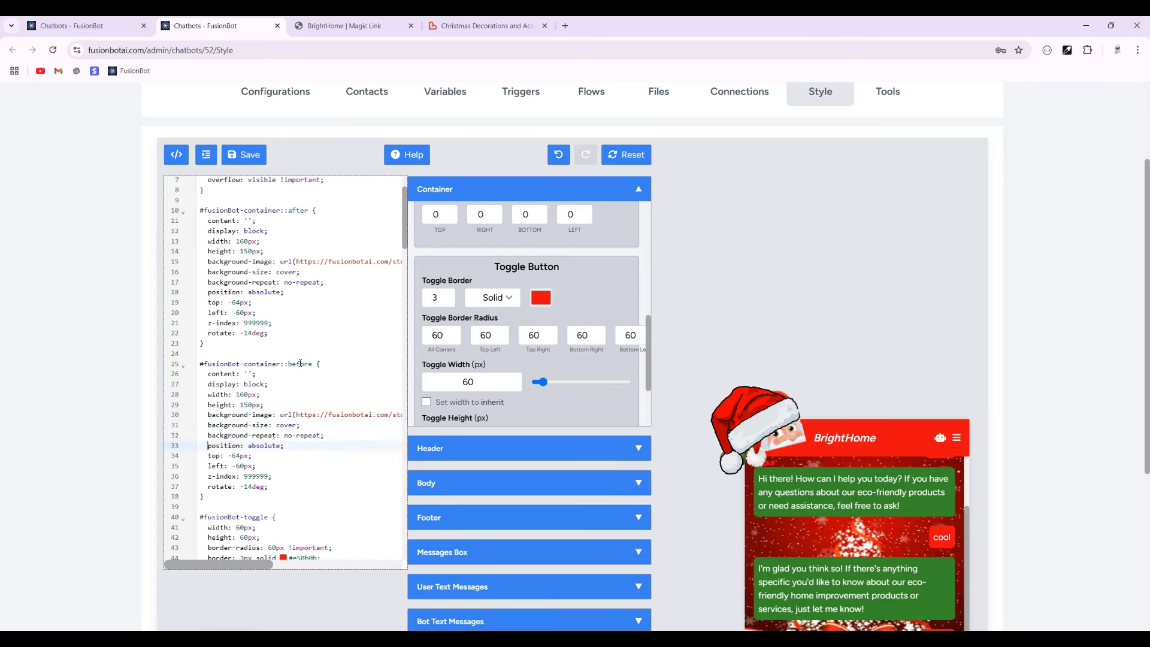
key(Up)
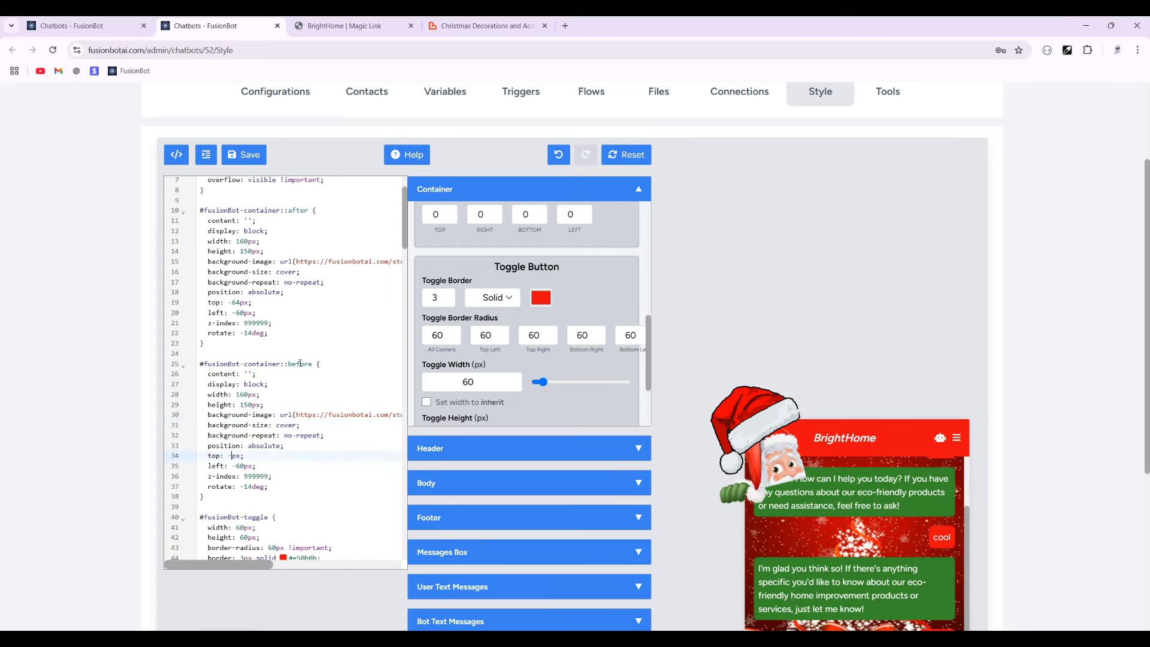
key(Down)
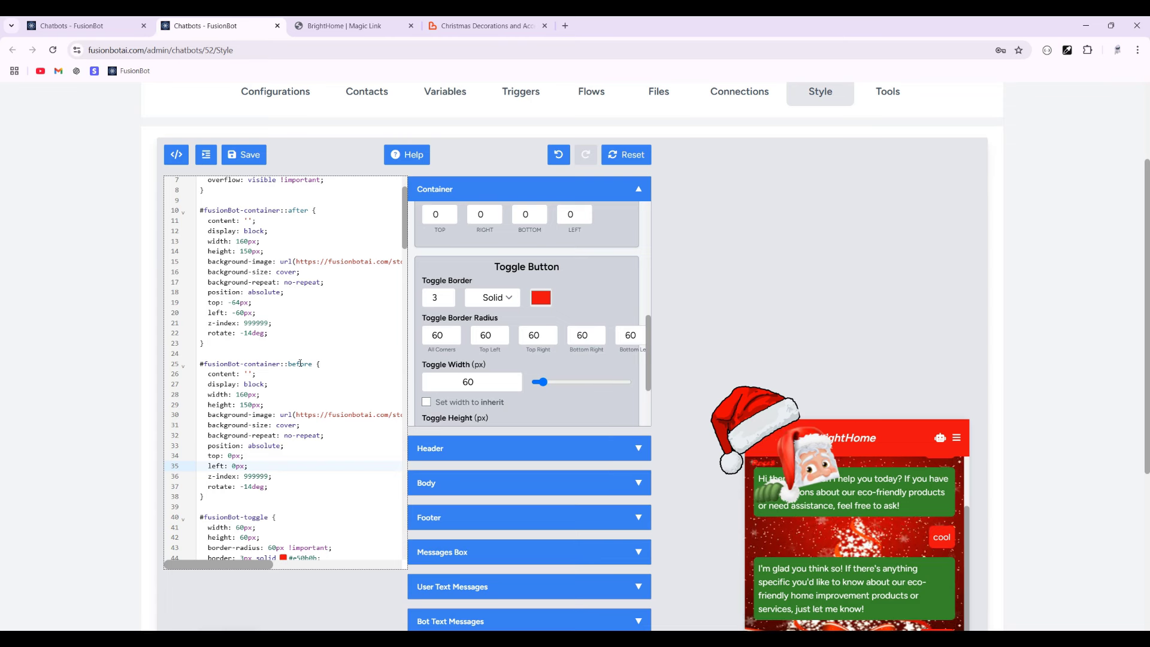
- Delete the rotate declaration from the #fusionBot-container::before rule
key(Down)
key(Down)
key(shift+Home)
key(shift+Home)
key(BackSpace)
key(BackSpace)
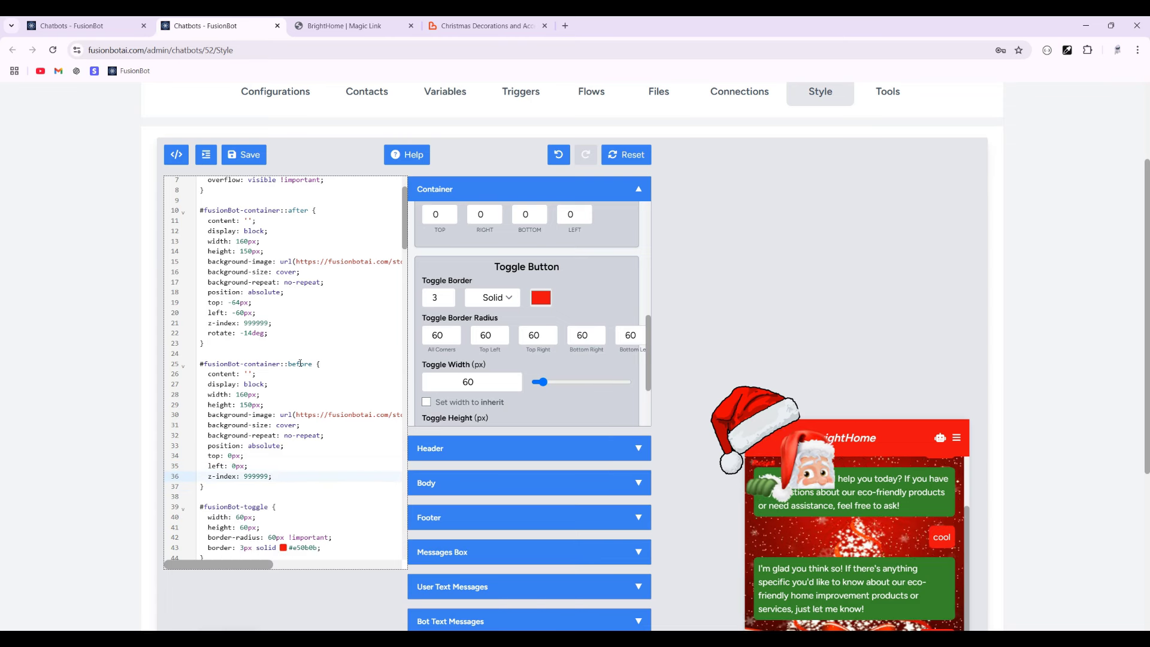
- Check the container's general width setting and set the ::before rule's width to the same 400px
key(Up)
key(Up)
key(Up)
key(Up)
key(Up)
key(Up)
key(Up)
key(Up)
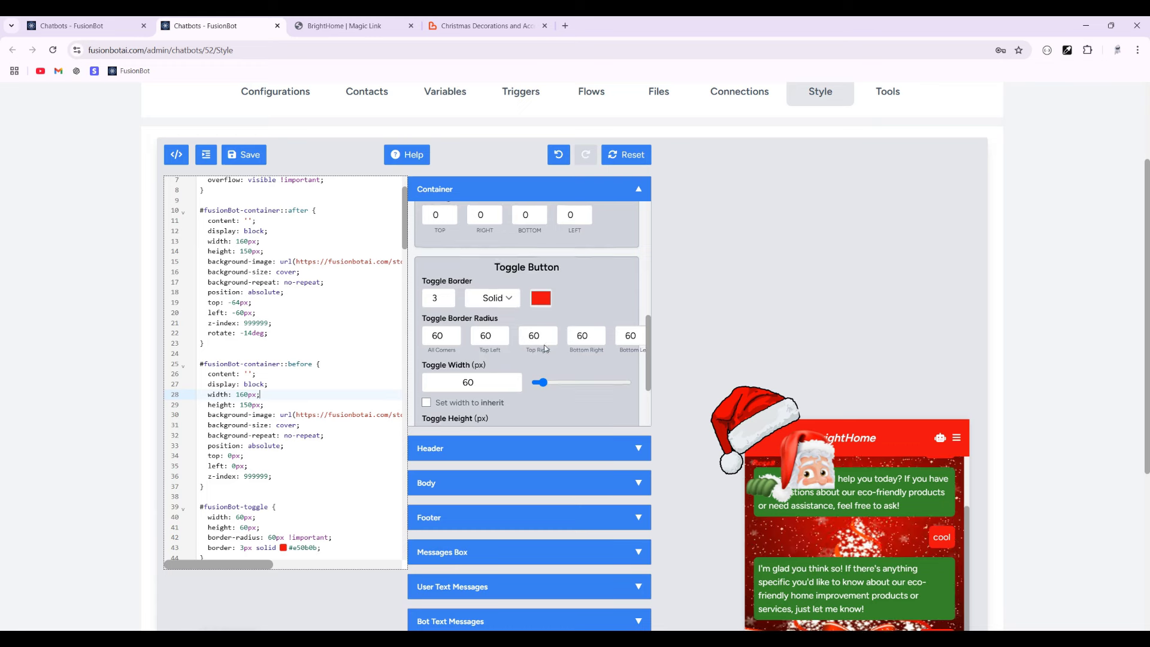
scroll(477, 277, up, 5)
click(485, 248)
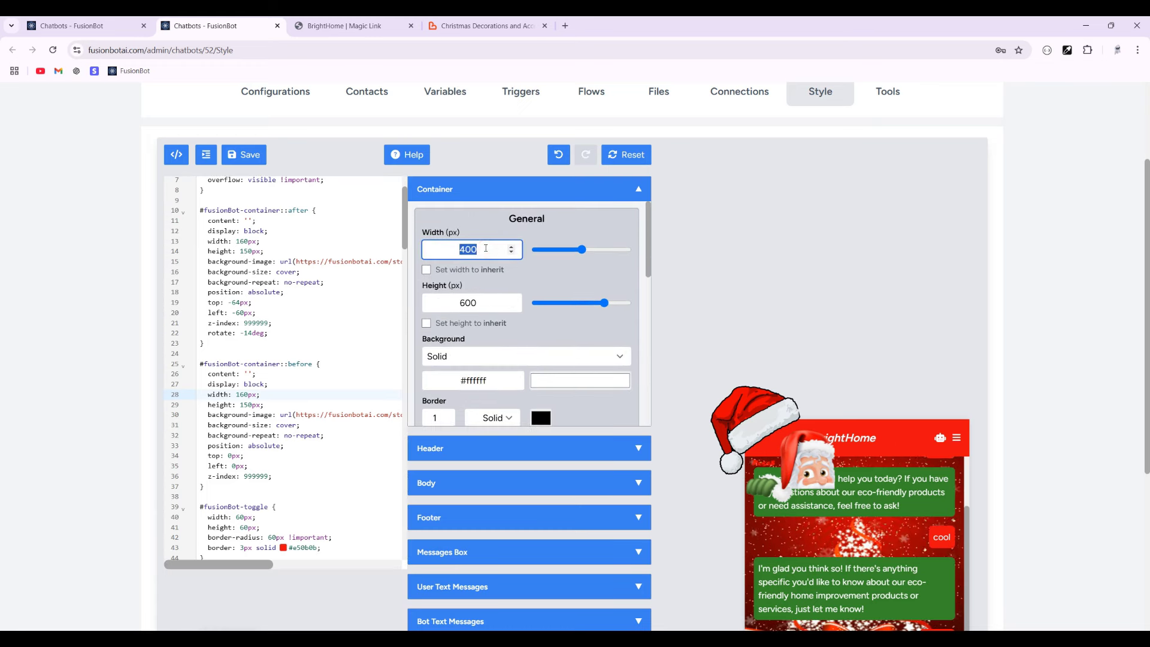
double_click(245, 395)
text(400)
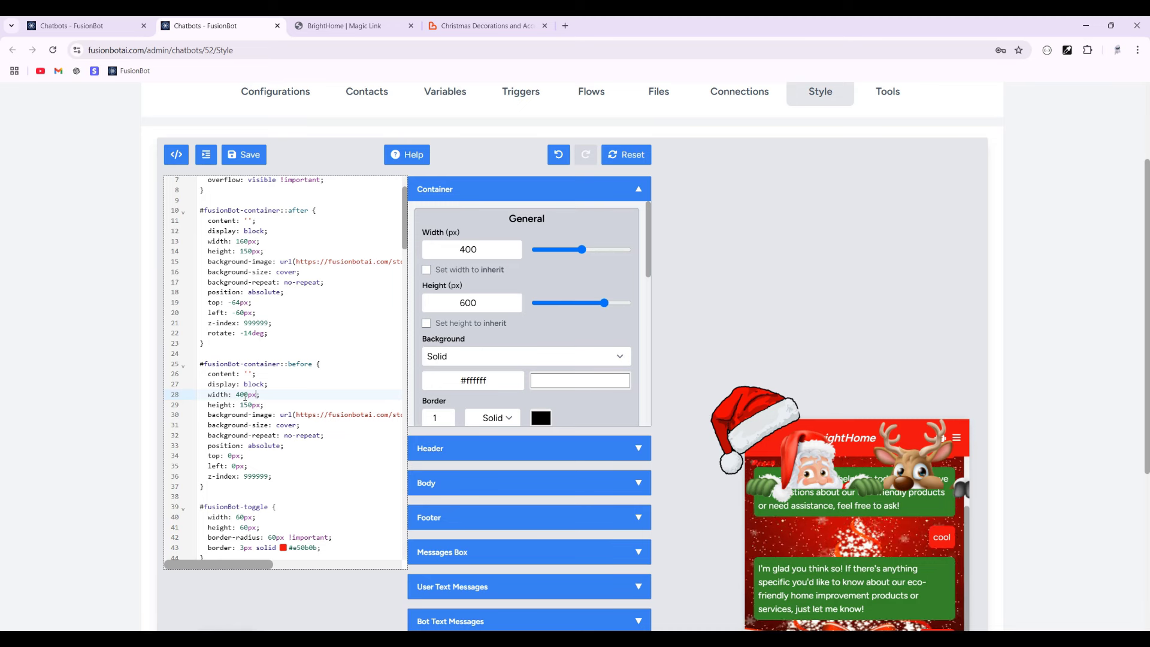
- Try a blue background in the #fusionBot-container::before rule to check the area it covers, and remove that declaration again
key(Down)
key(Down)
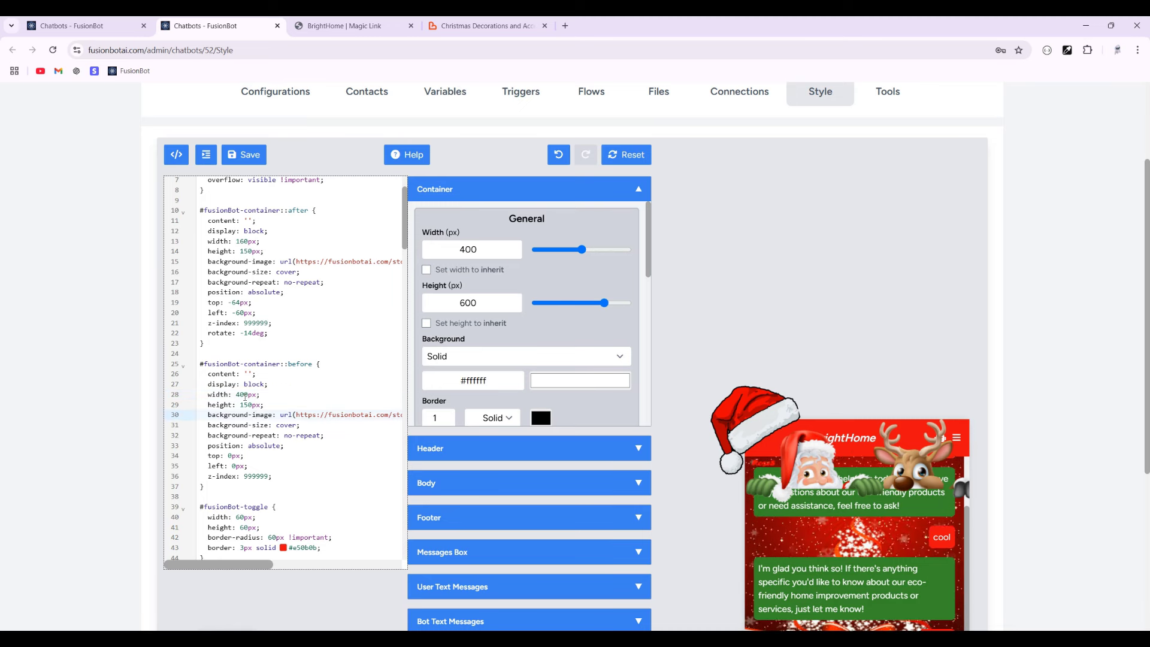
key(End)
key(Return)
text(bac)
key(Down)
key(Down)
key(Return)
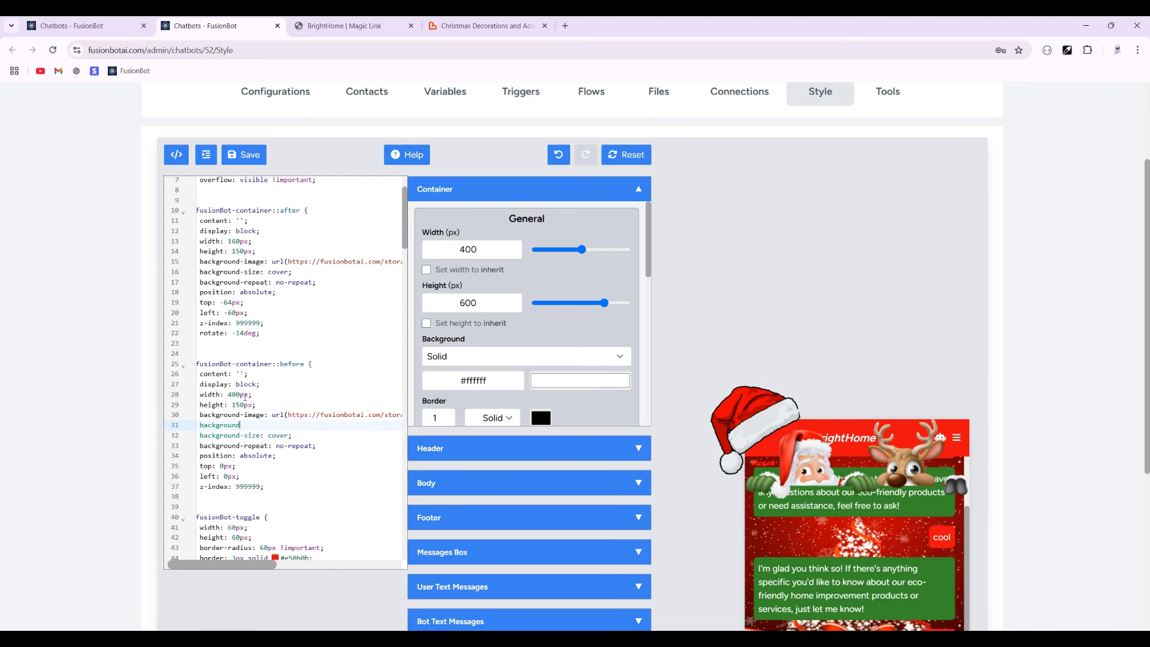
text(: blue;)
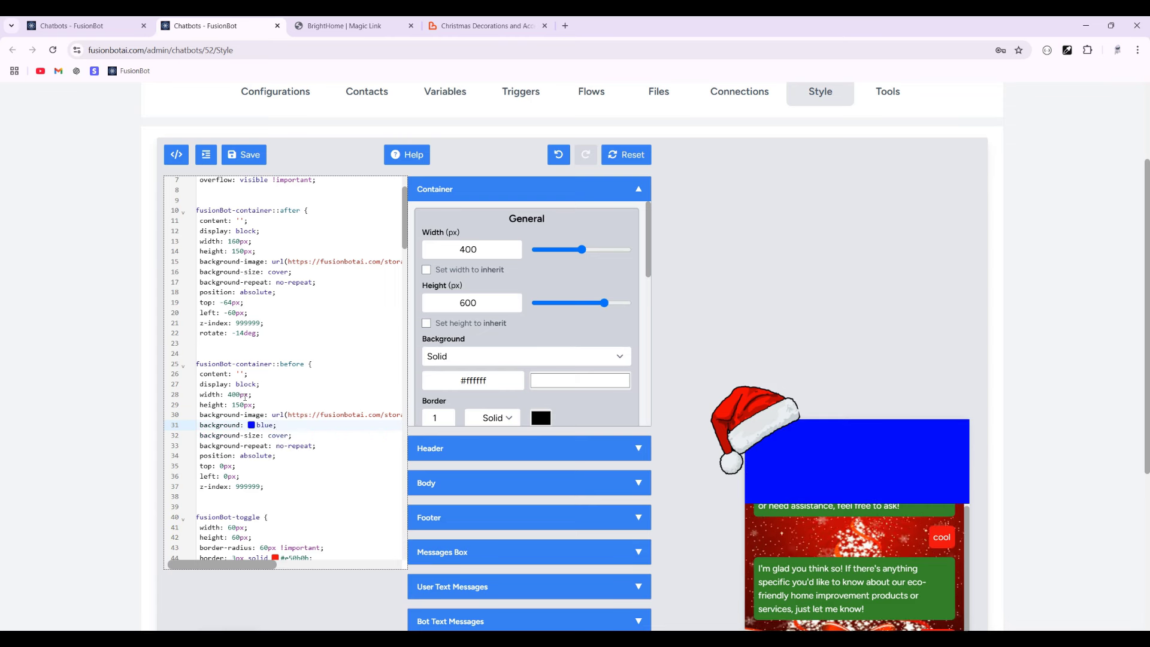
key(shift+Home)
key(BackSpace)
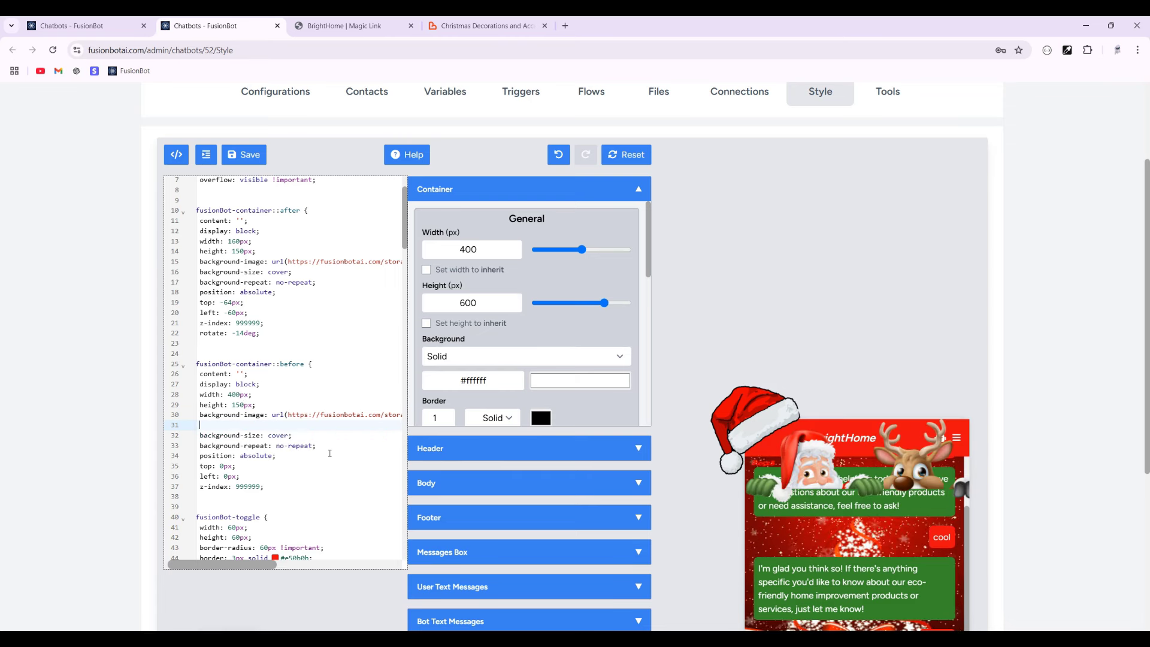
key(BackSpace)
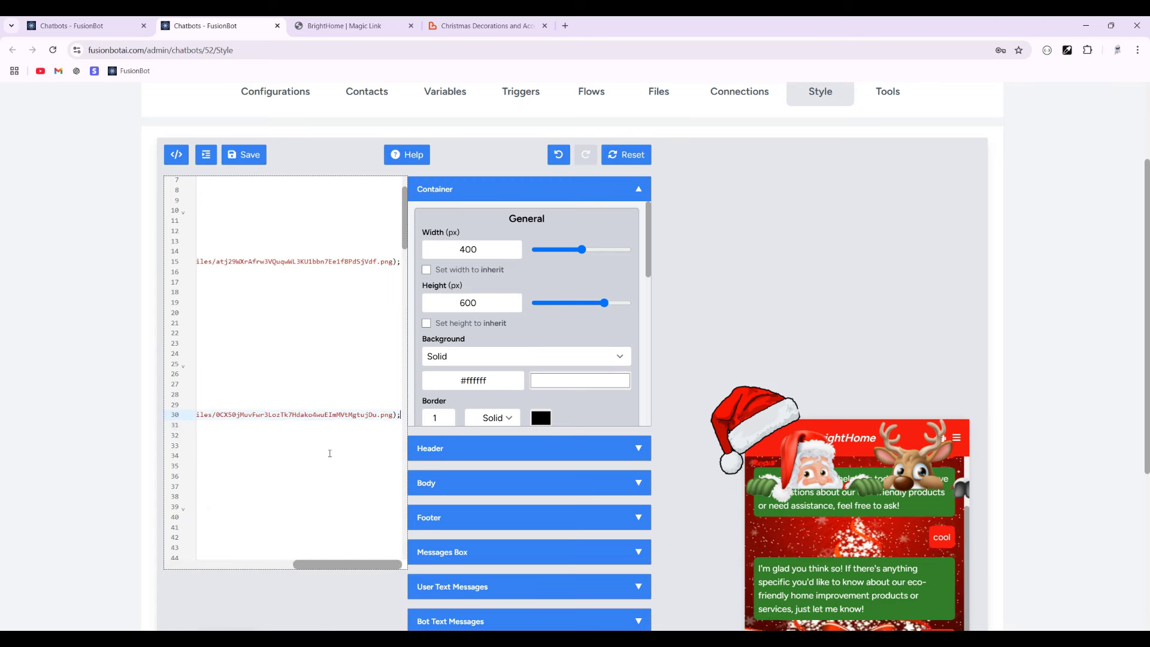
- Raise the Santa and reindeer image above the header by setting the ::before rule's top to -120px
key(Home)
key(Down)
key(Down)
key(Down)
key(Down)
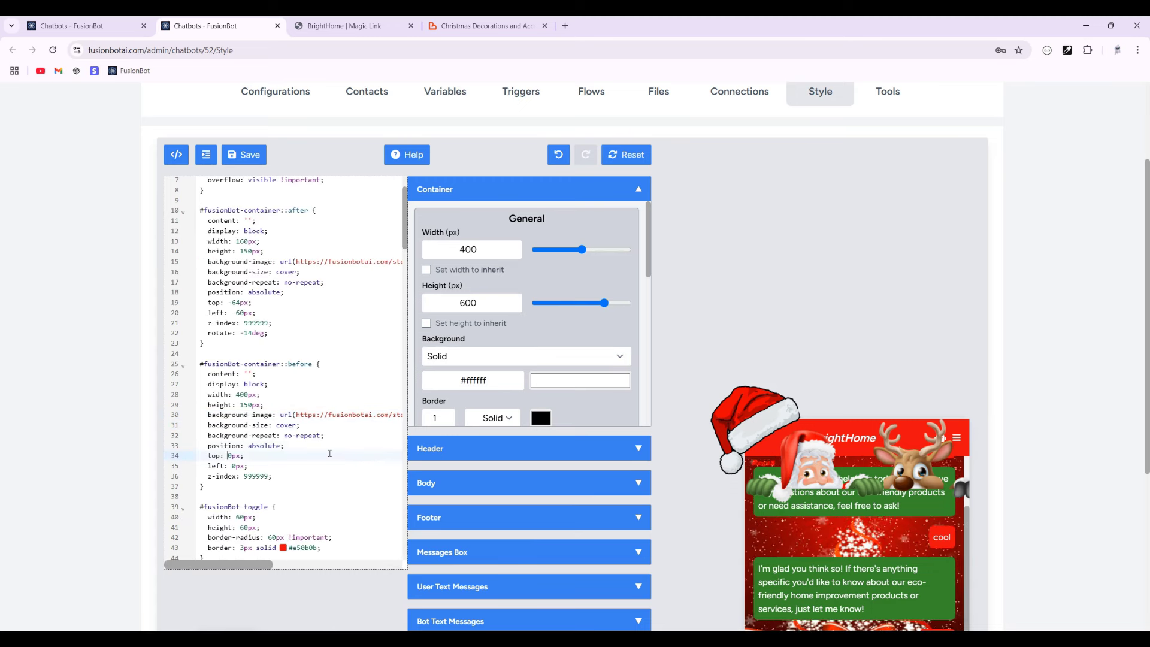
text(-15)
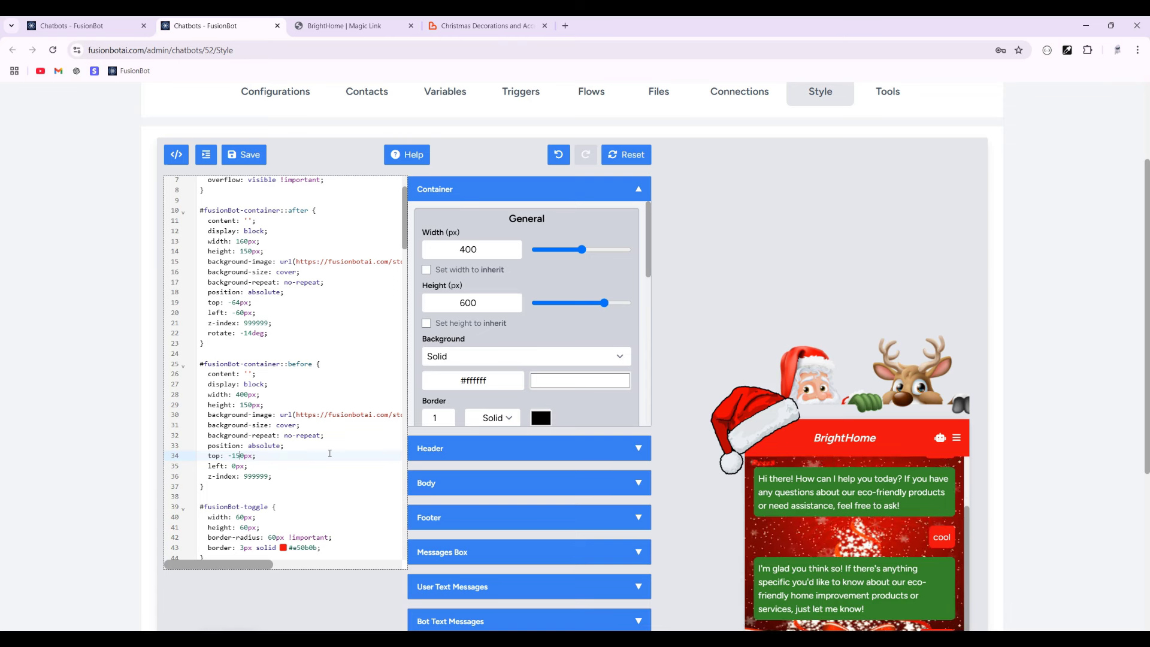
text(40)
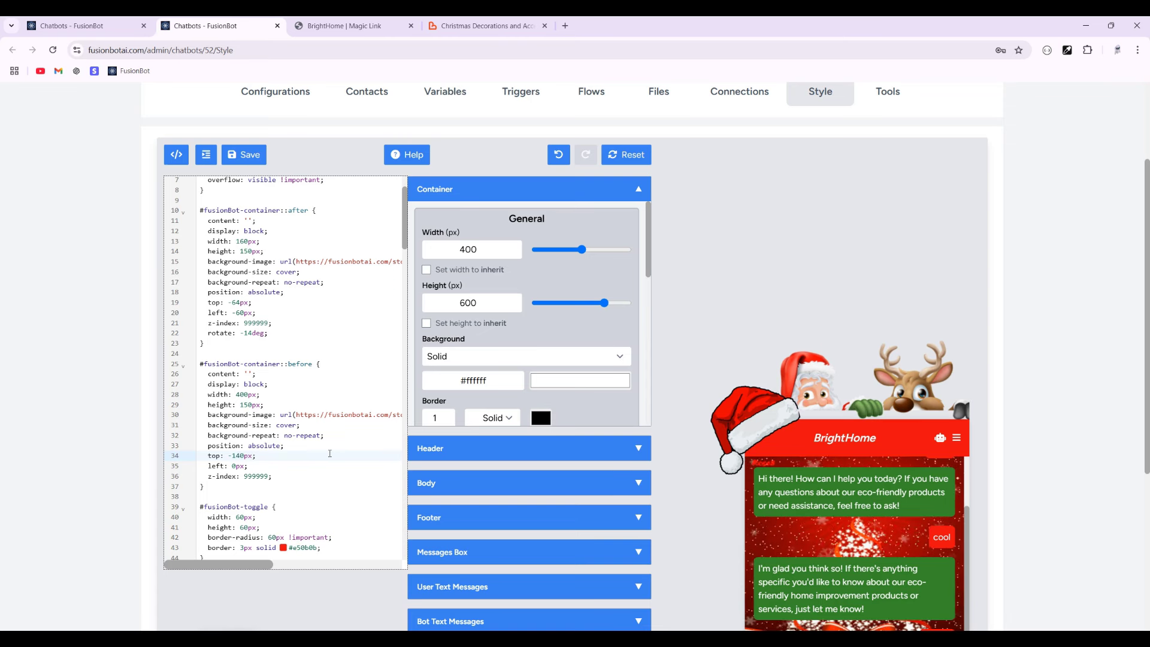
key(Delete)
text(2)
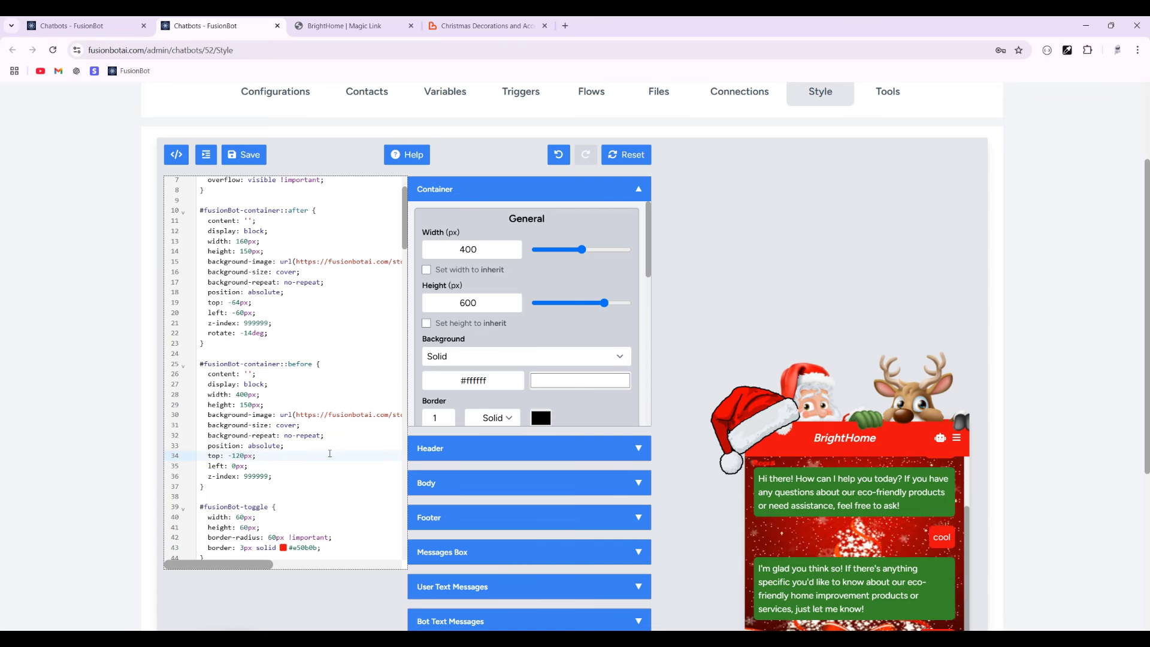
- Delete the whole #fusionBot-container::after rule with the Santa hat, check the chatbot preview and save the style
drag(214, 338, 200, 211)
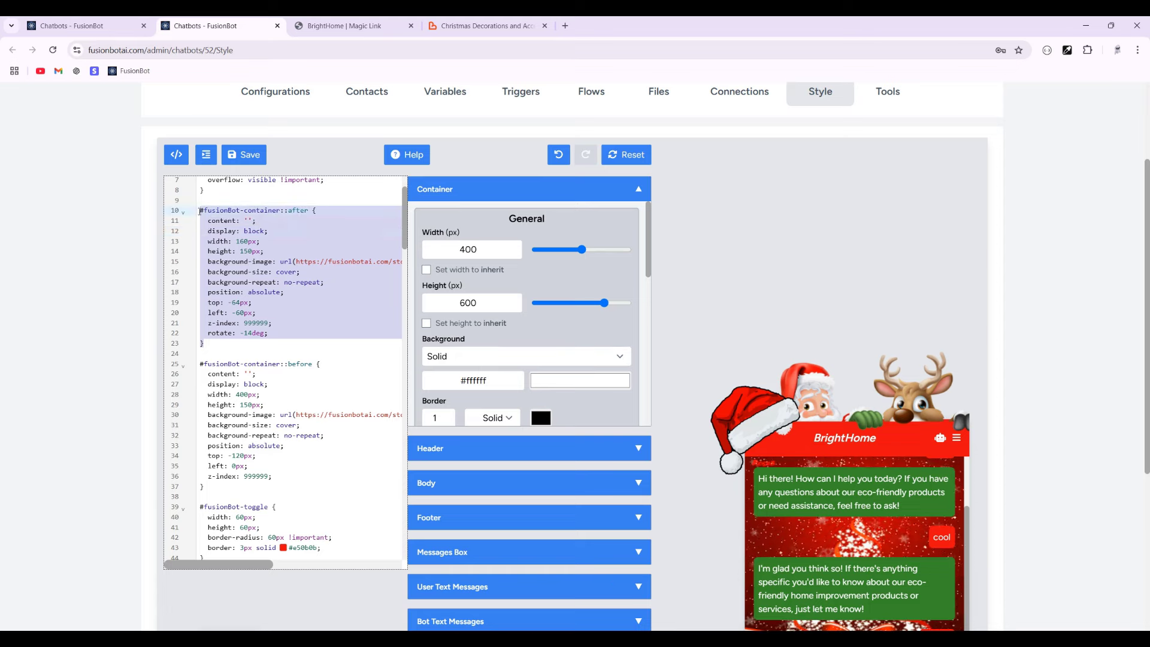
key(BackSpace)
scroll(1054, 426, down, 4)
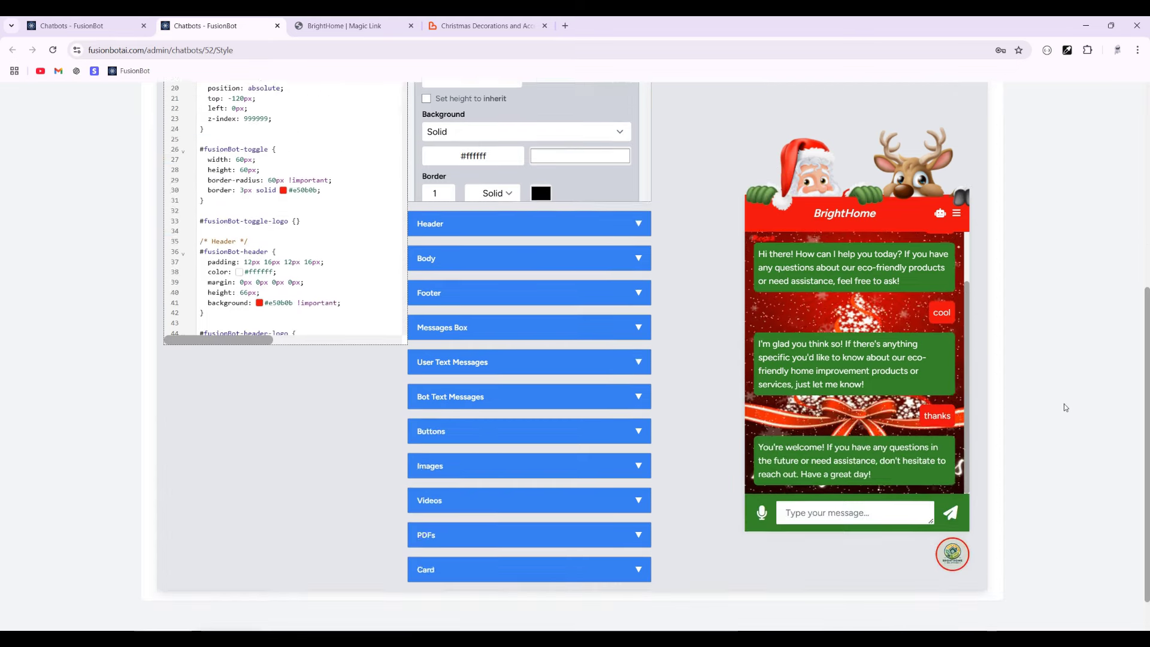
scroll(1064, 406, up, 1)
scroll(1055, 403, up, 1)
scroll(1055, 403, up, 3)
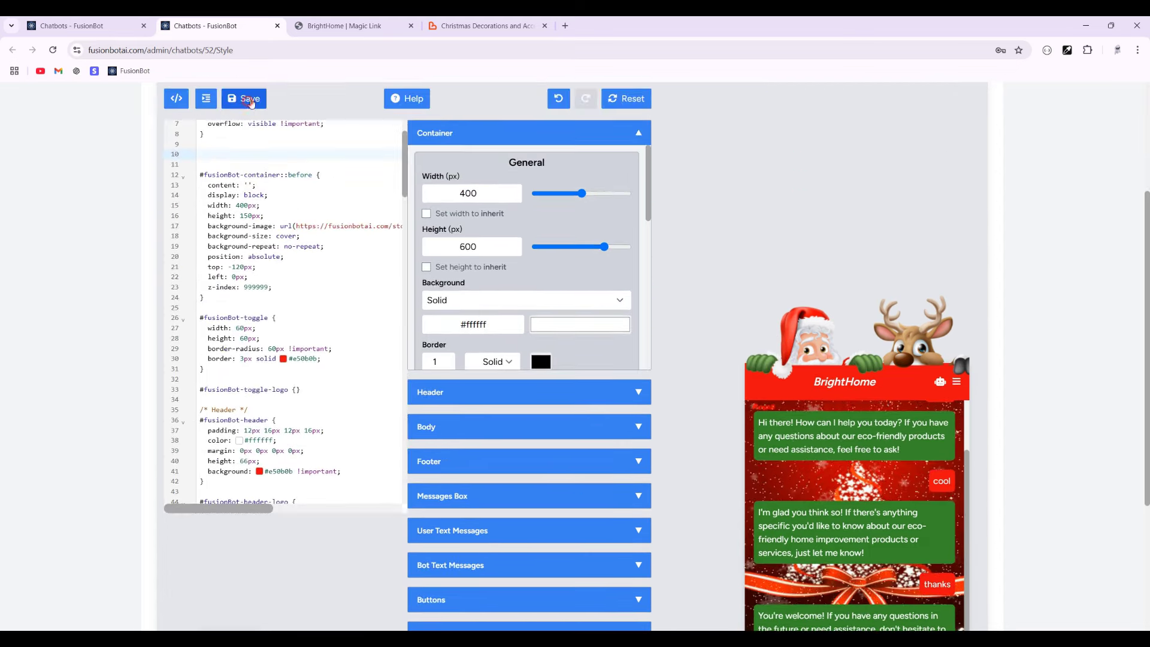
- Copy the Magic Link page's address and open it in the tab showing the Beliani Christmas decorations page
click(347, 25)
click(443, 50)
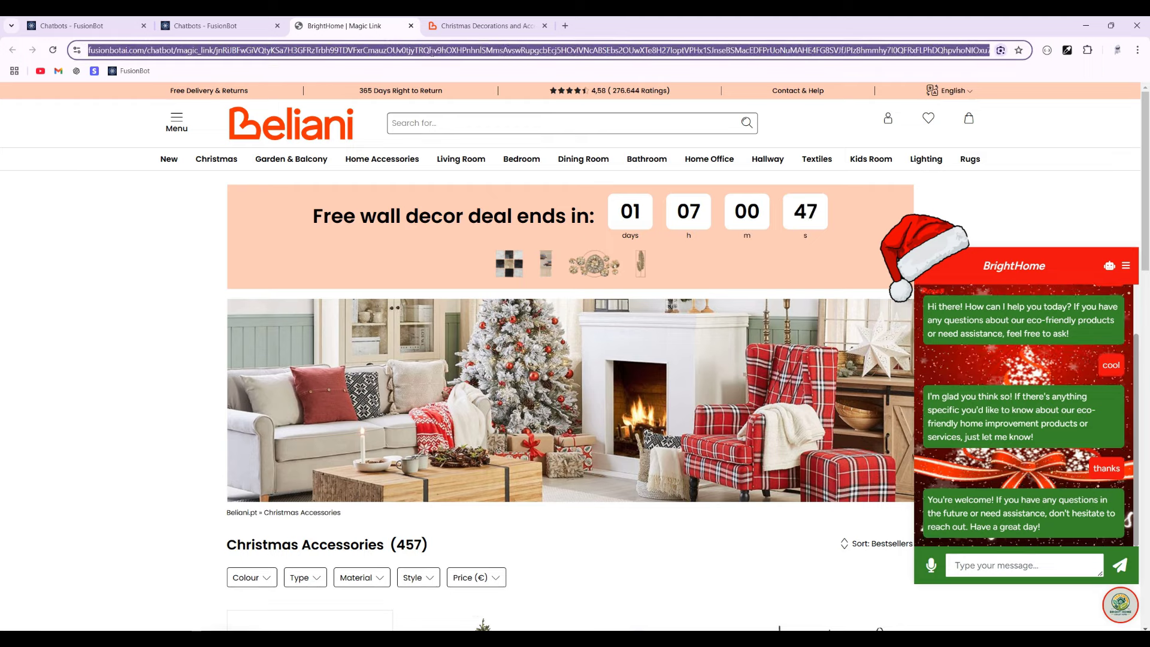
key(ctrl+c)
click(494, 26)
click(494, 50)
key(ctrl+v)
key(ctrl+a)
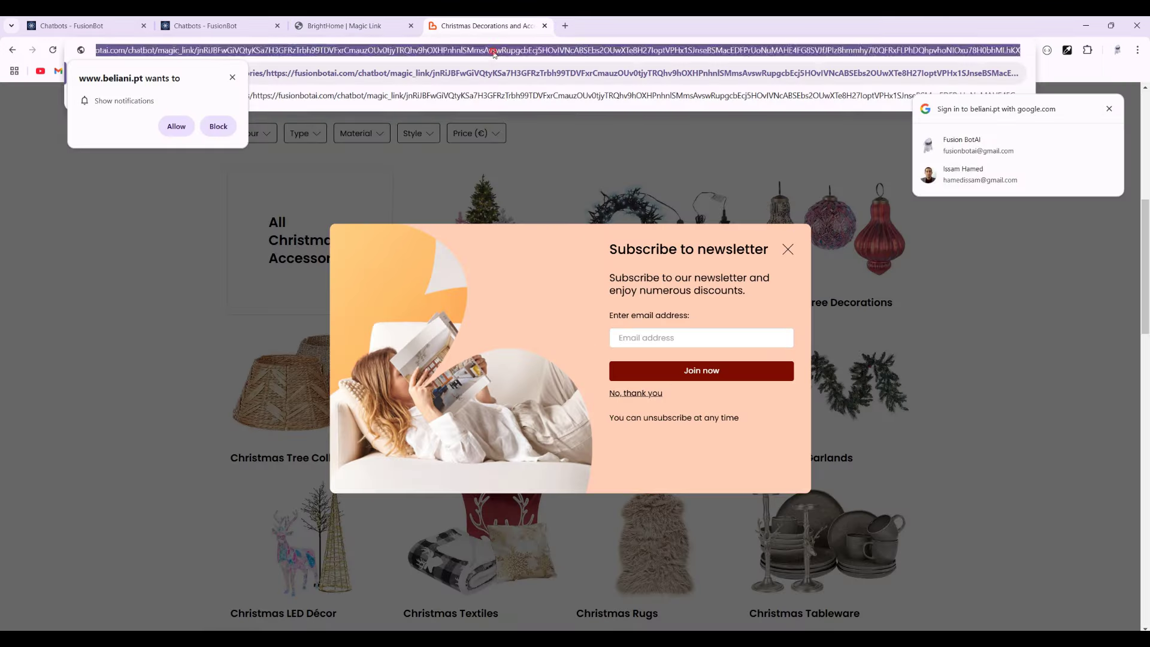
key(ctrl+v)
key(Return)
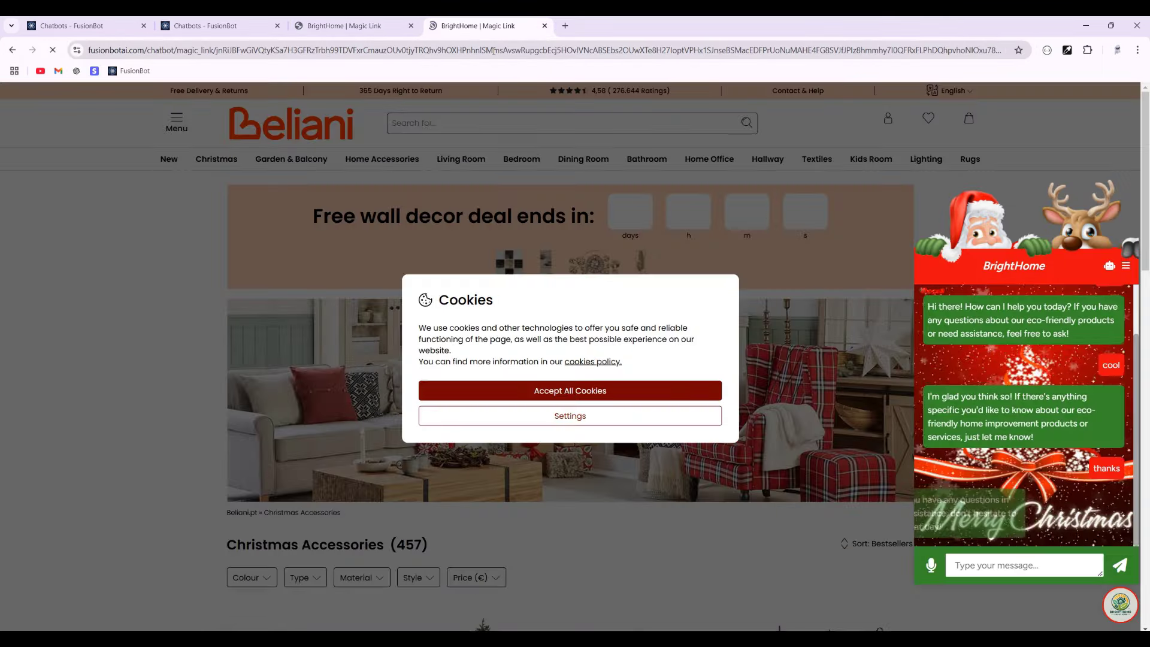
- Accept all cookies on the Magic Link page and check the Santa and reindeer on the chatbot while browsing it
scroll(658, 359, down, 7)
click(559, 388)
scroll(745, 331, down, 5)
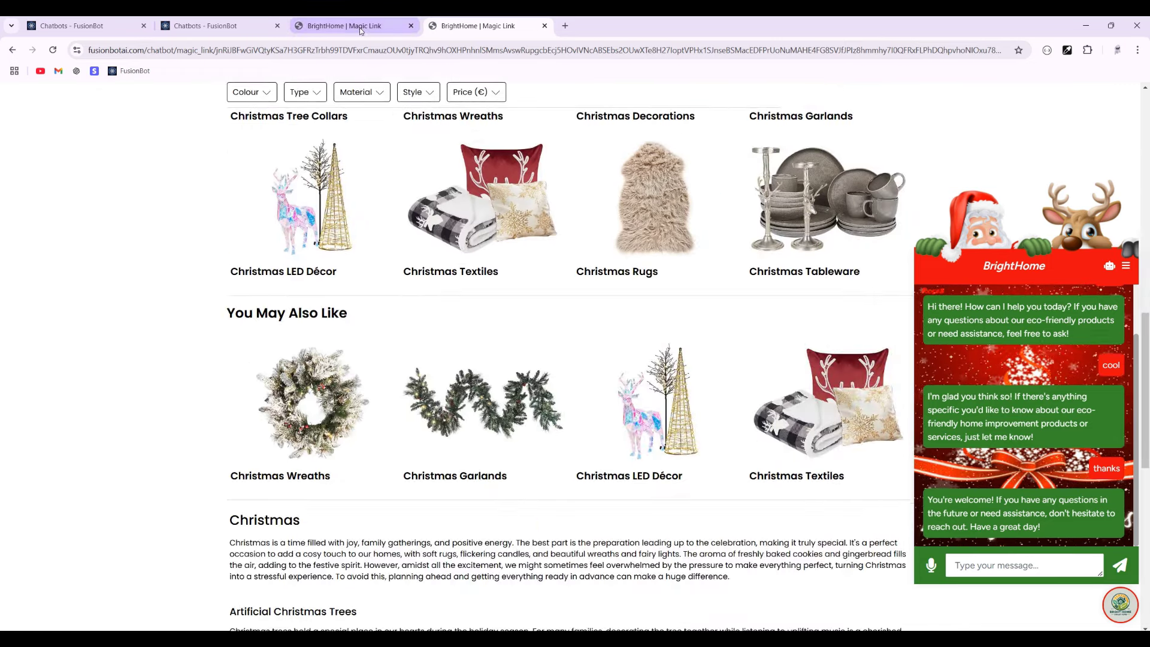
mouse_move(361, 31)
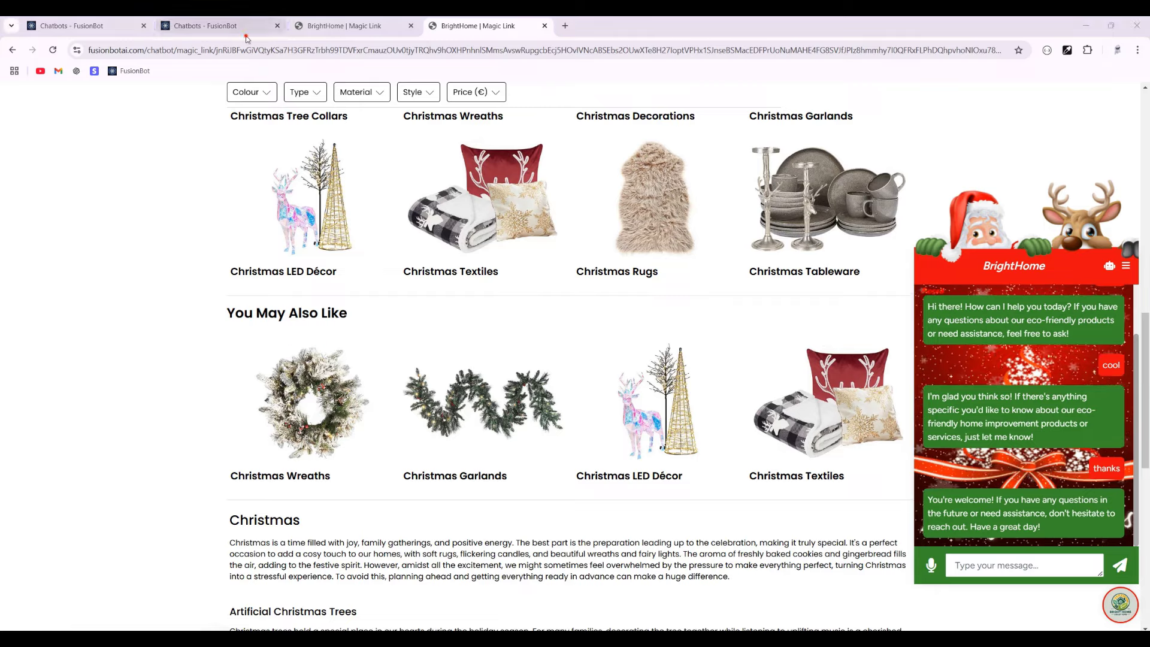
- Upload the Christmas bells image with holly and a red bow to the chatbot's files
click(206, 26)
click(72, 25)
click(264, 277)
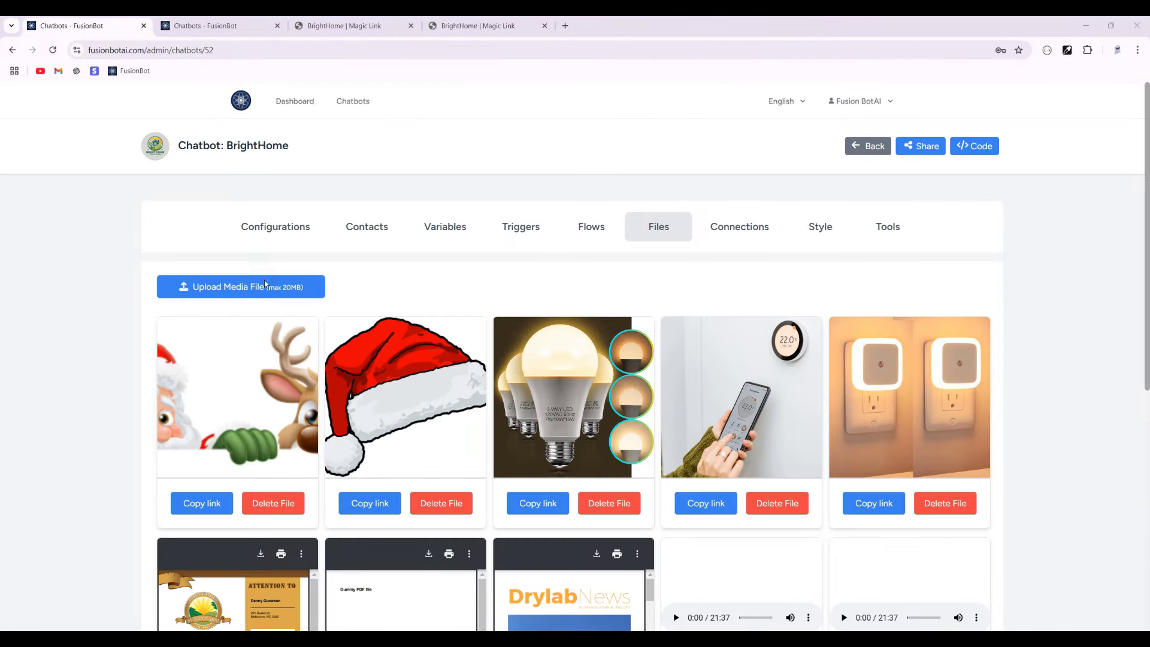
double_click(387, 363)
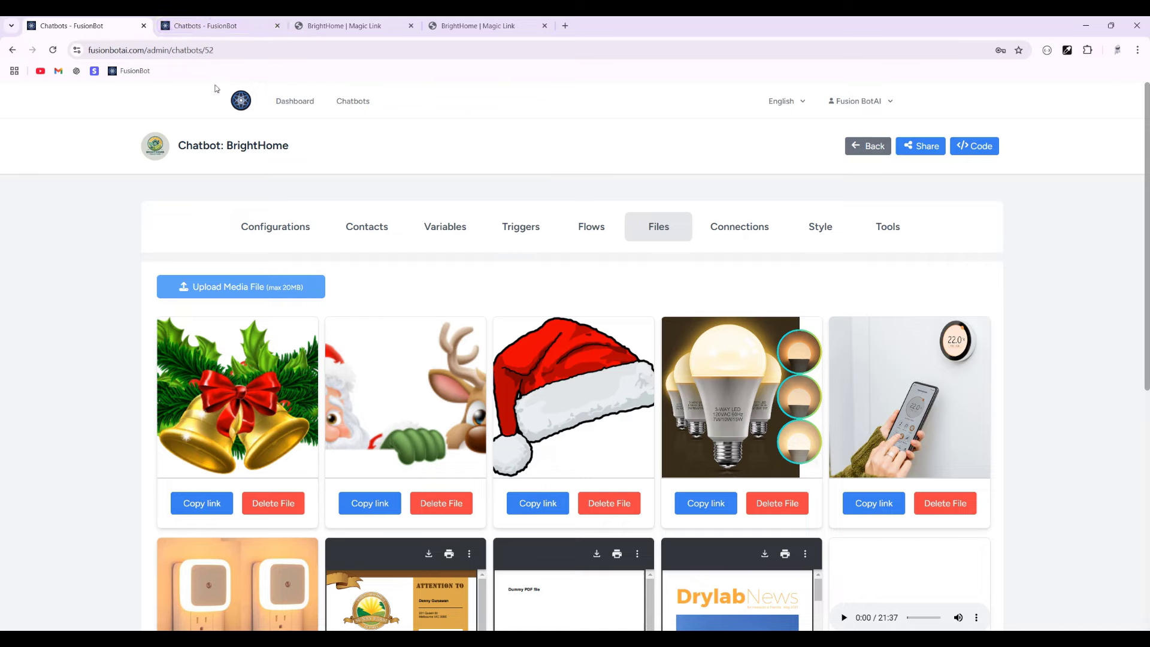
- Duplicate the #fusionBot-container::before rule directly above itself in the chatbot's CSS
click(217, 27)
drag(223, 294, 199, 164)
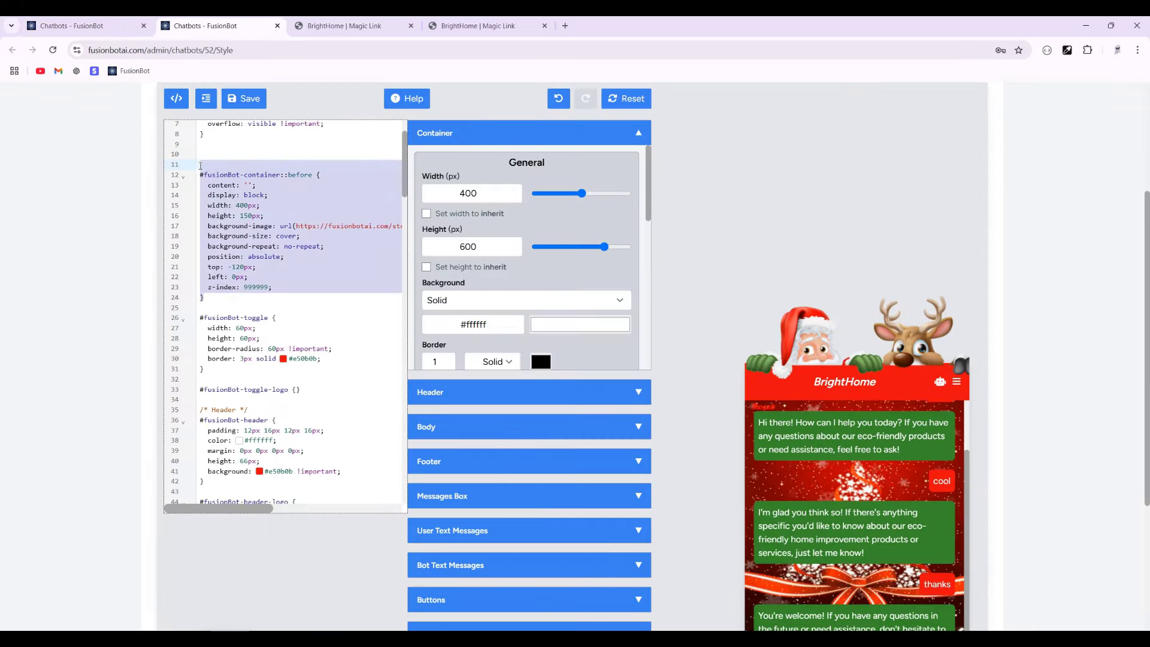
click(221, 148)
key(ctrl+v)
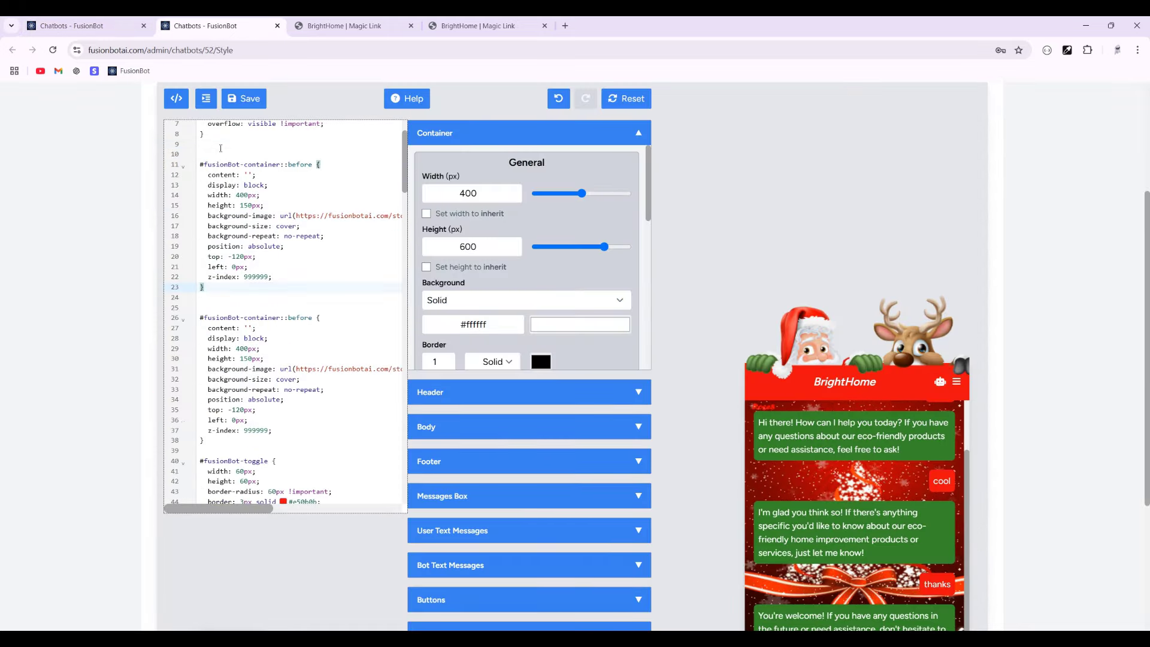
- Copy the link of the Christmas bells image and use it as the background-image URL in the upper ::before rule
click(120, 28)
click(213, 502)
click(215, 28)
click(294, 216)
key(shift+End)
key(shift+Up)
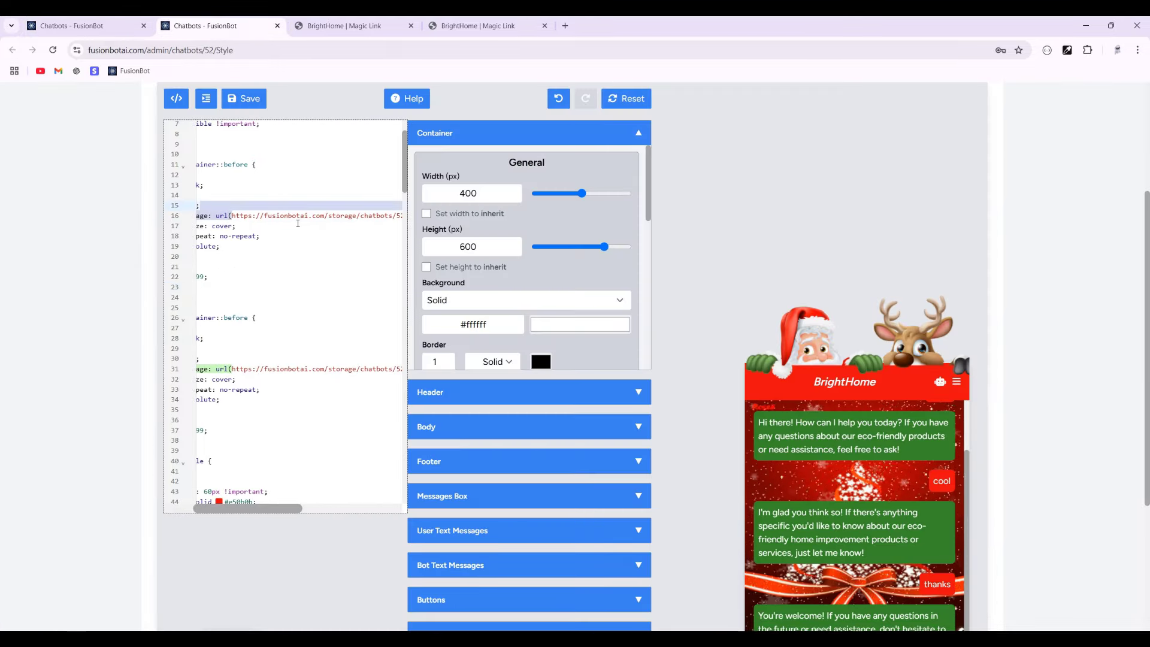
key(shift+Down)
key(ctrl+v)
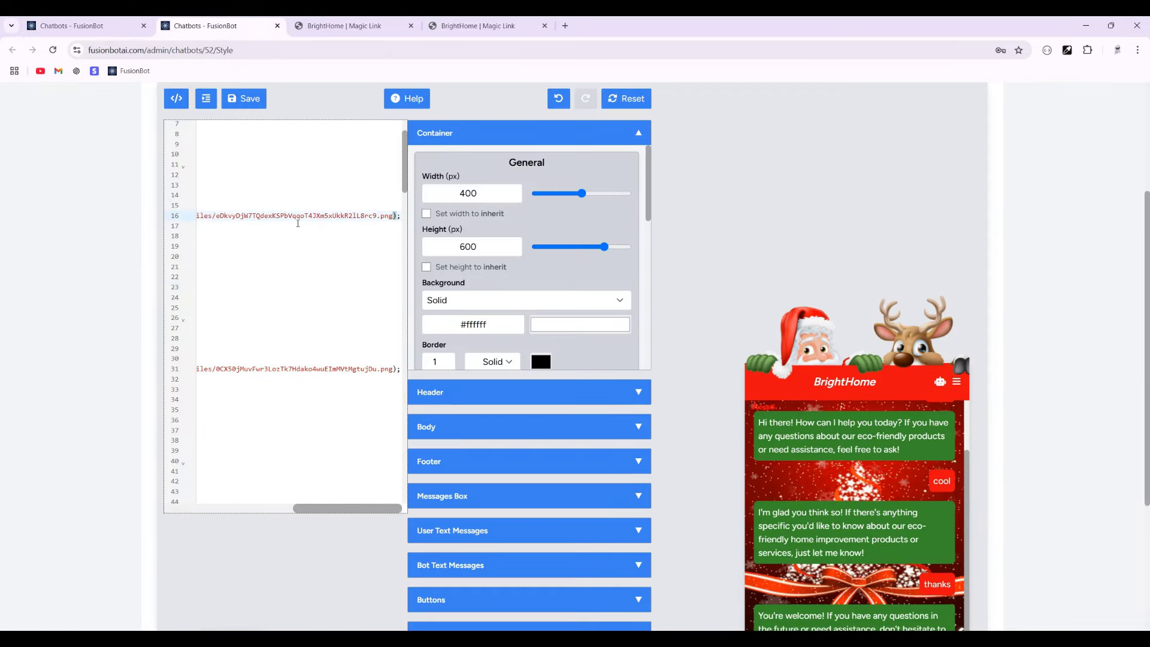
- Change the upper rule's selector to #fusionBot-container::after
key(Home)
key(Down)
key(Down)
key(Down)
key(Down)
key(Down)
key(Down)
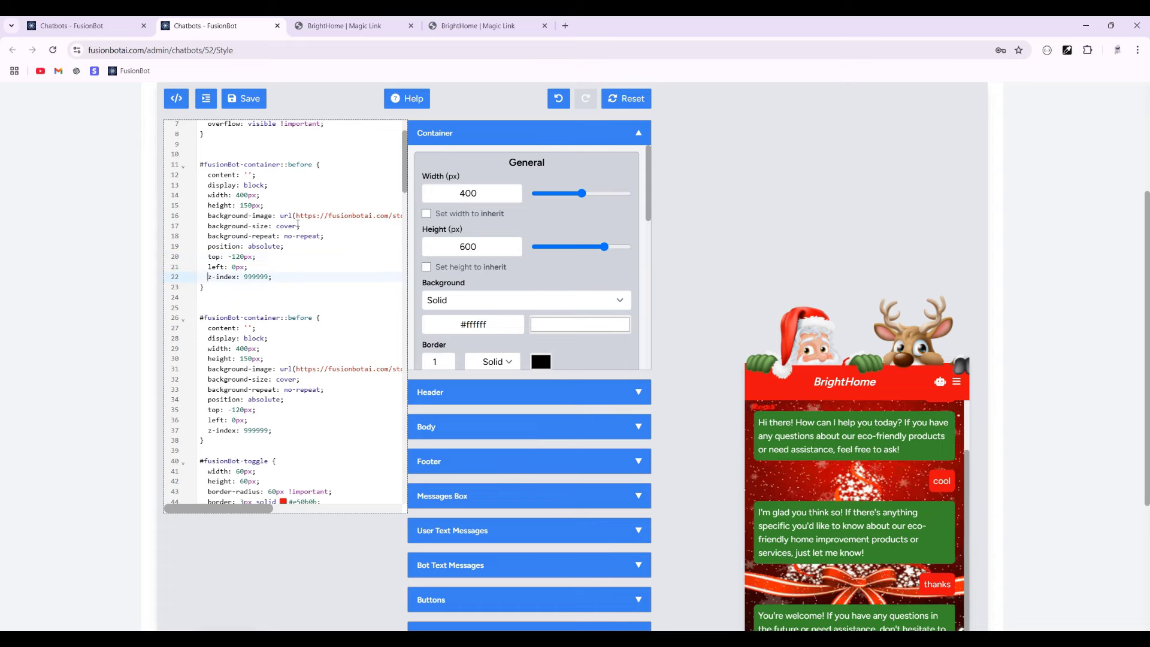
key(Up)
key(Up)
key(Up)
key(Up)
key(Up)
key(Up)
key(Up)
key(Up)
key(Up)
key(Up)
key(Left)
key(Left)
key(Left)
key(Left)
key(Left)
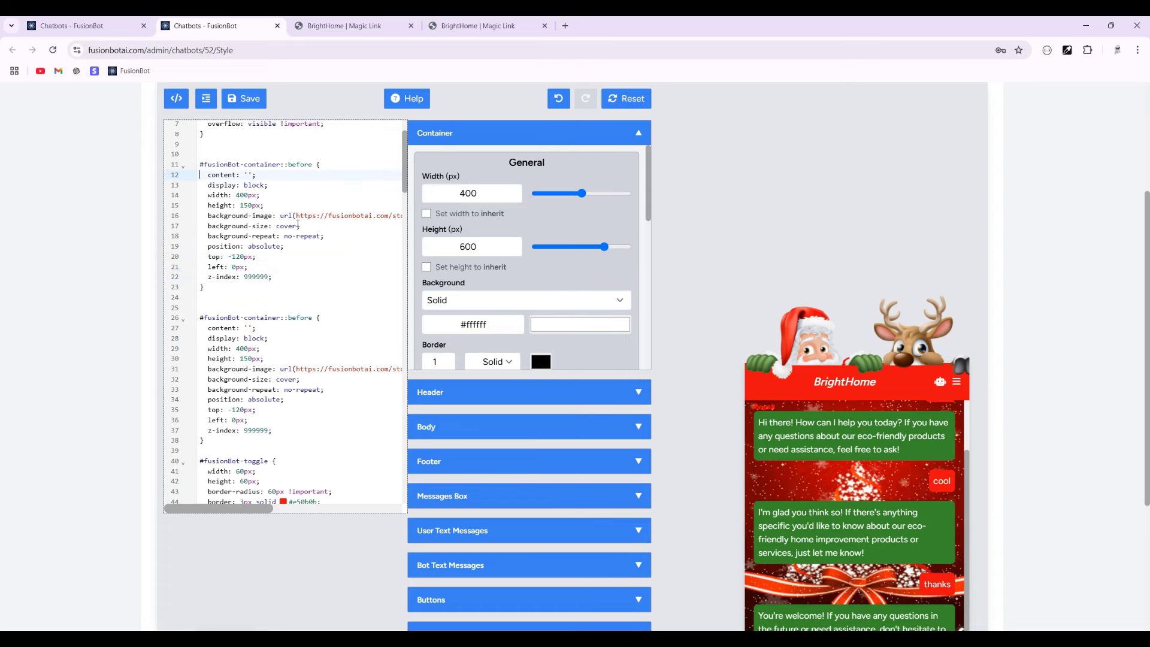
key(shift+Left)
key(shift+Left)
key(shift+Left)
key(shift+Left)
key(shift+Left)
text(after)
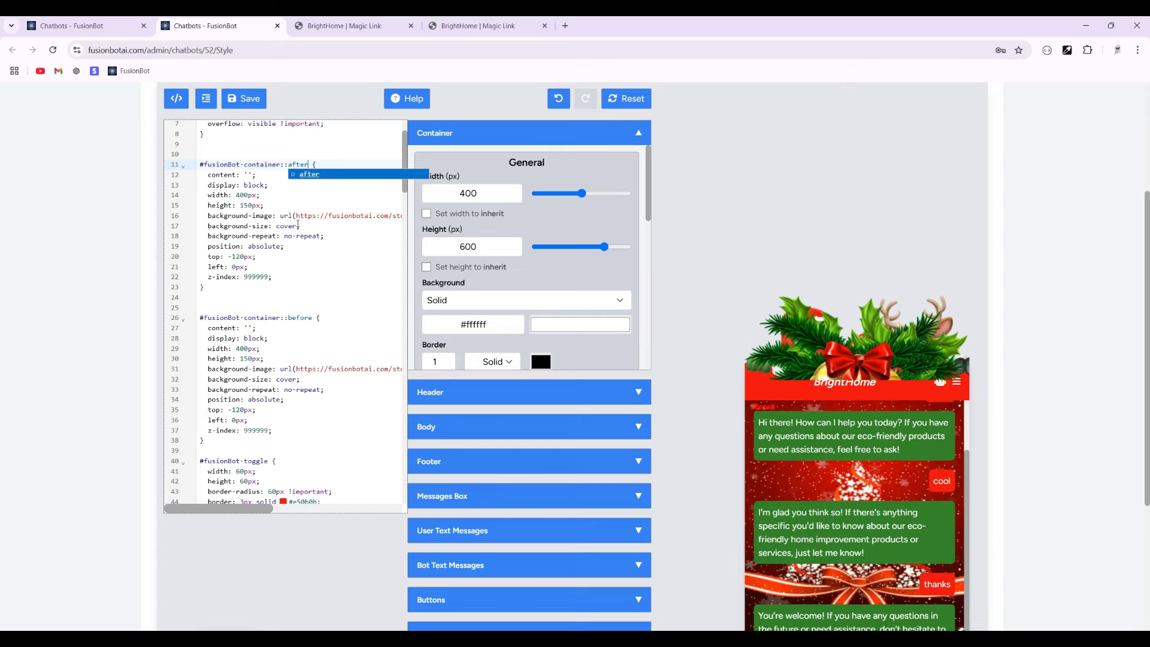
- Set the width in the #fusionBot-container::after rule to 140px to shrink the Christmas bells image
key(Escape)
key(Down)
key(Down)
key(Down)
key(Down)
key(Up)
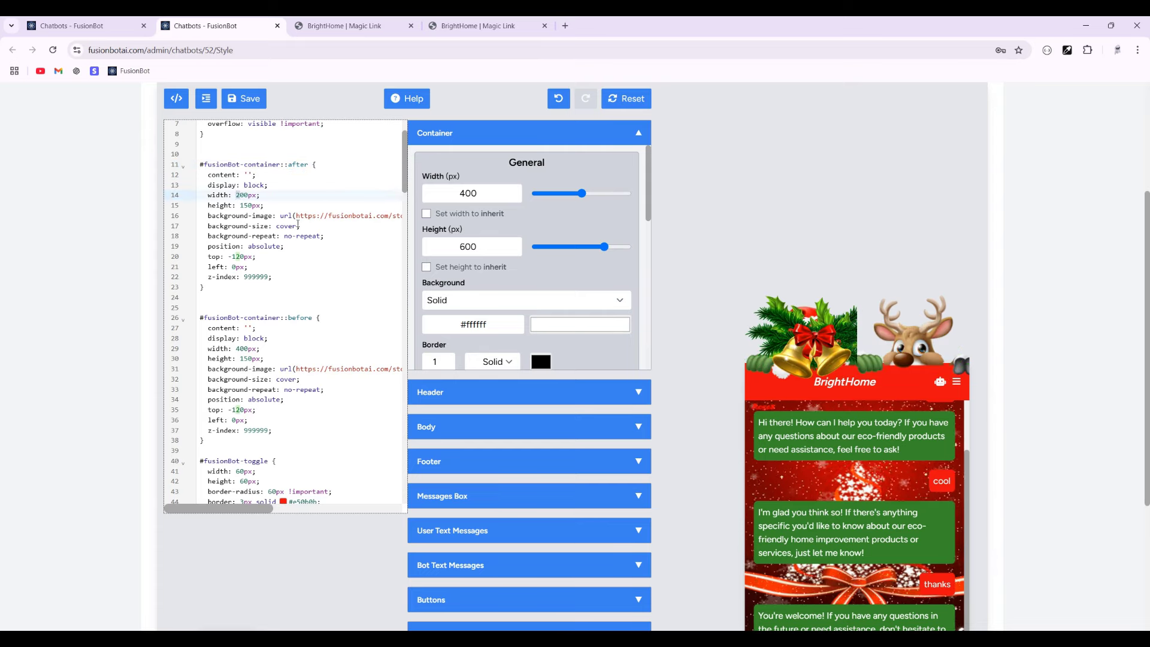
key(BackSpace)
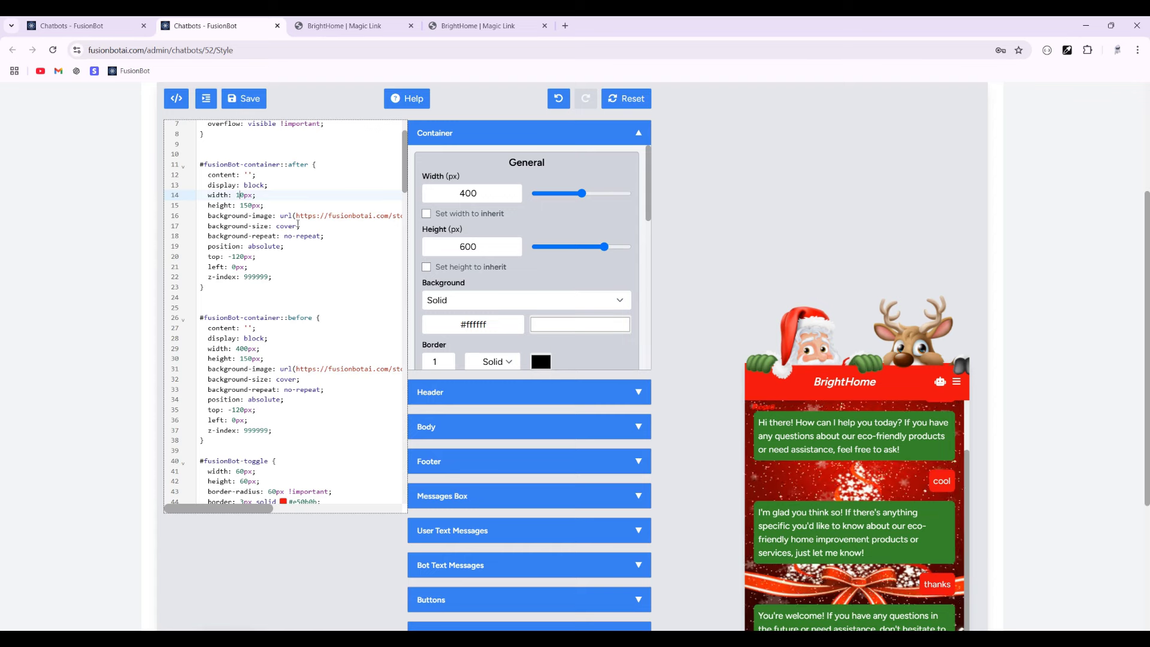
text(14)
- Set the height in the #fusionBot-container::after rule to 84px
key(Down)
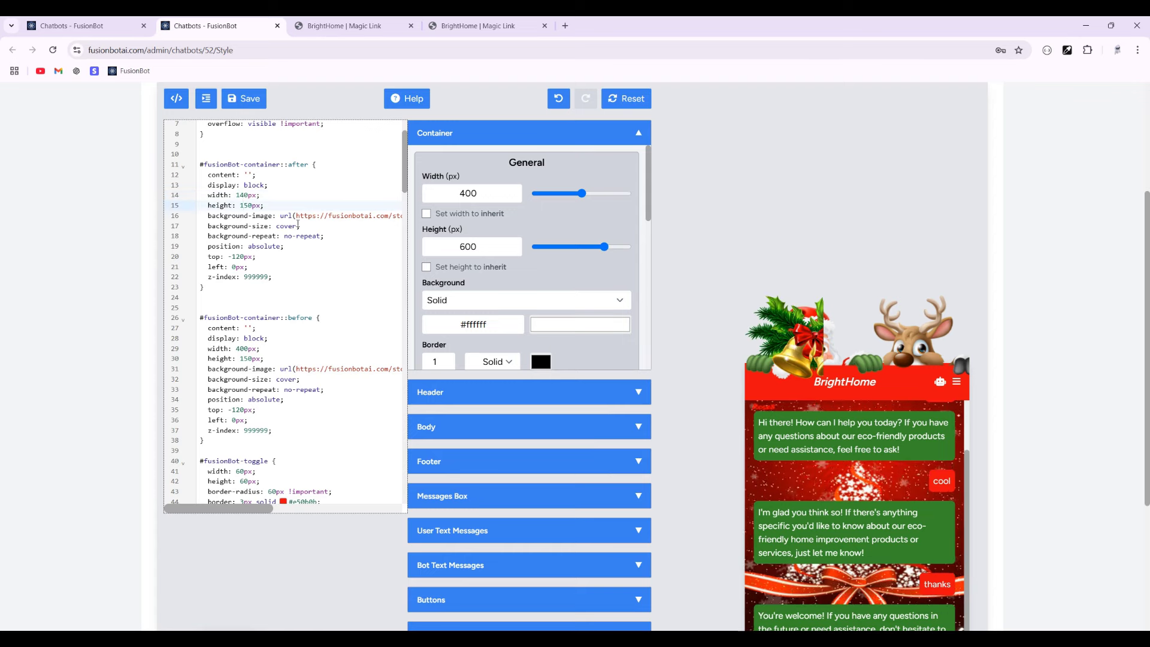
key(BackSpace)
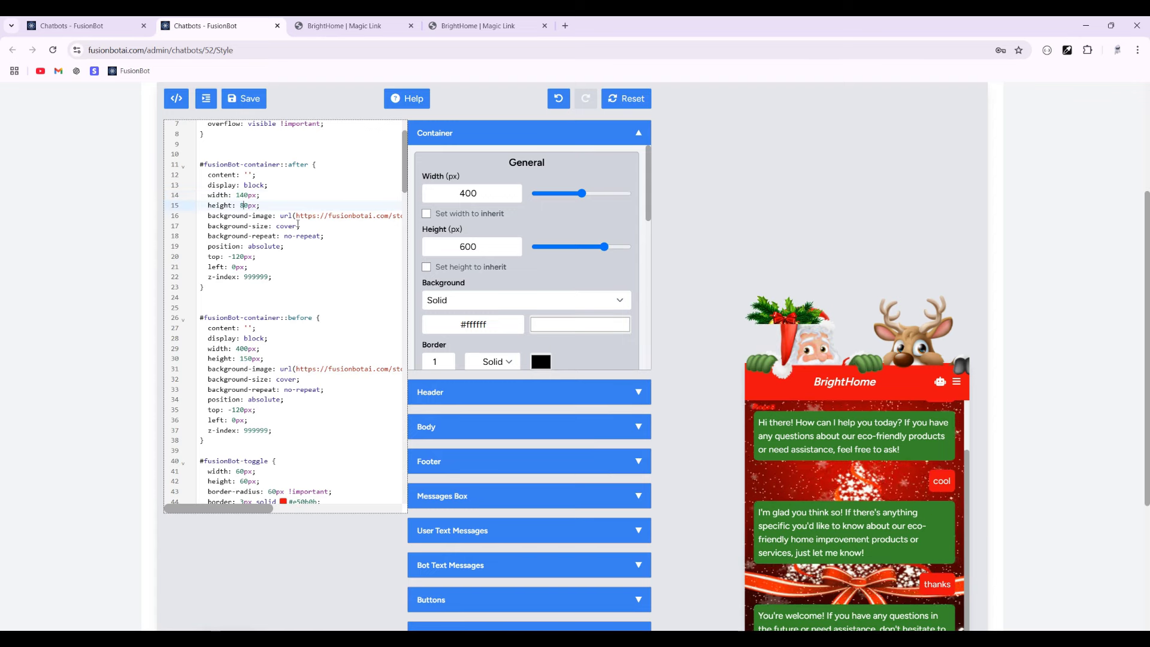
key(Delete)
text(9)
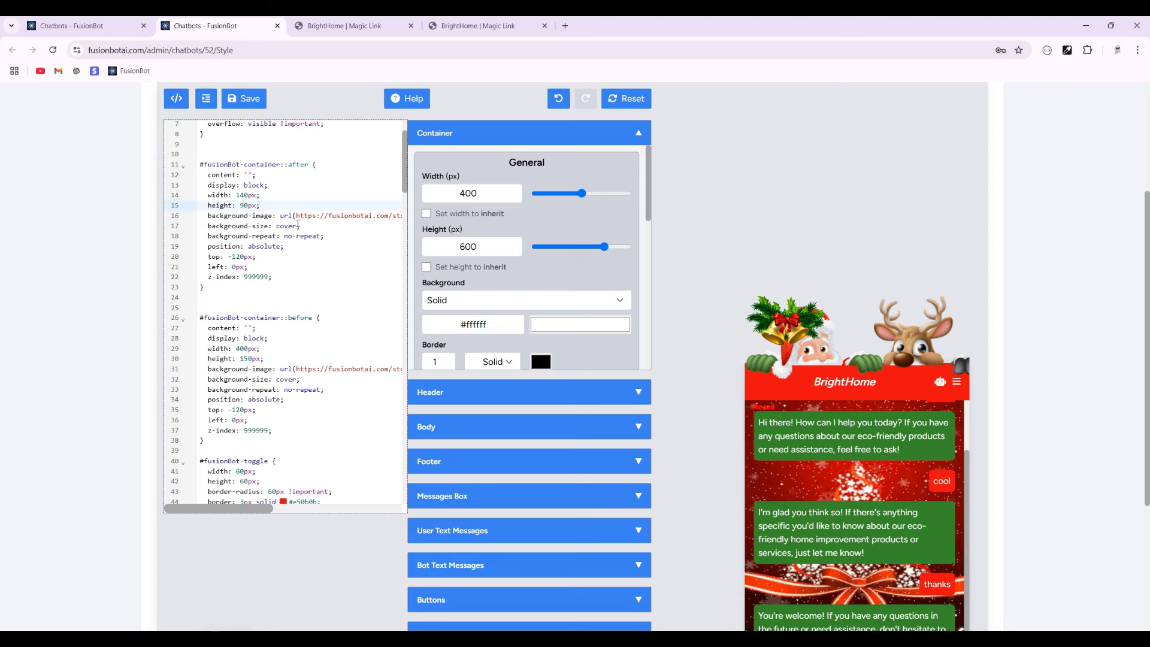
key(shift+Left)
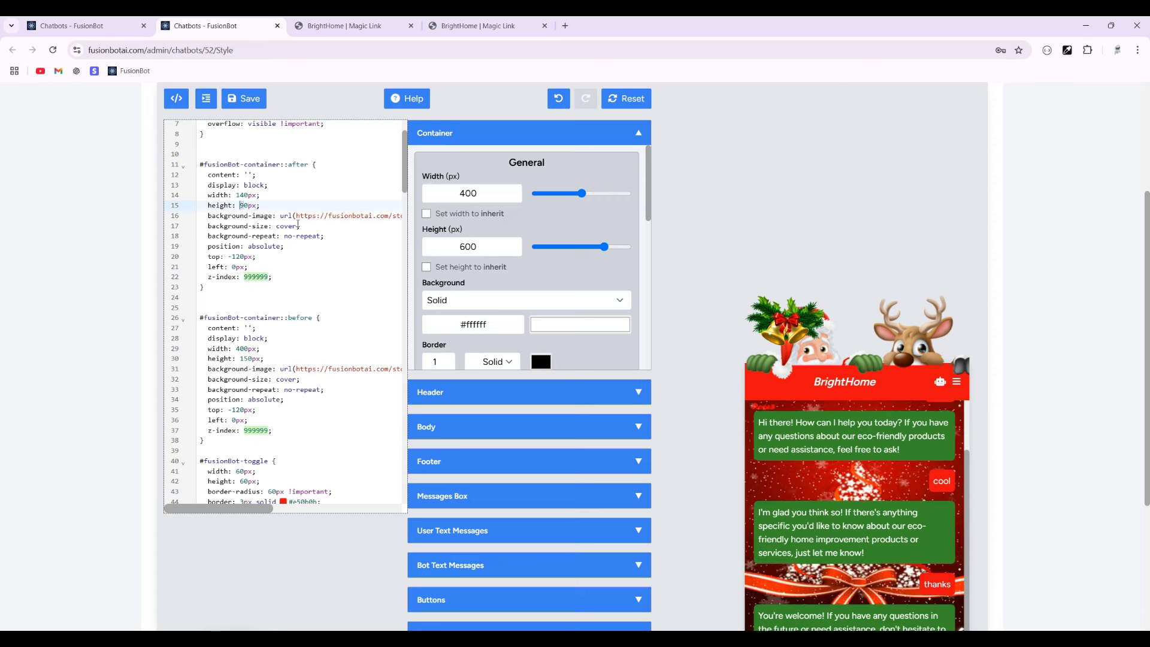
text(8)
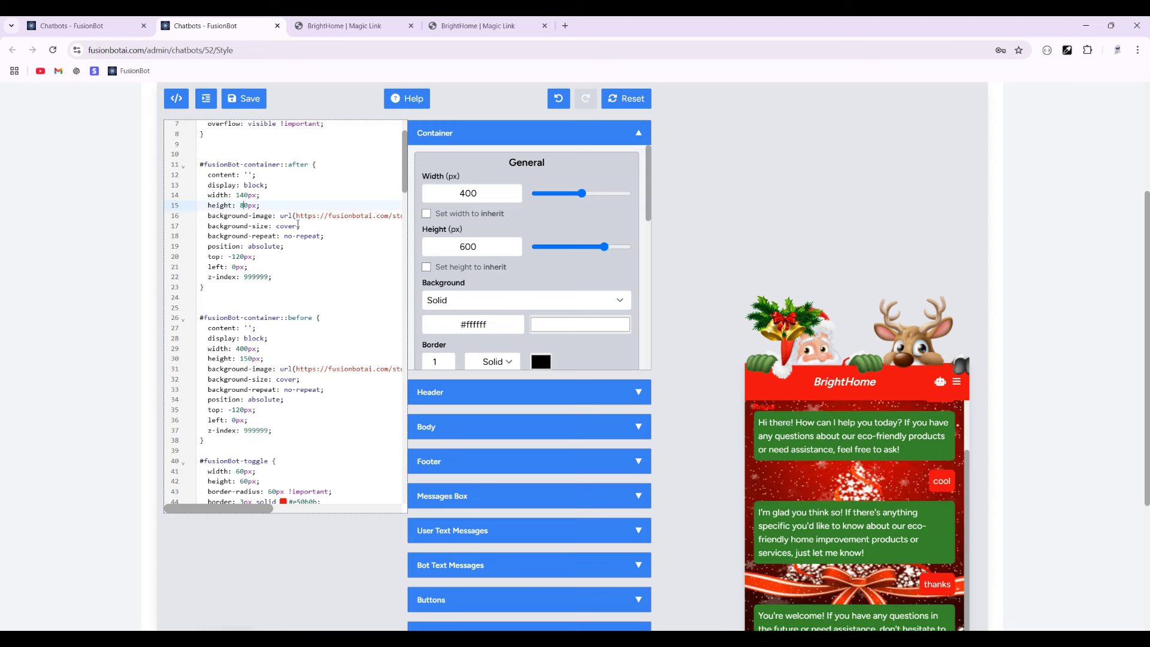
key(shift+Right)
- Set the top offset of the #fusionBot-container::after rule to 0px to move the bells onto the chatbot header
key(Down)
key(Down)
key(Down)
key(Down)
key(Down)
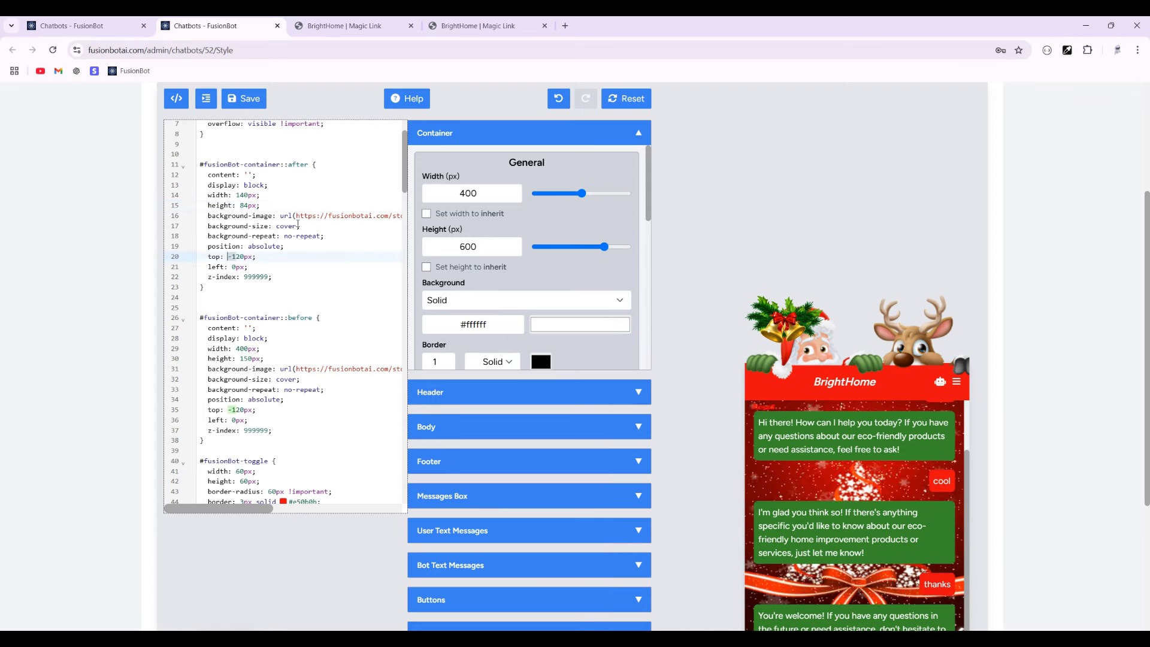
key(BackSpace)
key(BackSpace)
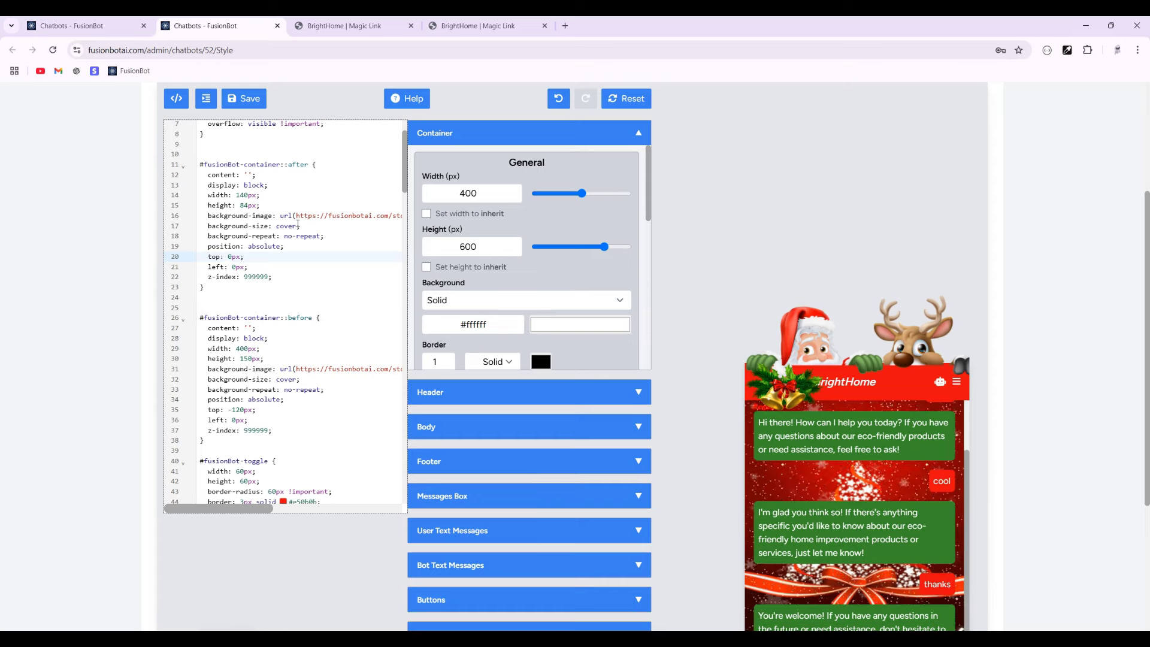
- Try Left and Right text alignment for the header title and set it back to Center
click(513, 392)
scroll(526, 264, up, 1)
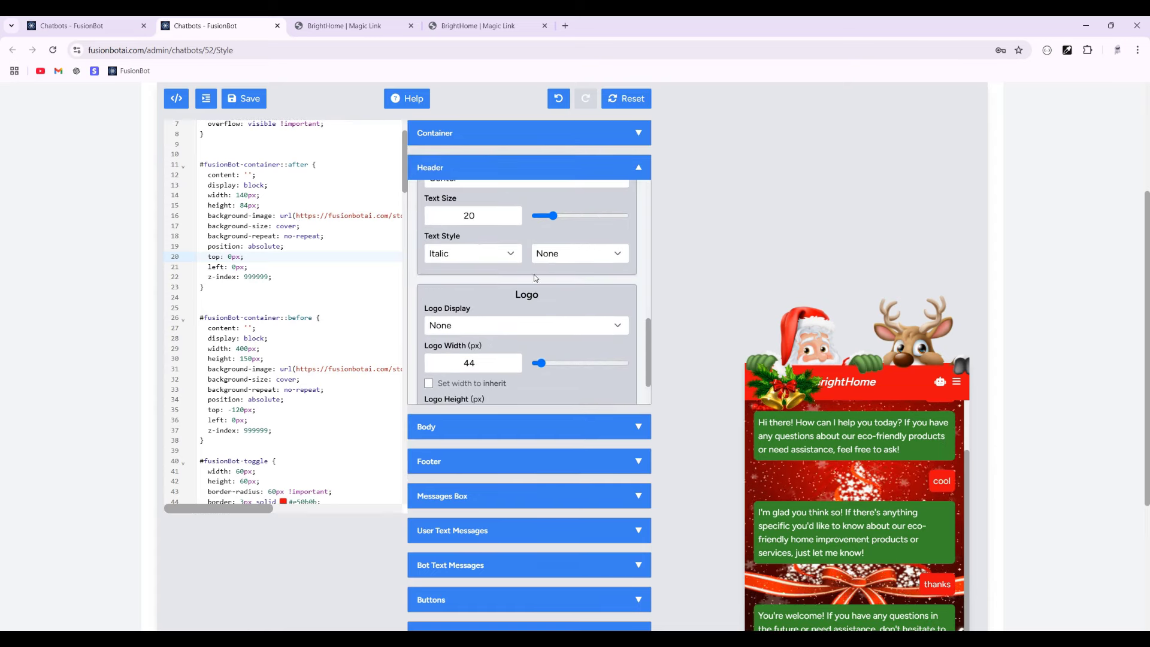
scroll(503, 281, up, 1)
scroll(515, 312, down, 1)
scroll(532, 353, up, 3)
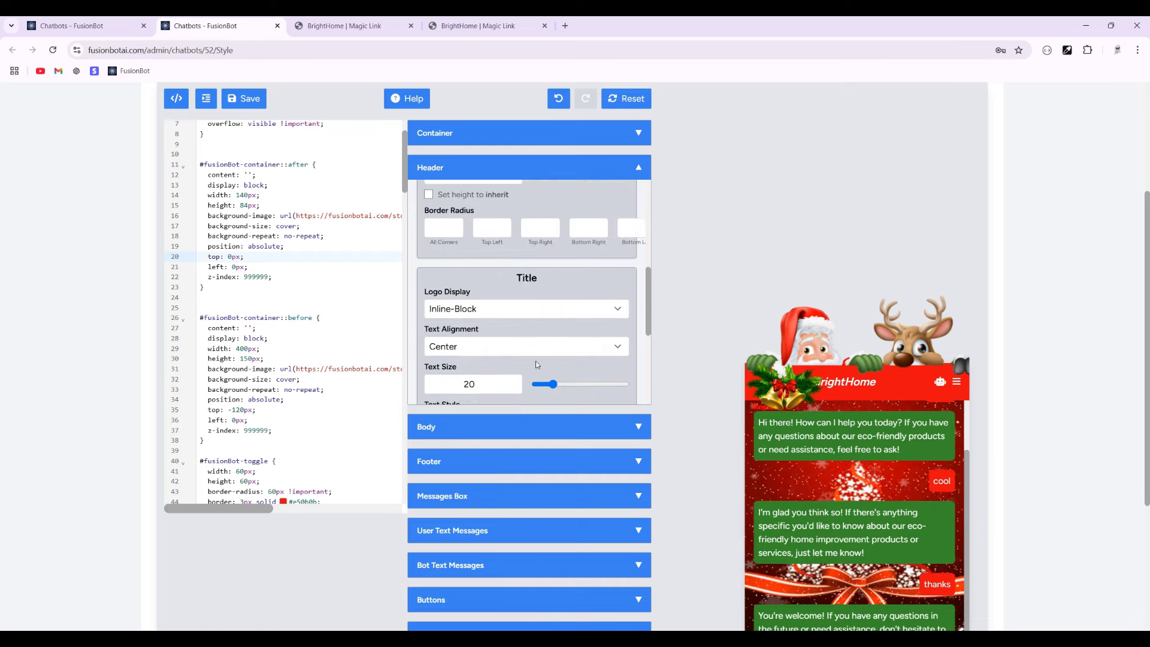
click(477, 349)
click(473, 365)
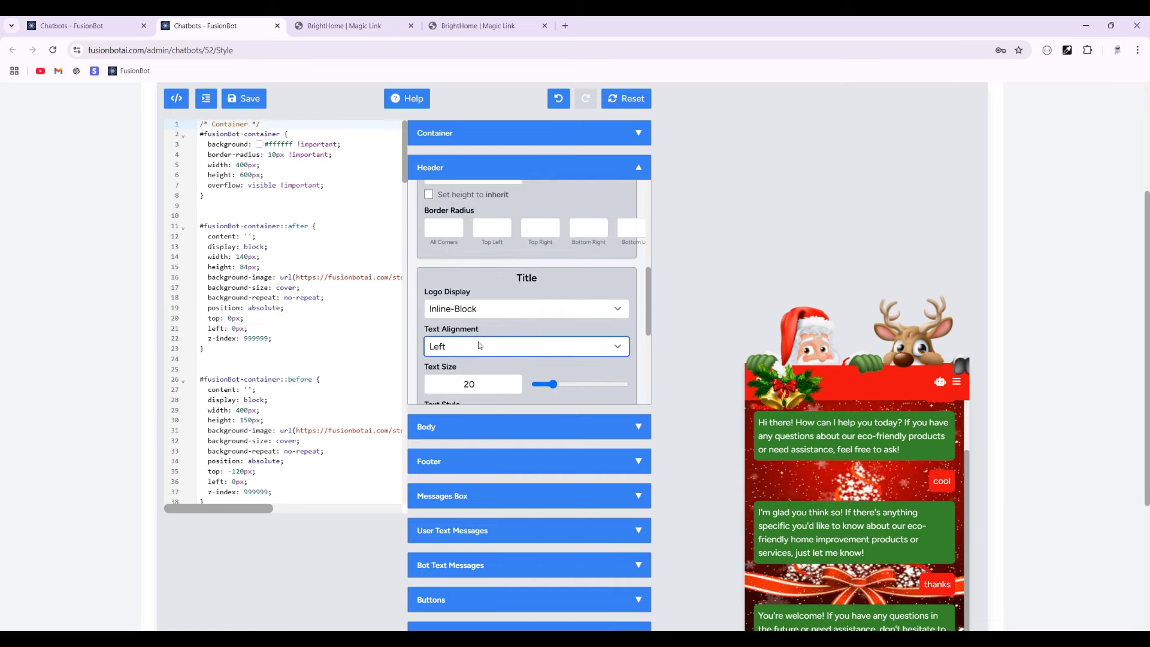
click(478, 345)
click(470, 400)
click(466, 347)
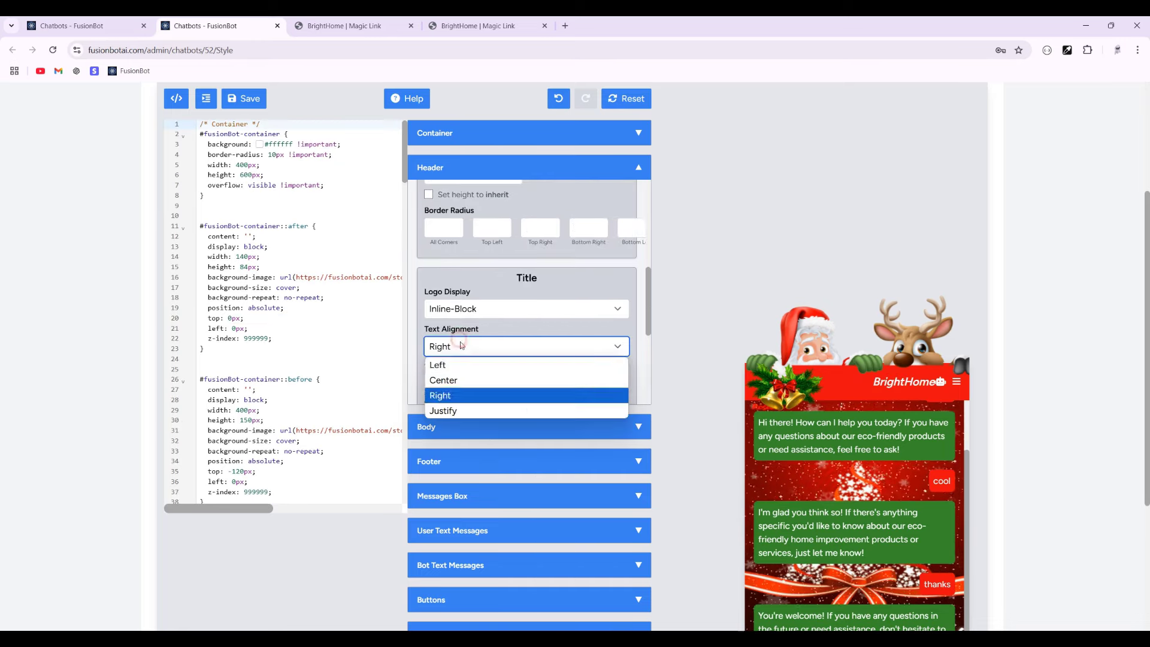
click(469, 377)
- Resize the bells image in the #fusionBot-container::after rule to a width of 100px and a height of 60px
scroll(682, 390, down, 1)
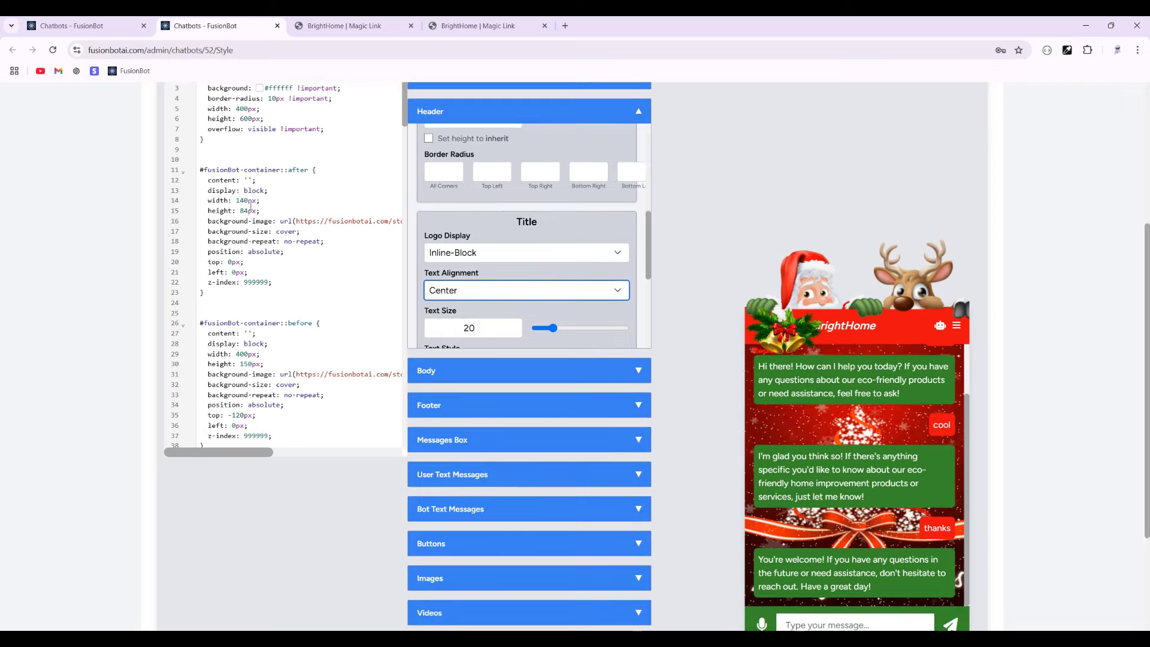
click(244, 200)
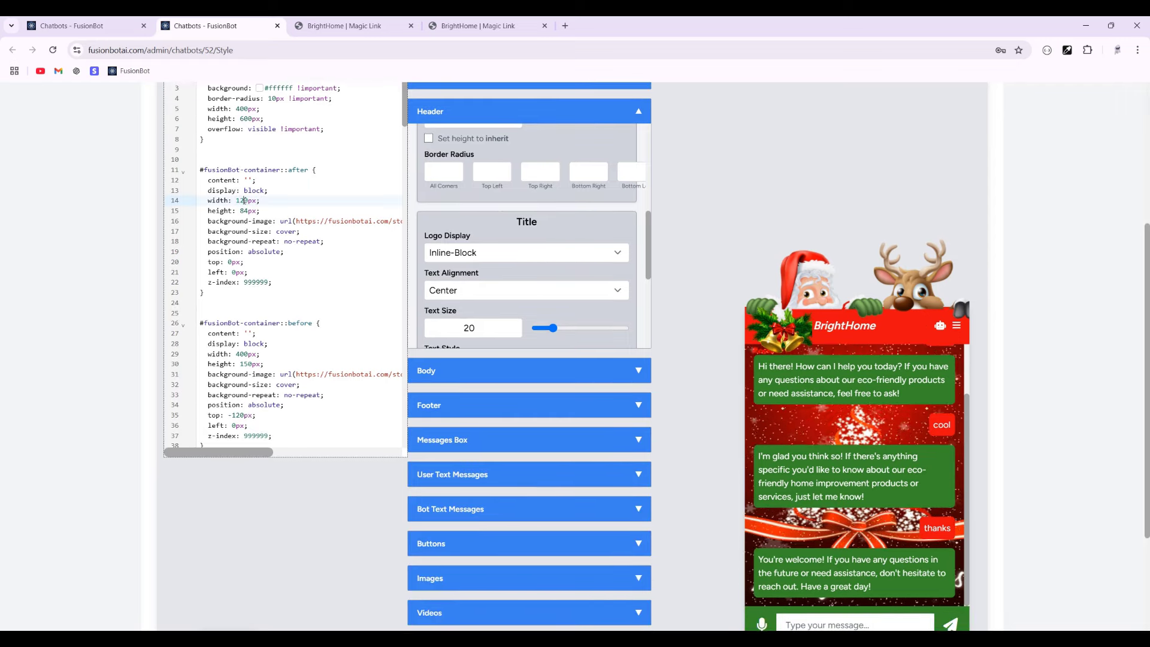
key(BackSpace)
text(2)
key(BackSpace)
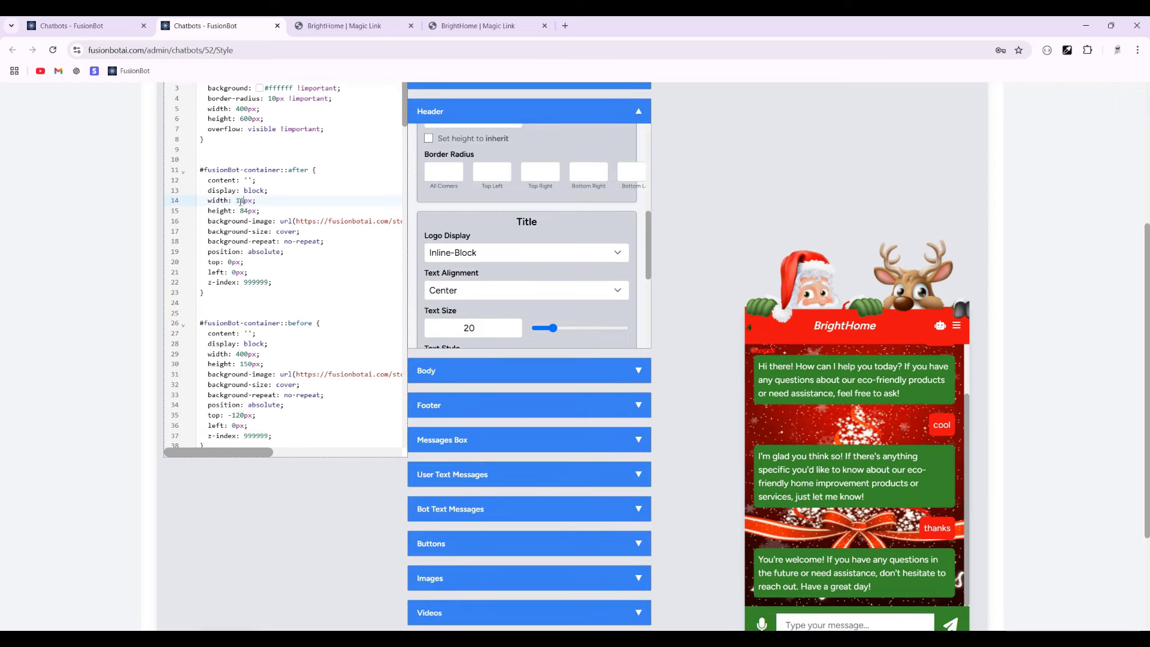
text(2)
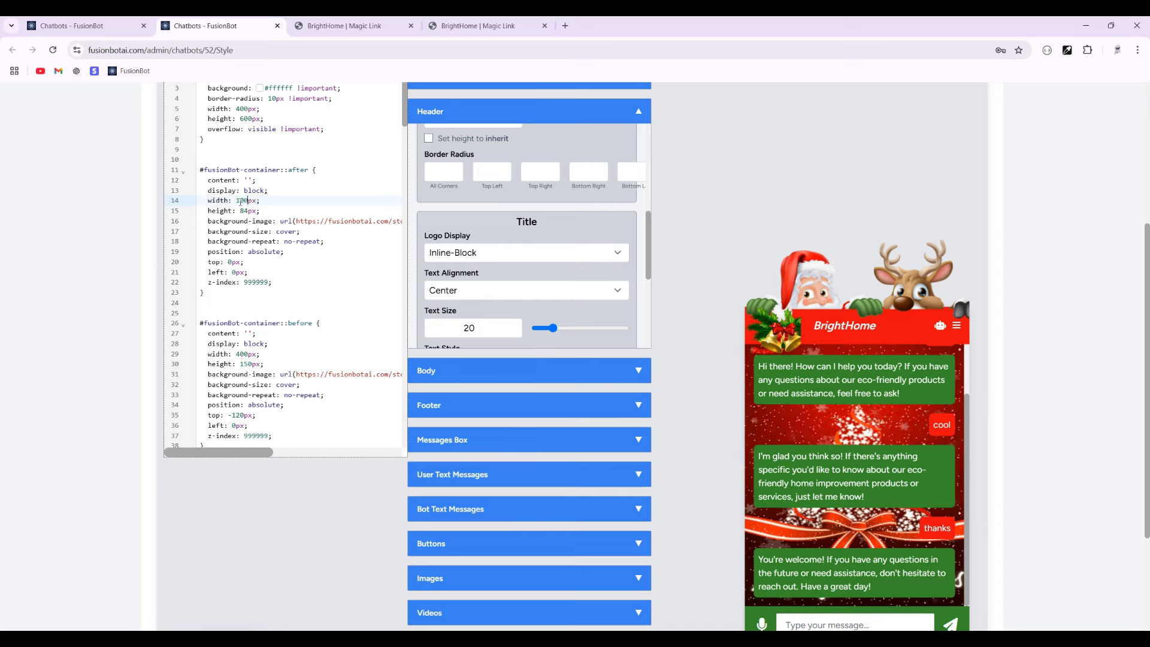
key(Down)
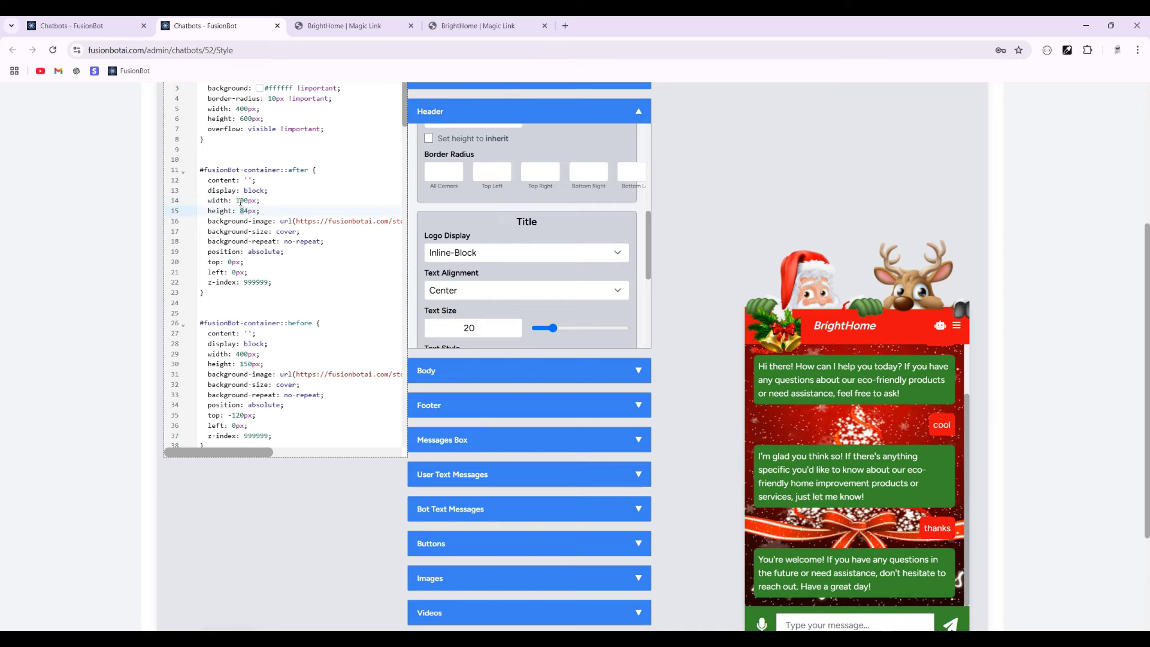
key(BackSpace)
text(6)
key(Delete)
text(0)
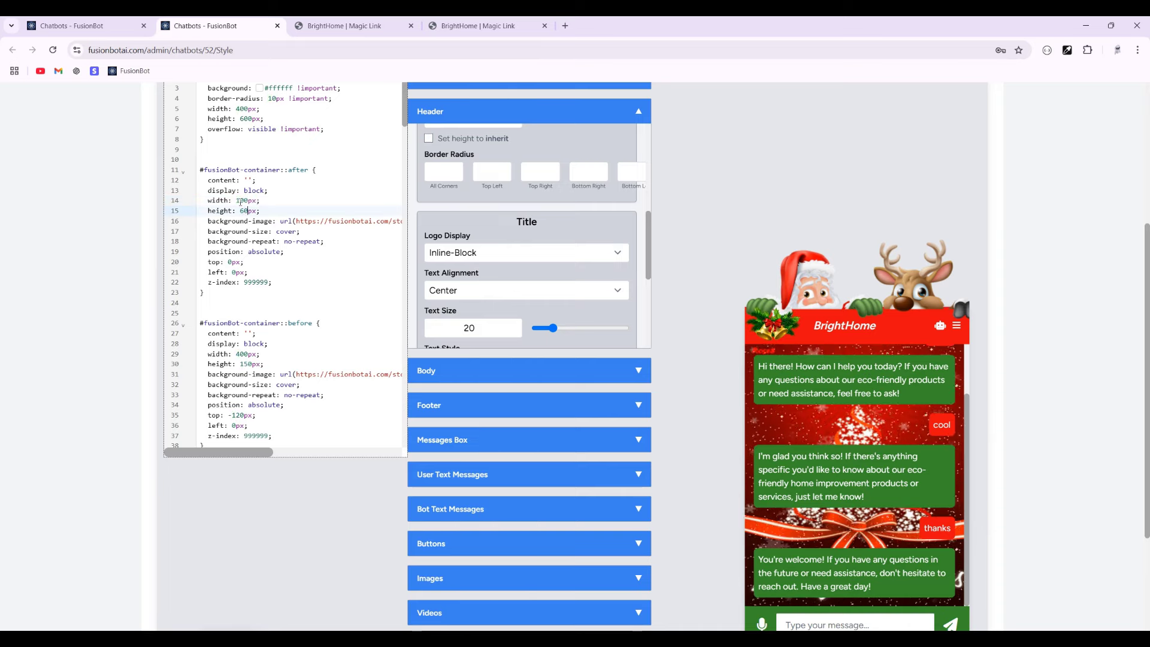
- Set the top offset in the #fusionBot-container::after rule to 14px to lower the bells image
key(Down)
key(Down)
key(Down)
key(Down)
key(Down)
key(Left)
key(Left)
key(Left)
key(Left)
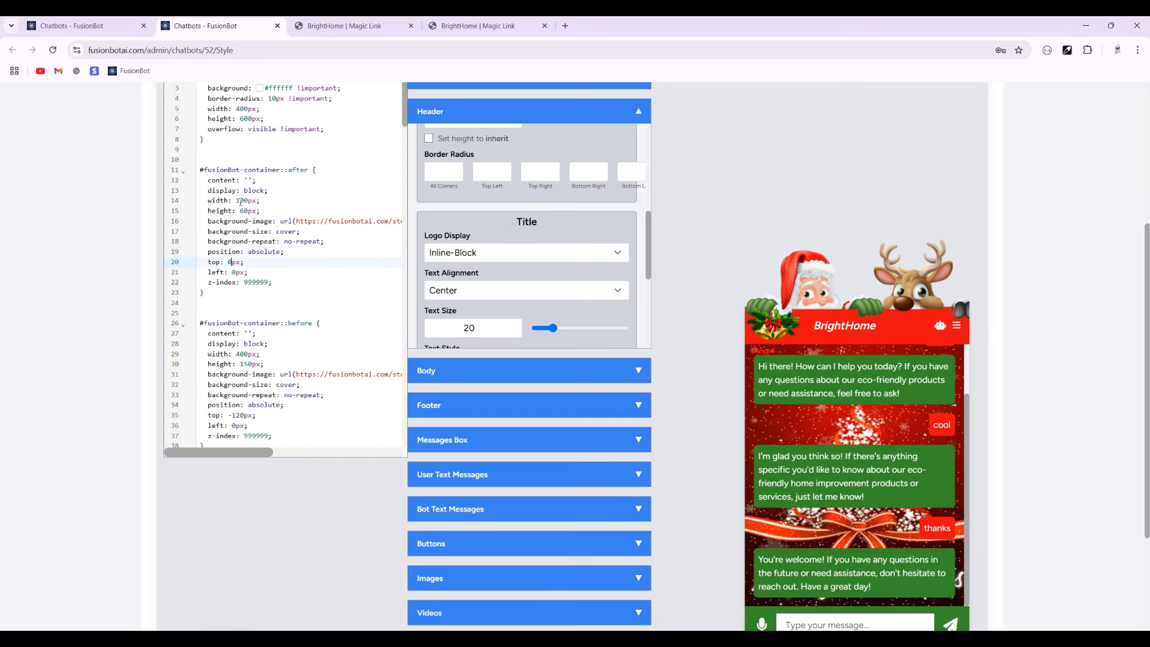
key(shift+Right)
text(6)
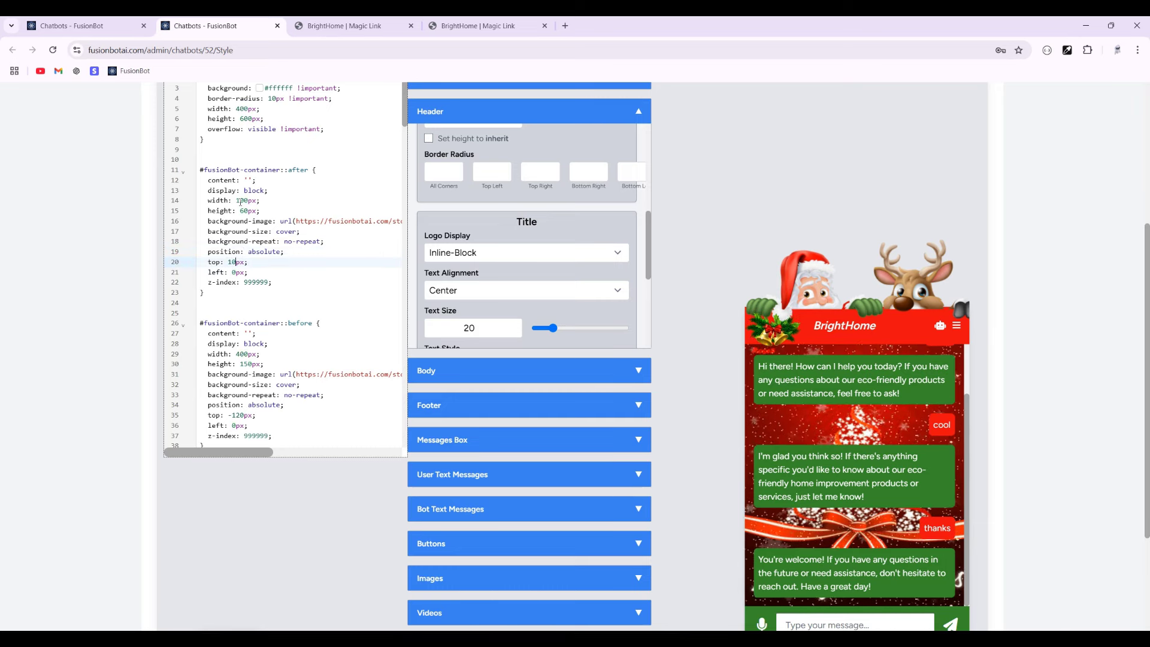
key(shift+Left)
text(4)
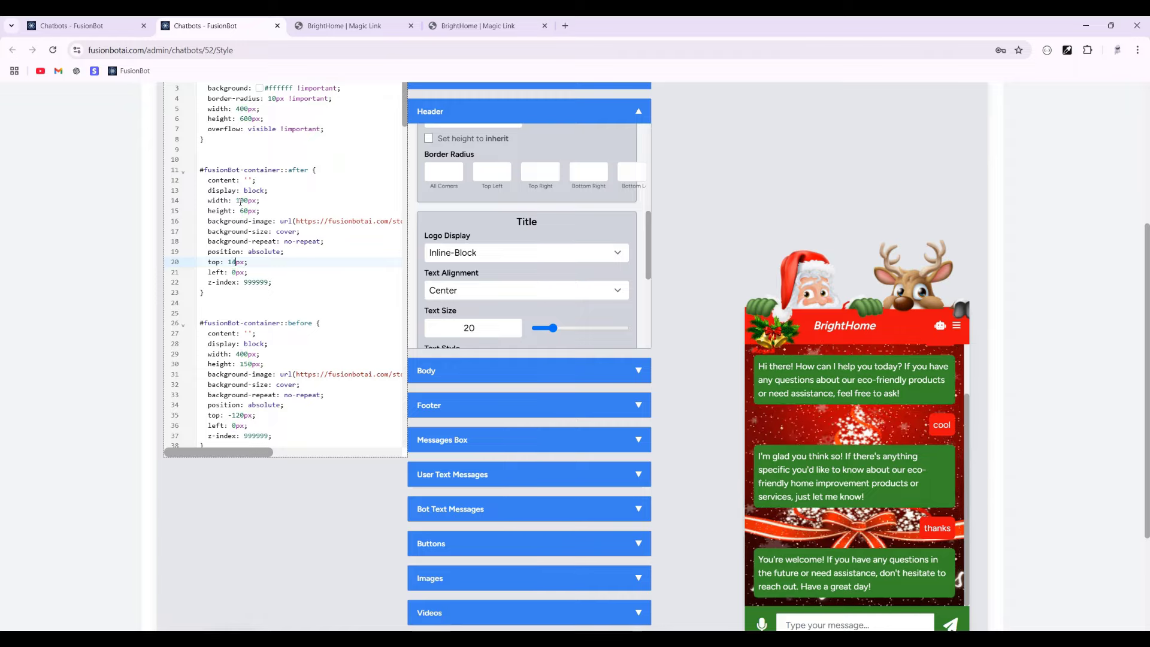
- Save the chatbot's style changes and view the styled chatbot on the BrightHome magic link page
scroll(1083, 341, down, 2)
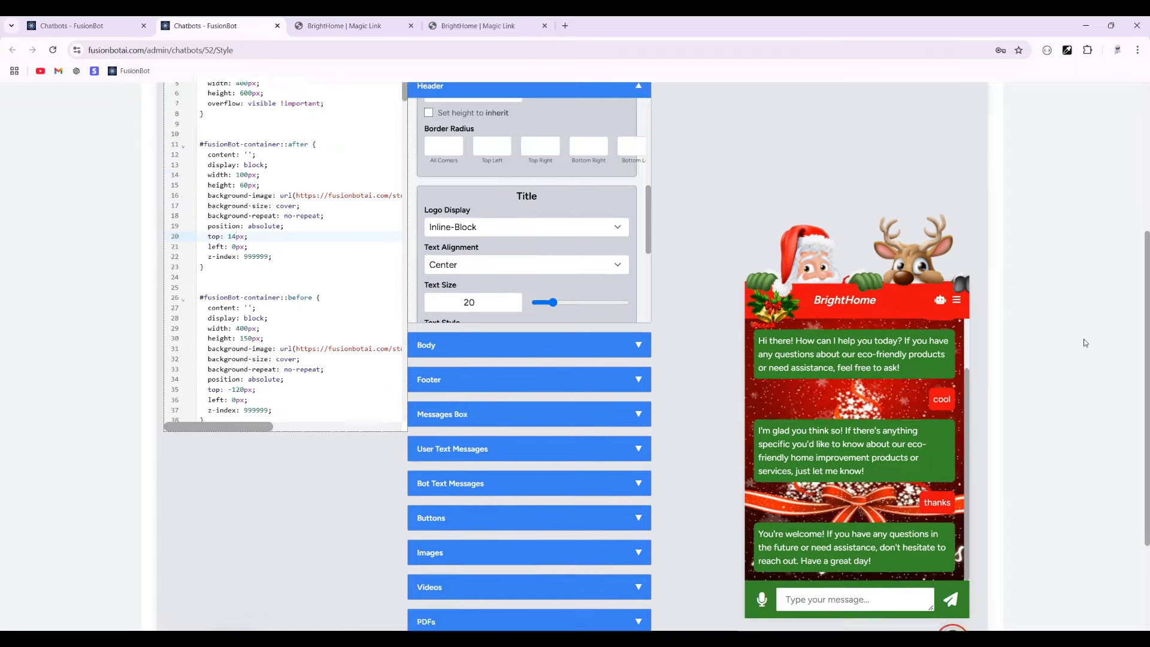
scroll(1083, 341, up, 2)
scroll(239, 240, up, 3)
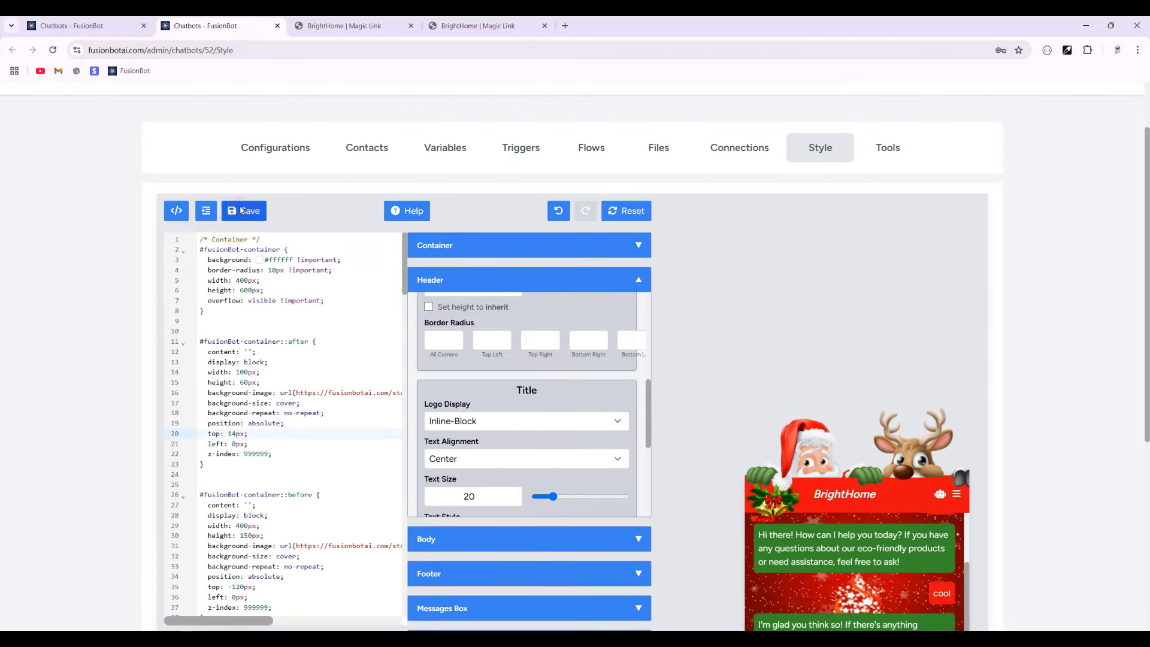
scroll(1052, 406, down, 3)
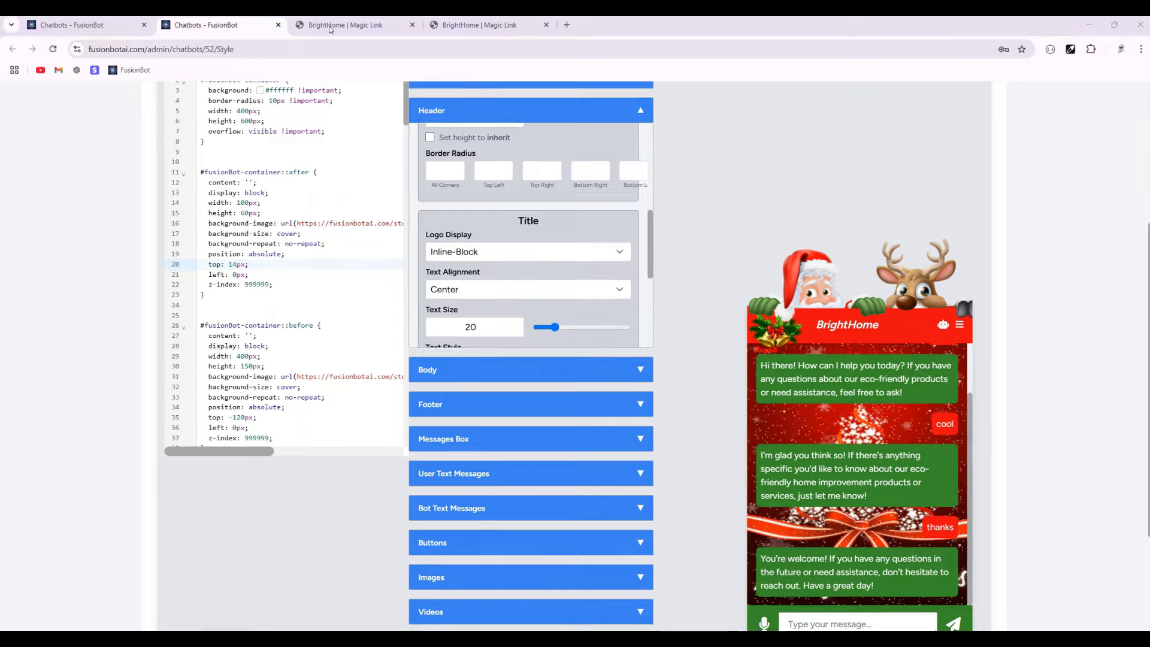
click(332, 26)
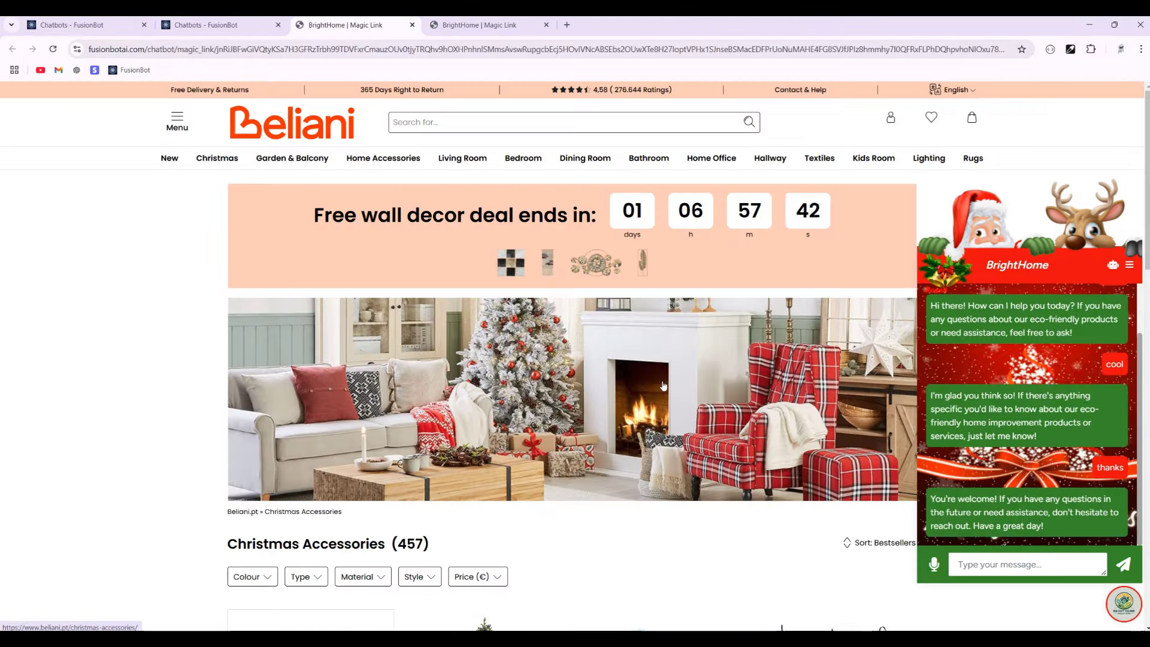
click(663, 387)
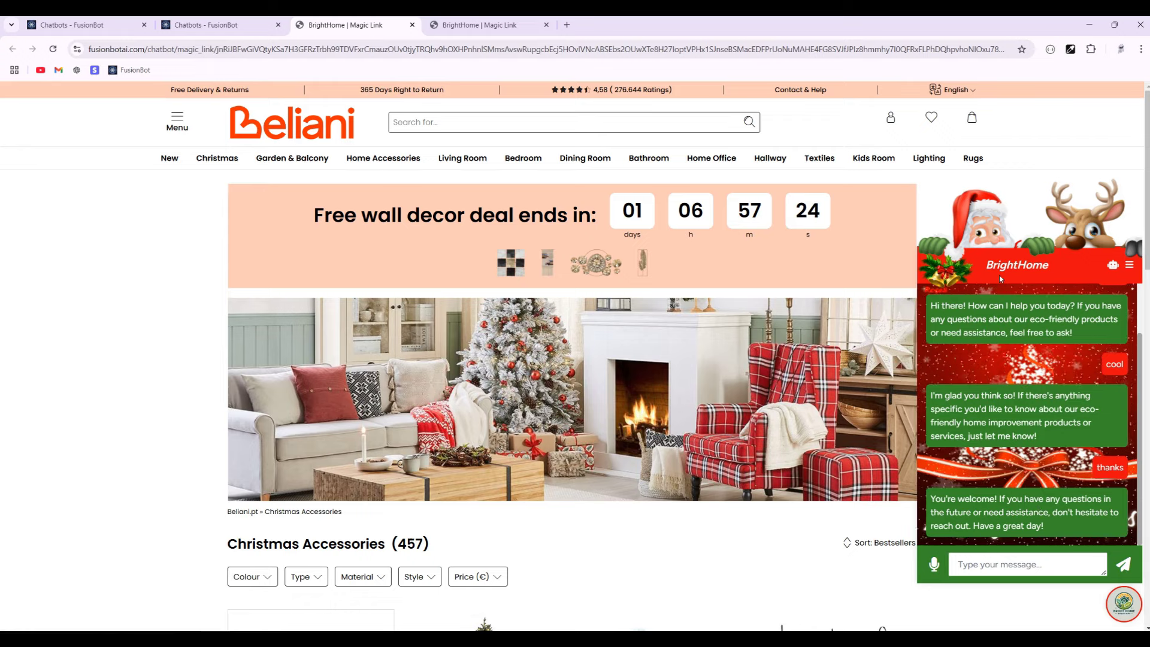
- Go to Canva through a web search for "canvas" and open the recent "Merry Christmas!" design
click(513, 30)
click(488, 46)
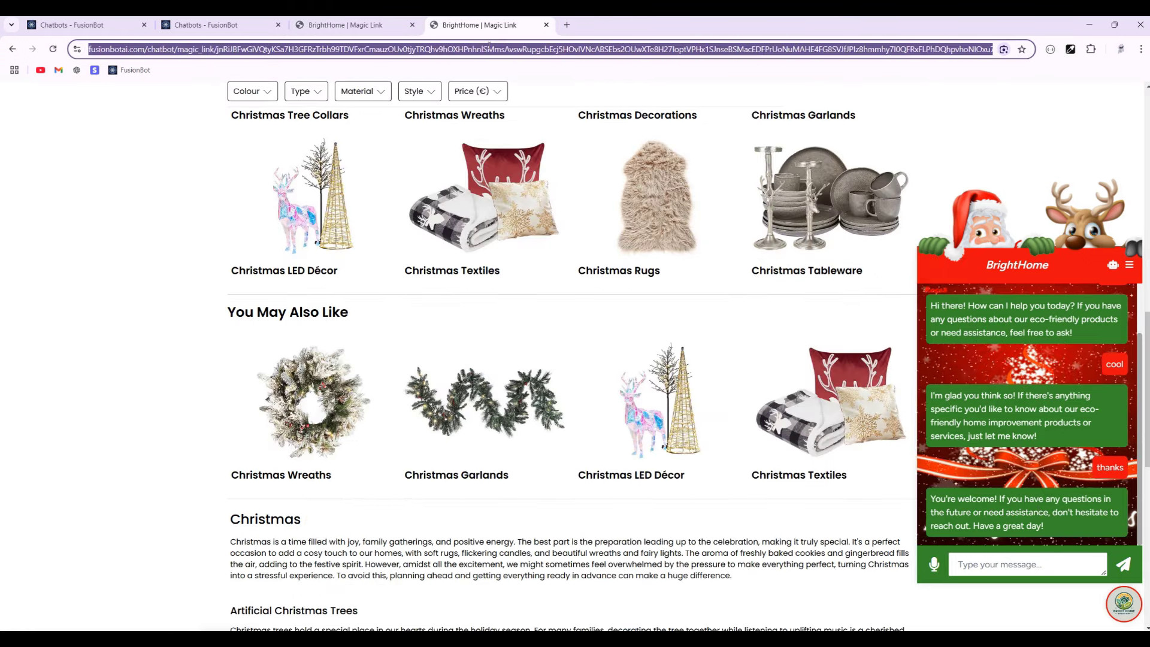
text(canvas)
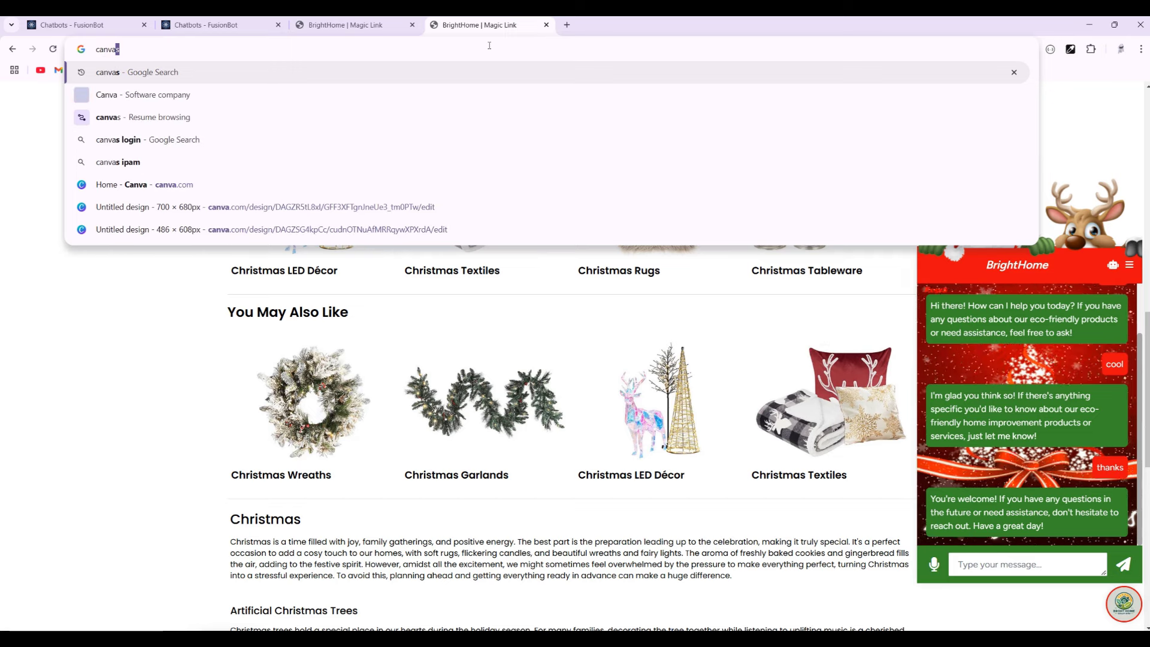
key(Return)
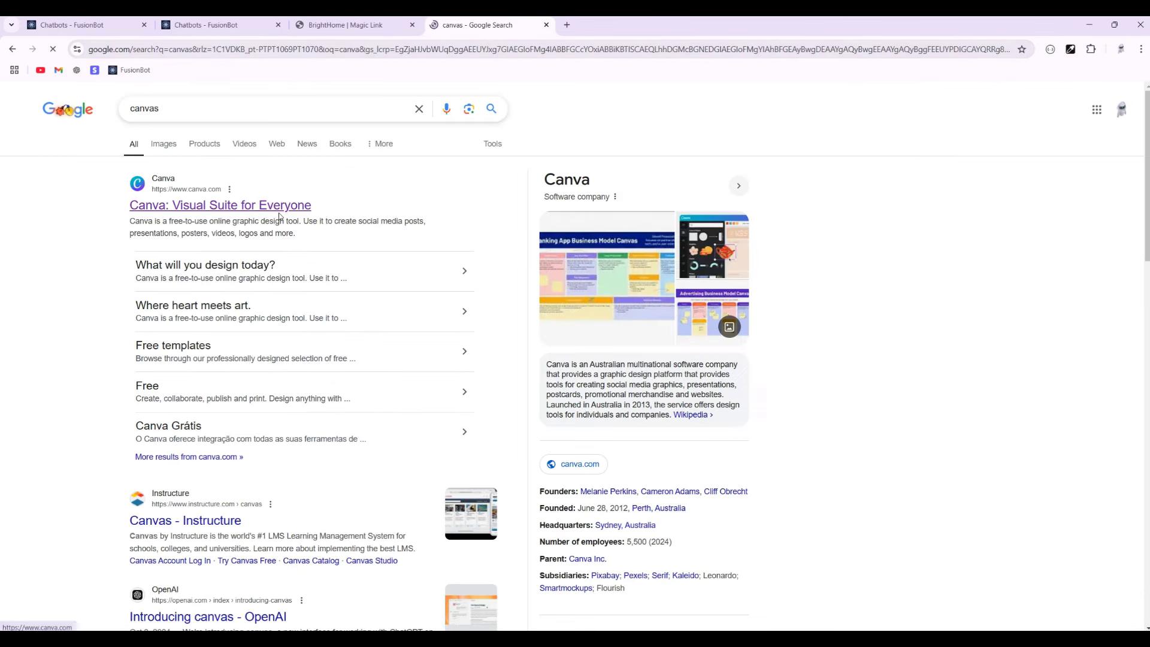
click(279, 206)
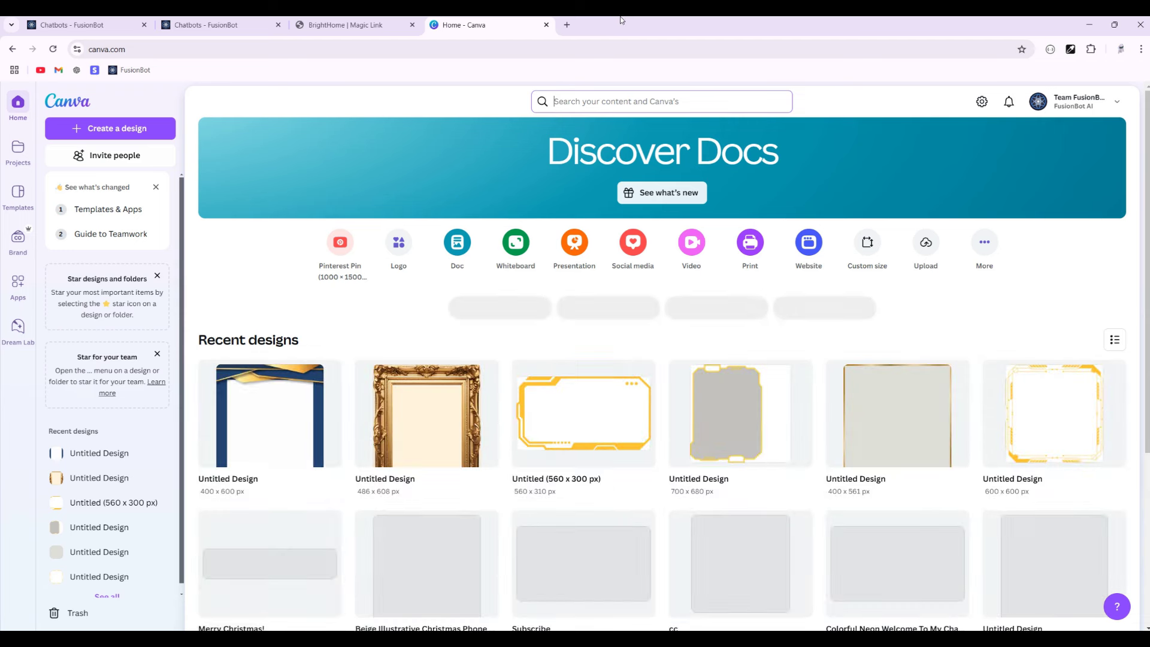
scroll(253, 434, down, 2)
click(252, 434)
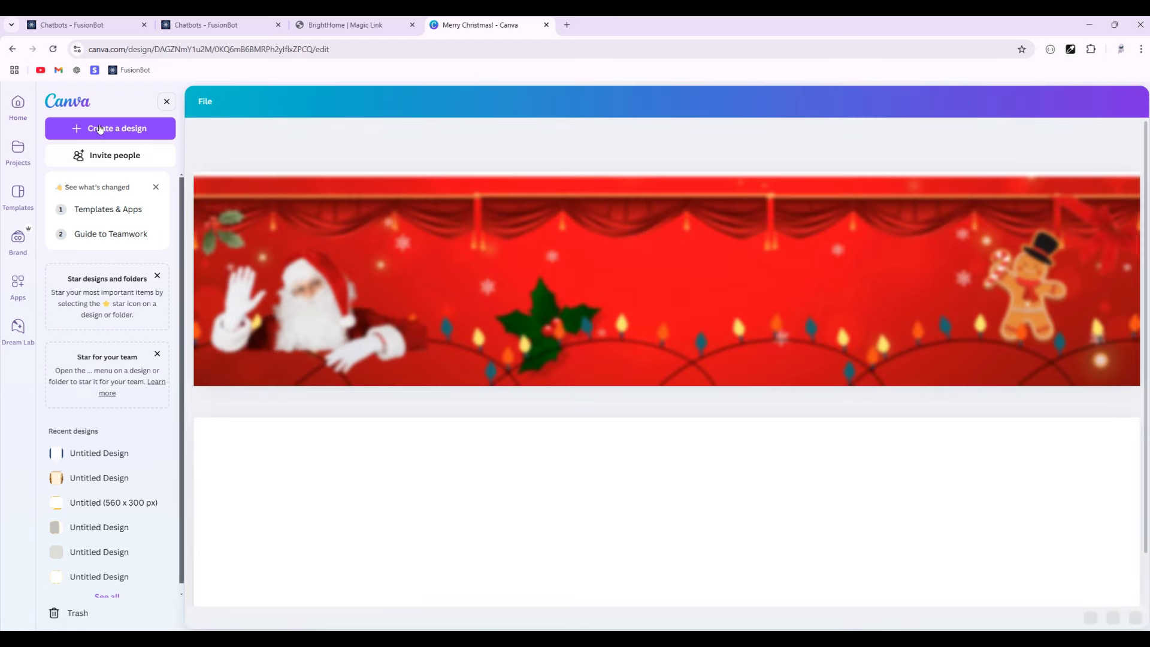
- Switch to the FusionBot style editor and examine the chatbot container's width and height settings
click(117, 27)
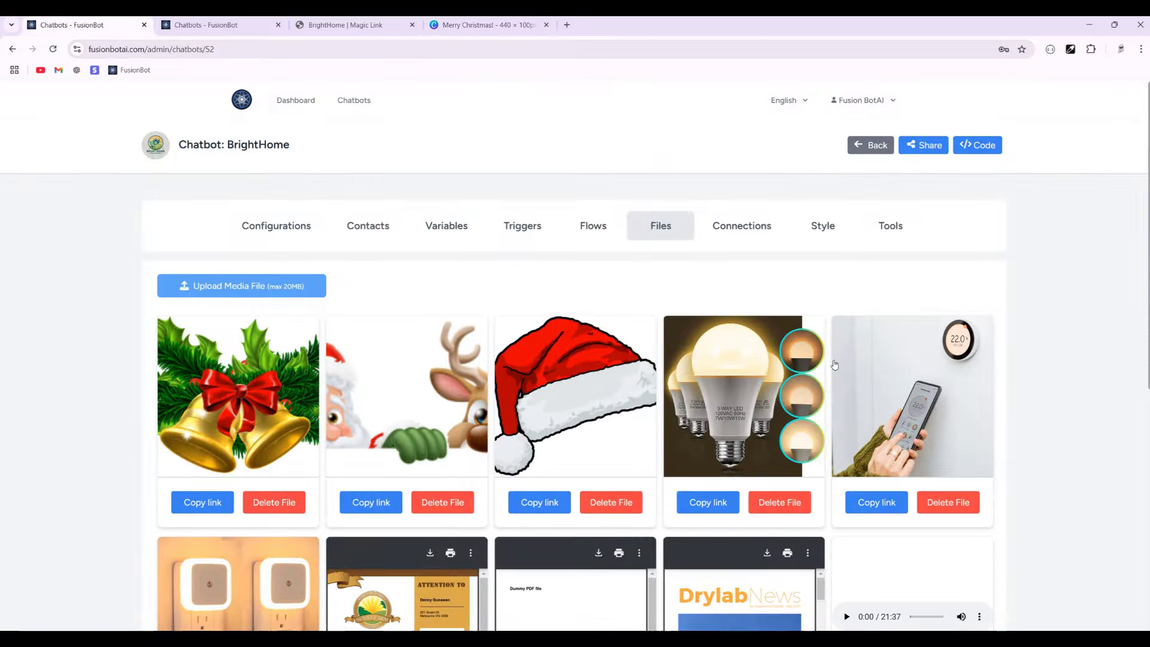
click(242, 27)
scroll(544, 209, up, 5)
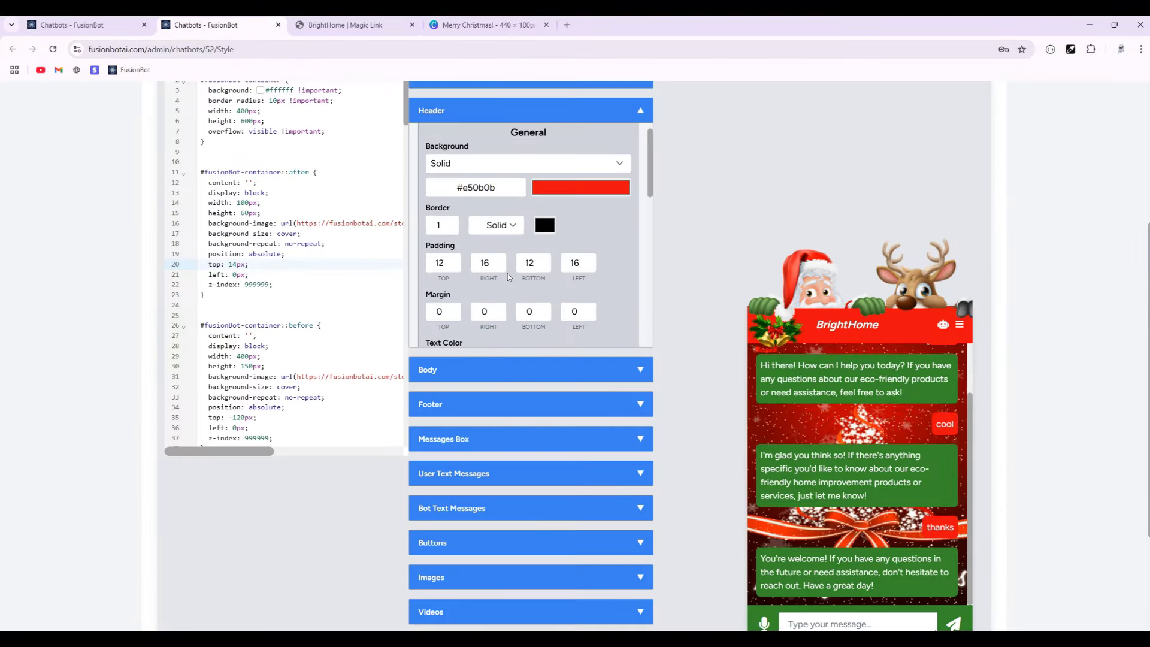
scroll(542, 211, up, 2)
click(487, 195)
double_click(470, 249)
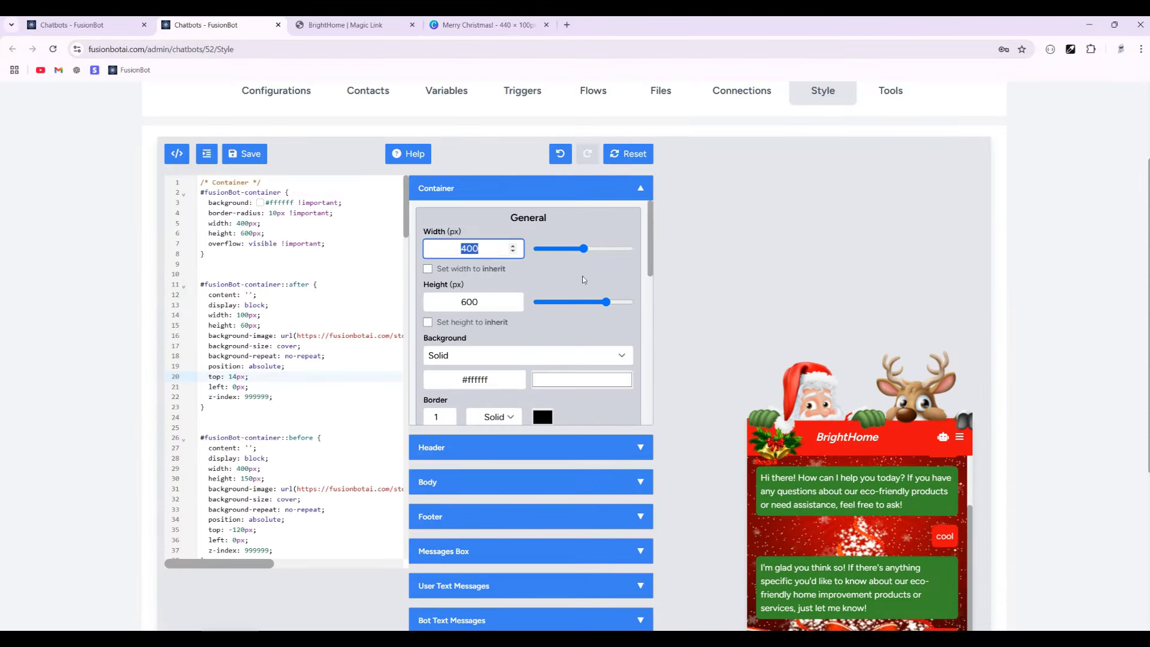
scroll(707, 335, down, 5)
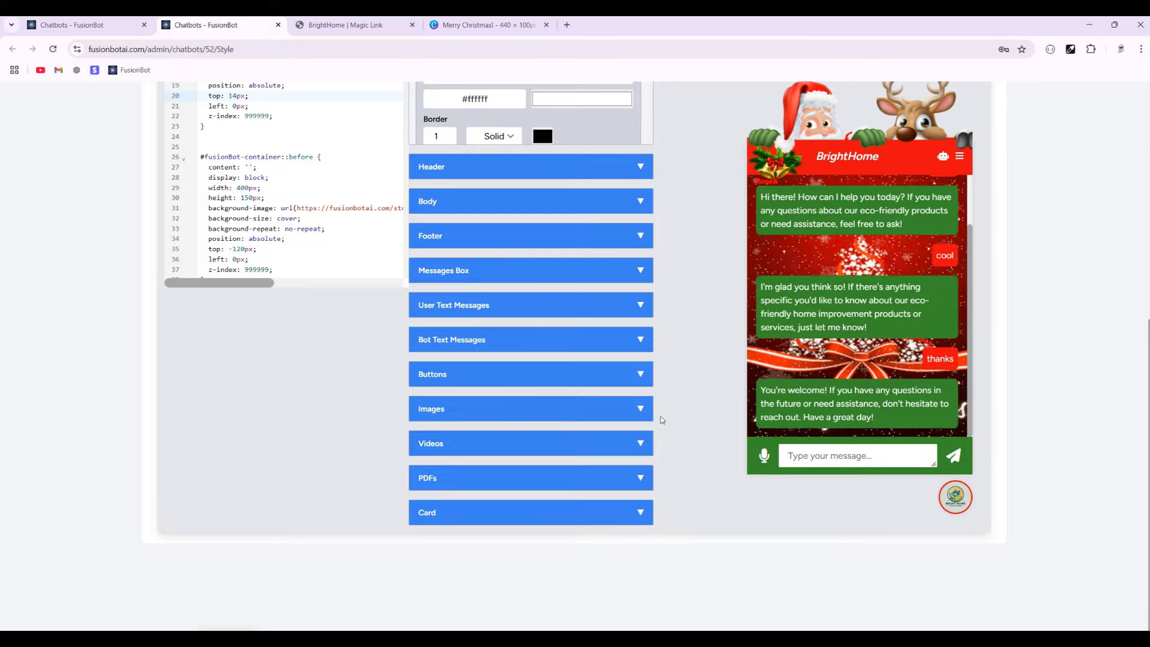
- Delete the entire #fusionBot-container::after rule from the custom CSS to remove the bells image
scroll(830, 193, up, 2)
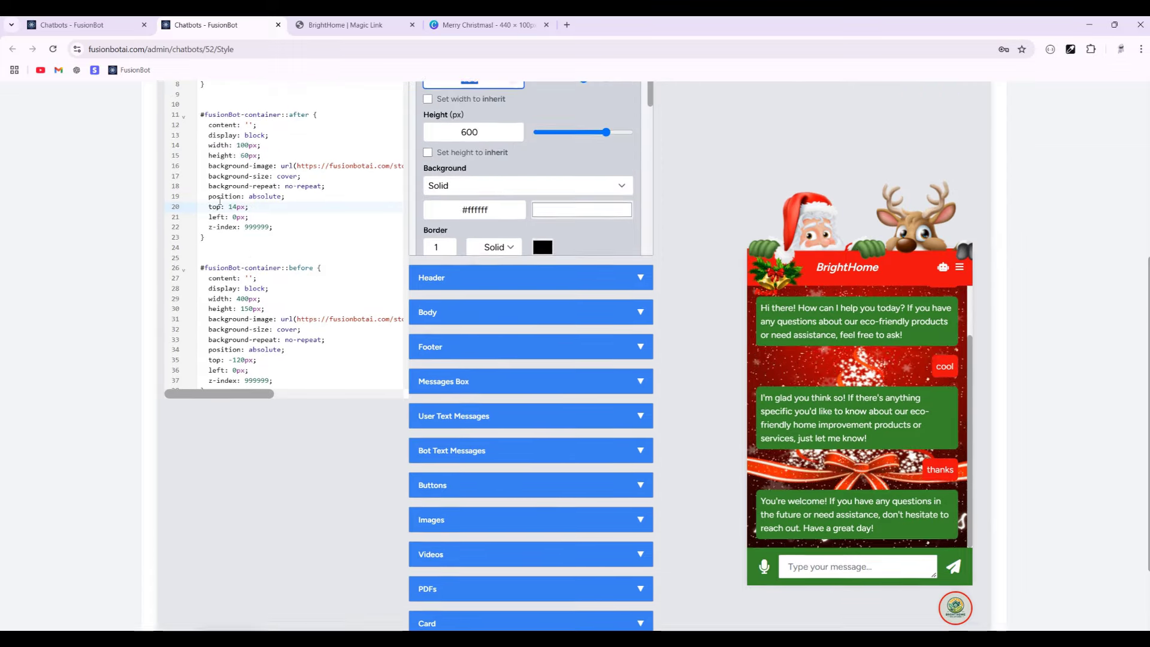
drag(202, 239, 224, 105)
key(BackSpace)
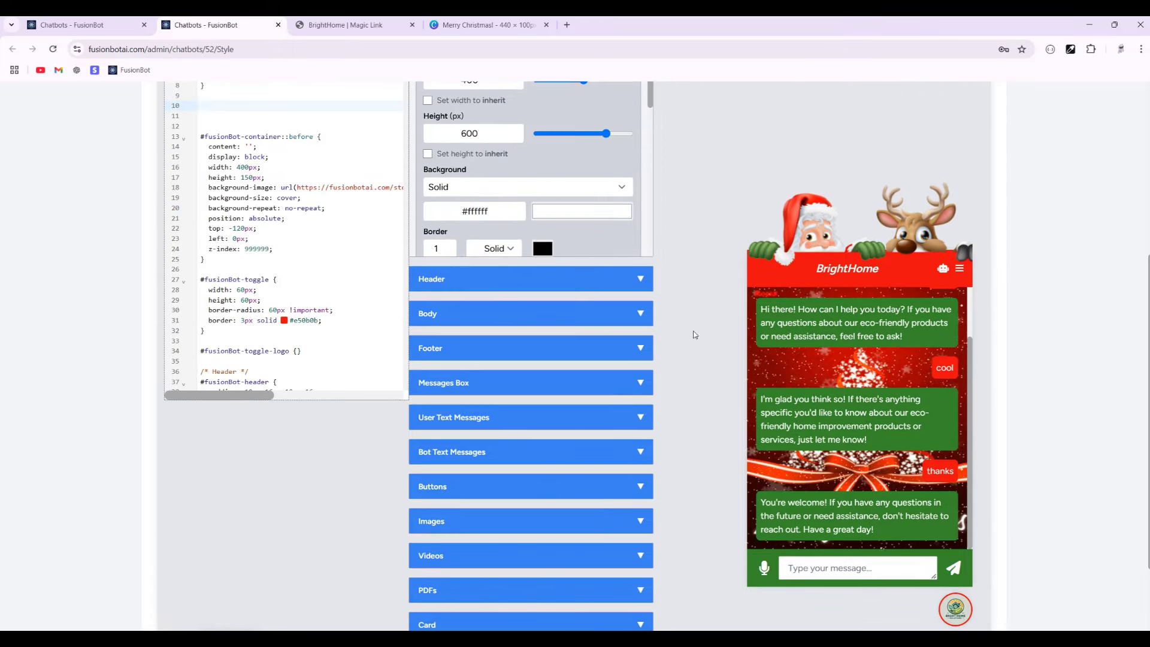
- Look up the chatbot header's height, and create a custom-size 400 × 66 px design in Canva
click(500, 279)
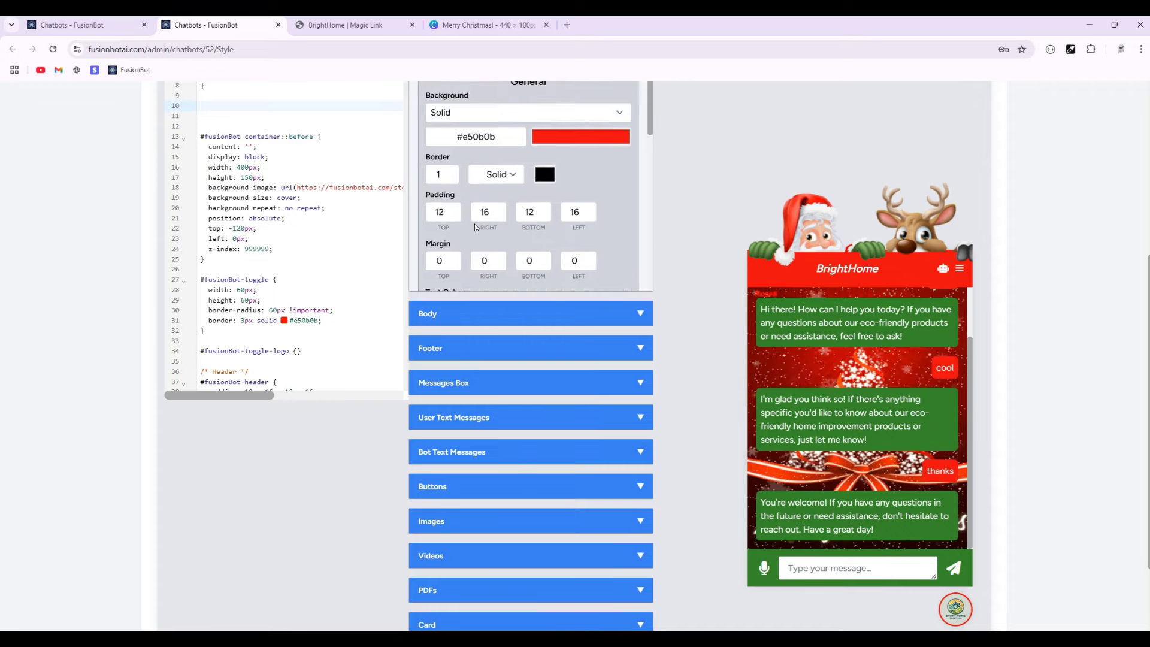
scroll(474, 224, down, 2)
click(488, 24)
click(132, 128)
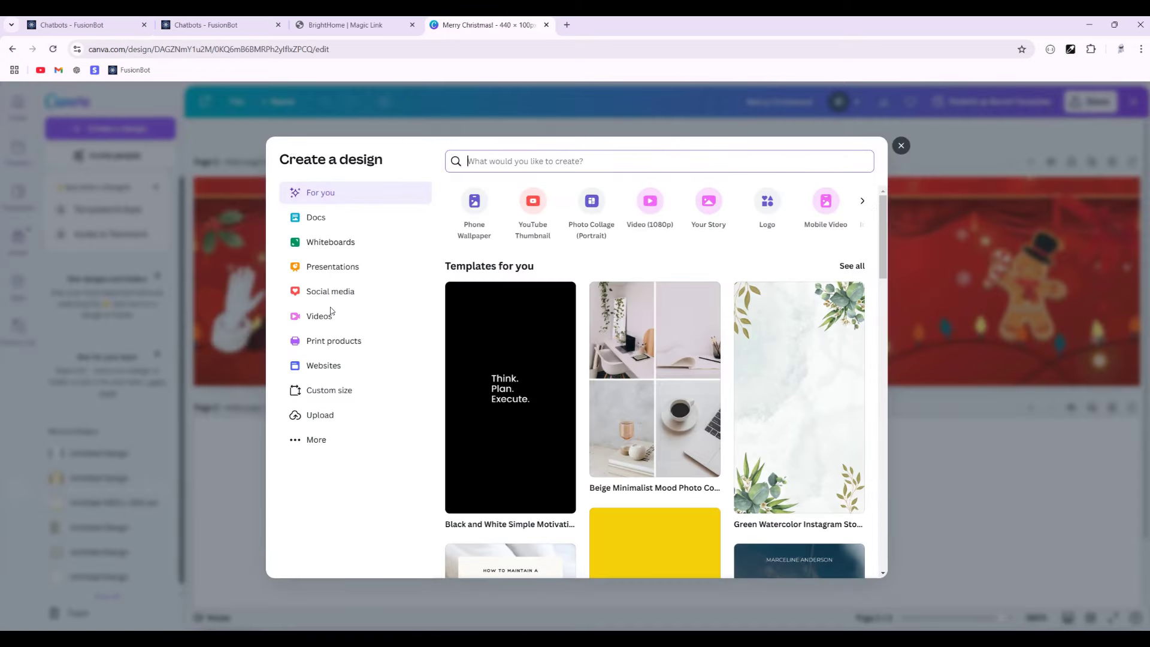
click(901, 146)
click(156, 133)
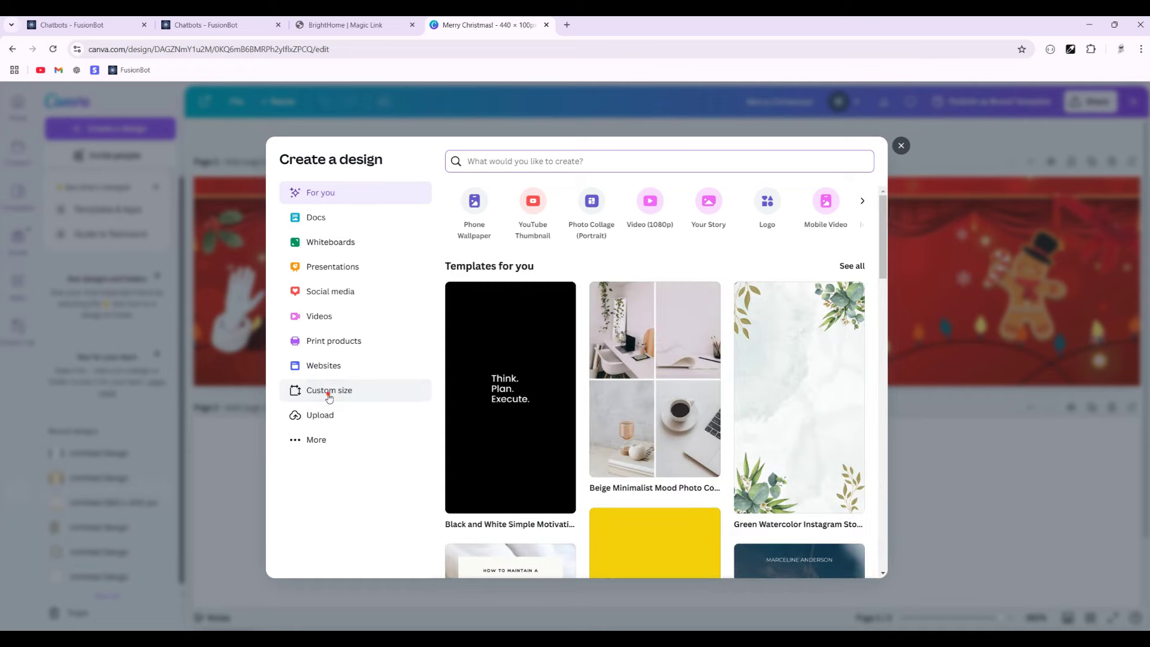
click(328, 390)
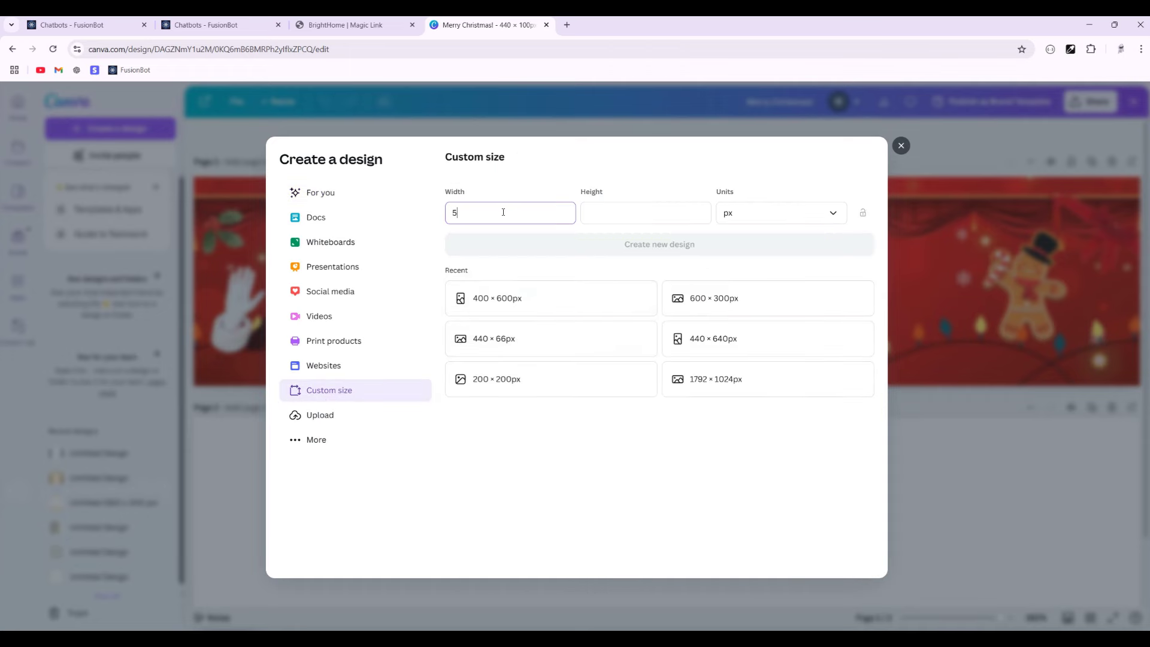
text(66)
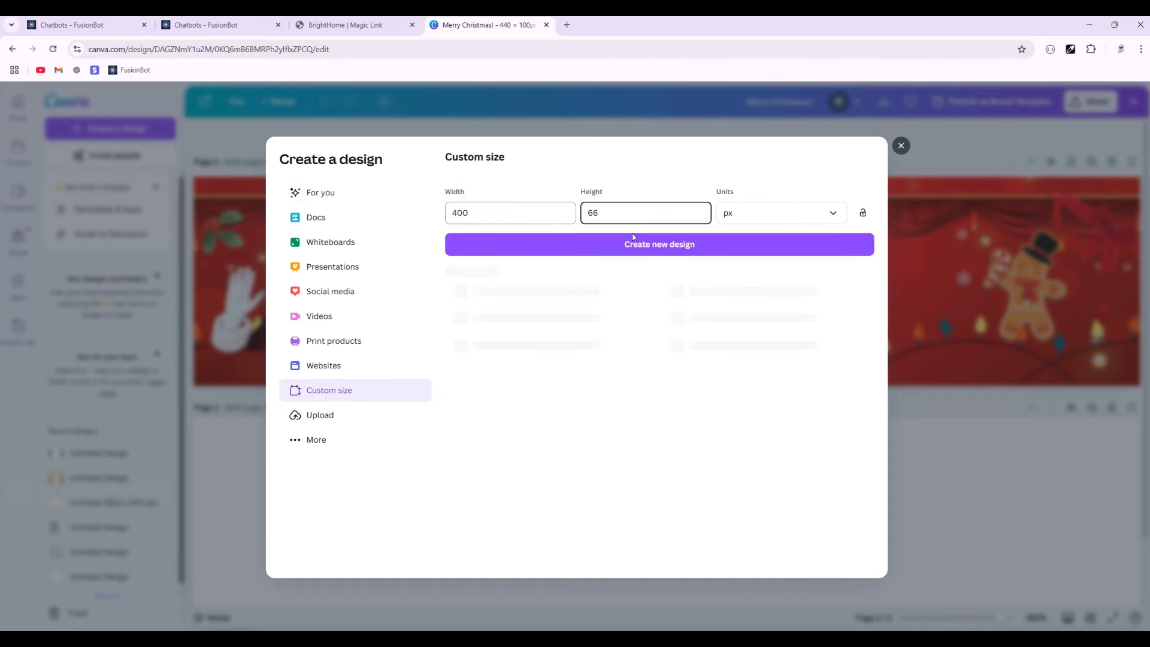
click(651, 247)
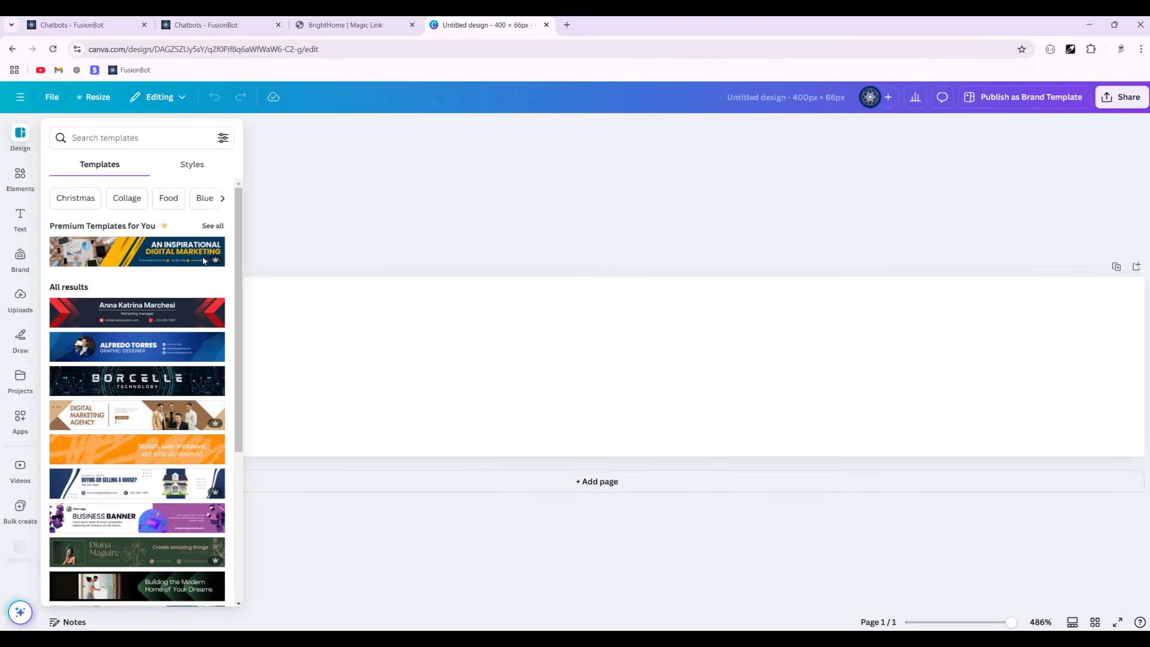
- Find Christmas border templates and apply the red "Let's make this season bright!" banner to the blank design
click(80, 198)
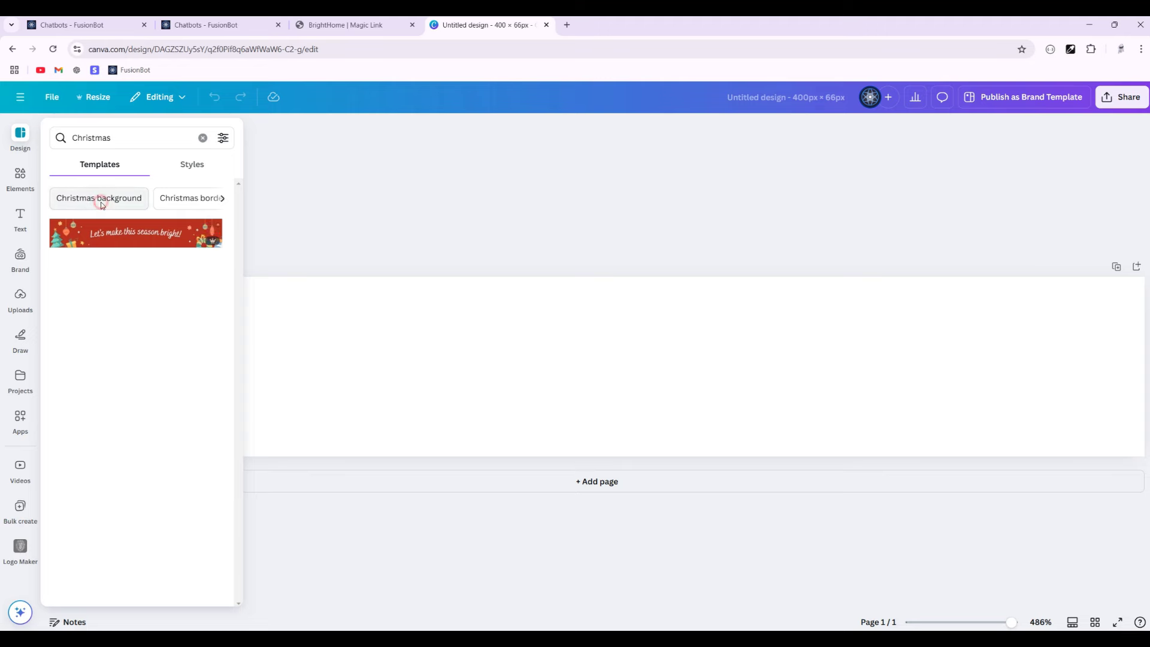
click(101, 202)
click(102, 378)
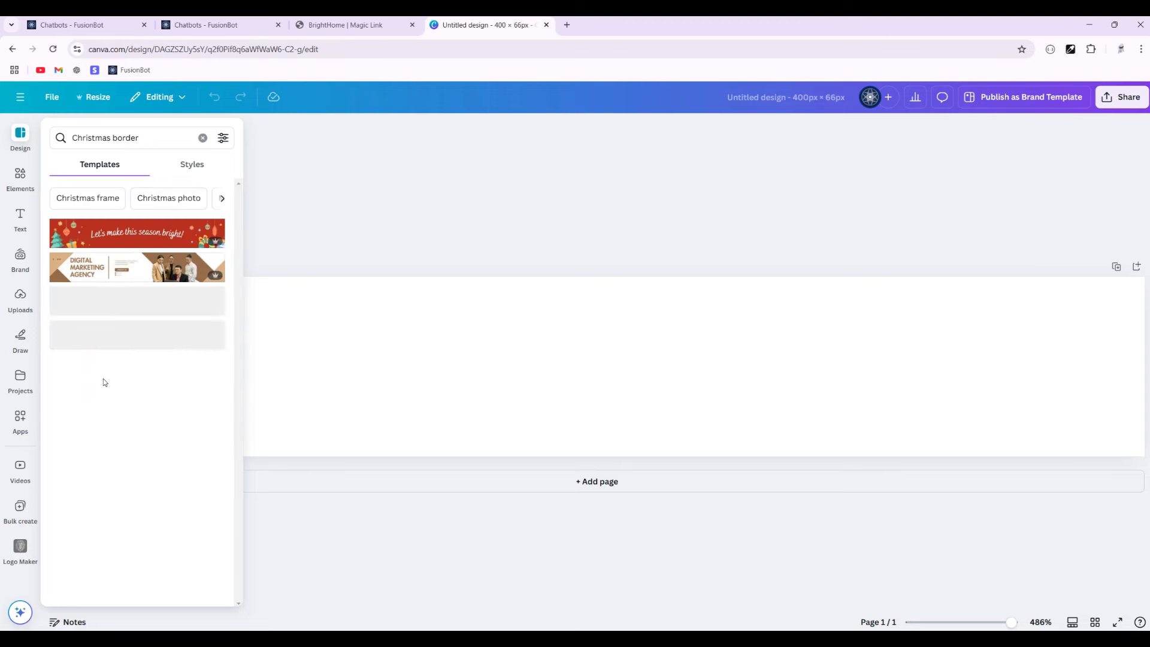
click(128, 236)
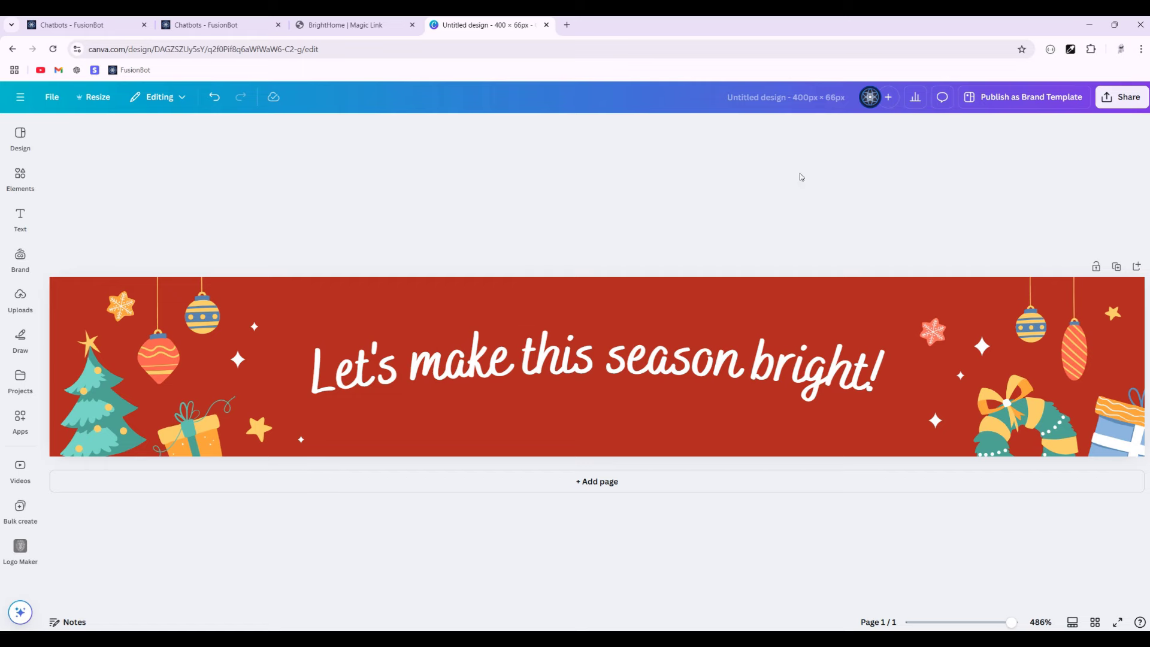
- Download the Christmas banner as a PNG at 400 × 66 px
click(1122, 103)
click(951, 333)
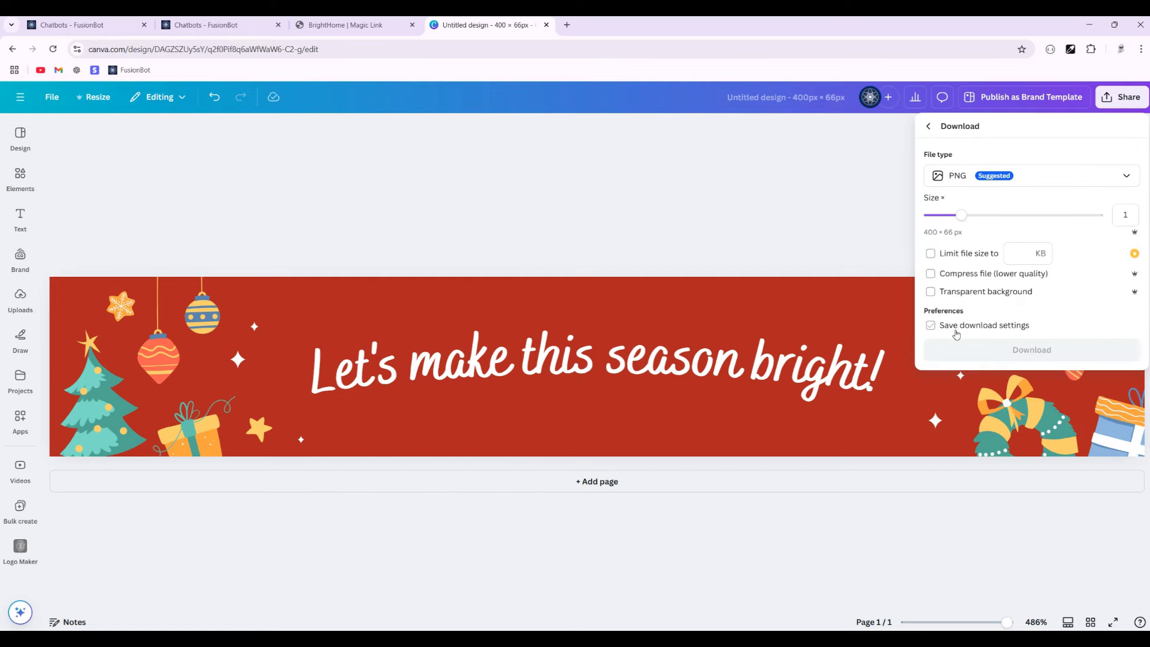
click(1029, 350)
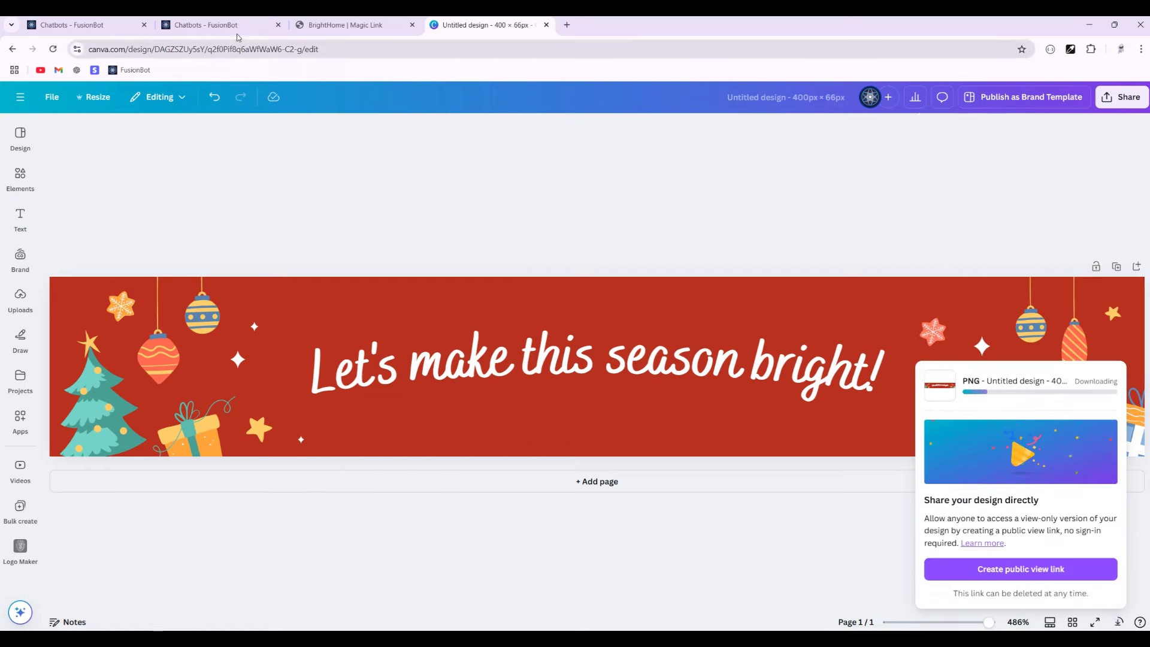
- Return to the FusionBot style editor and change the header's background type from Solid to Image
click(217, 25)
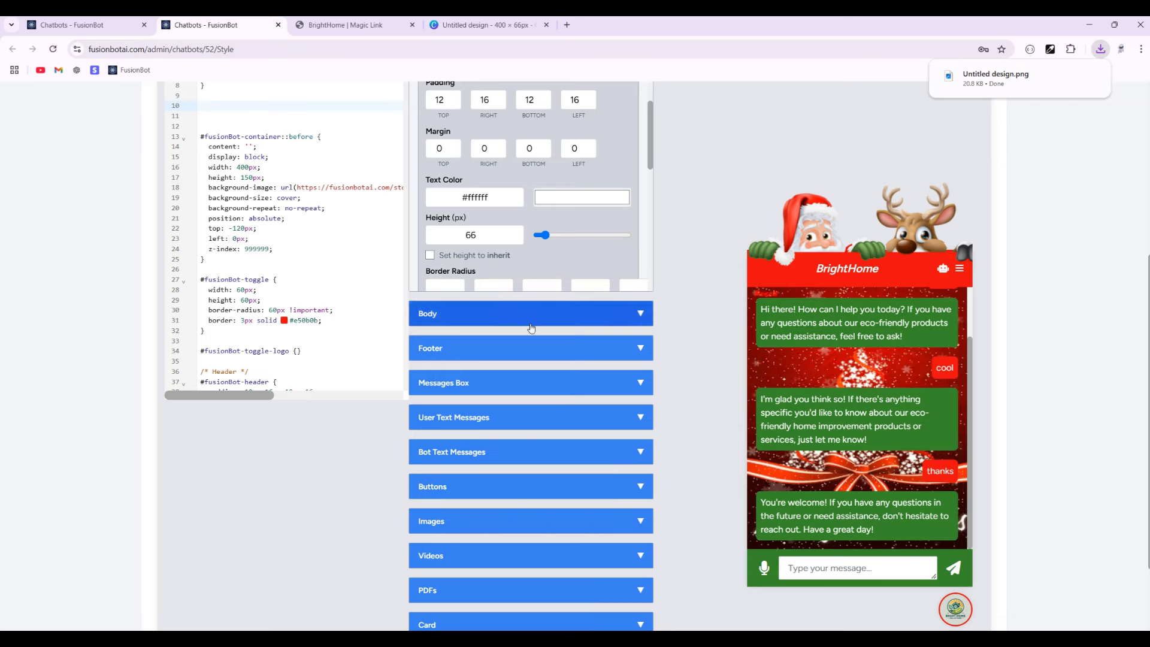
scroll(527, 335, up, 3)
scroll(530, 325, up, 2)
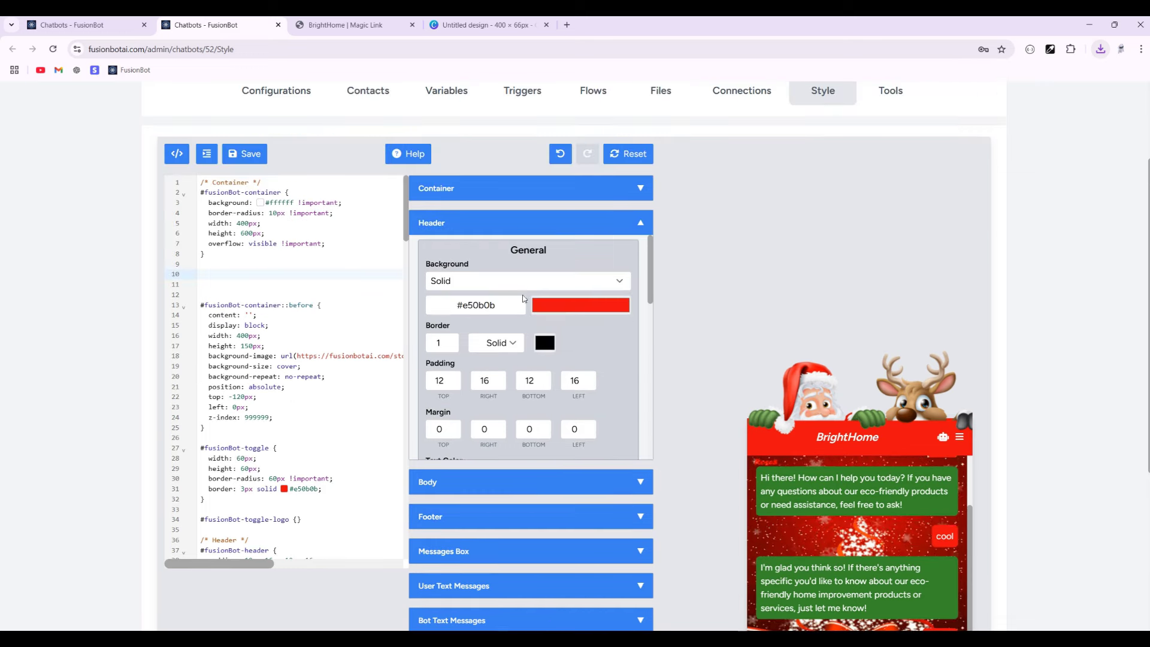
click(515, 280)
click(515, 280)
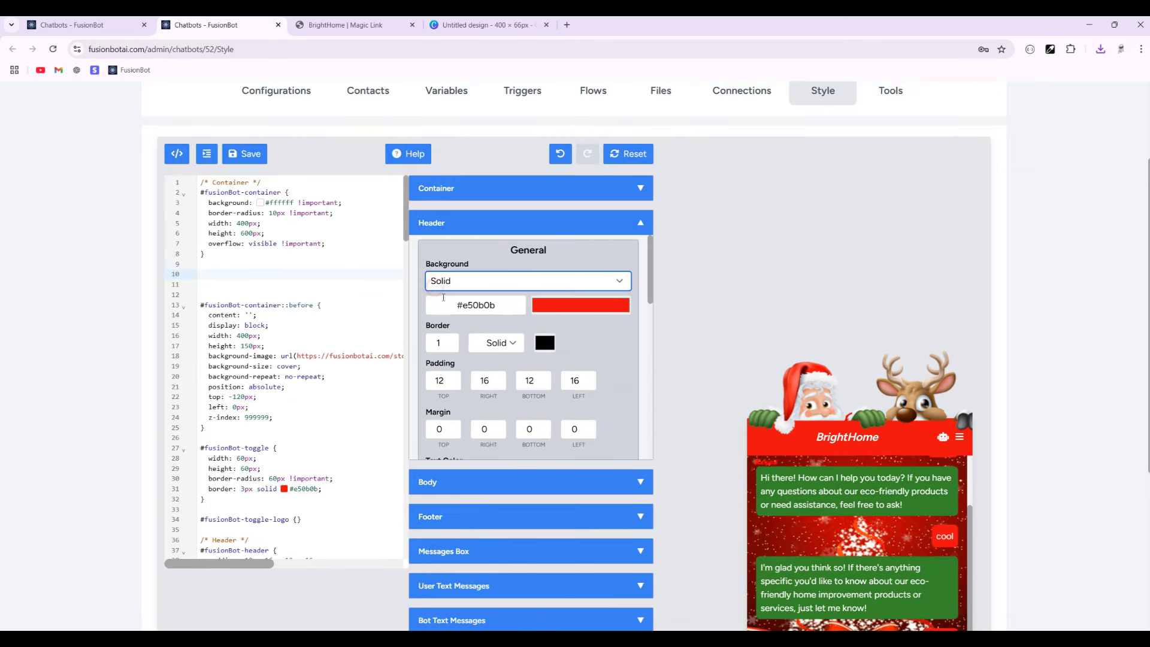
click(458, 282)
click(449, 329)
- Upload the downloaded banner image to the BrightHome chatbot's media files and copy its link
click(90, 25)
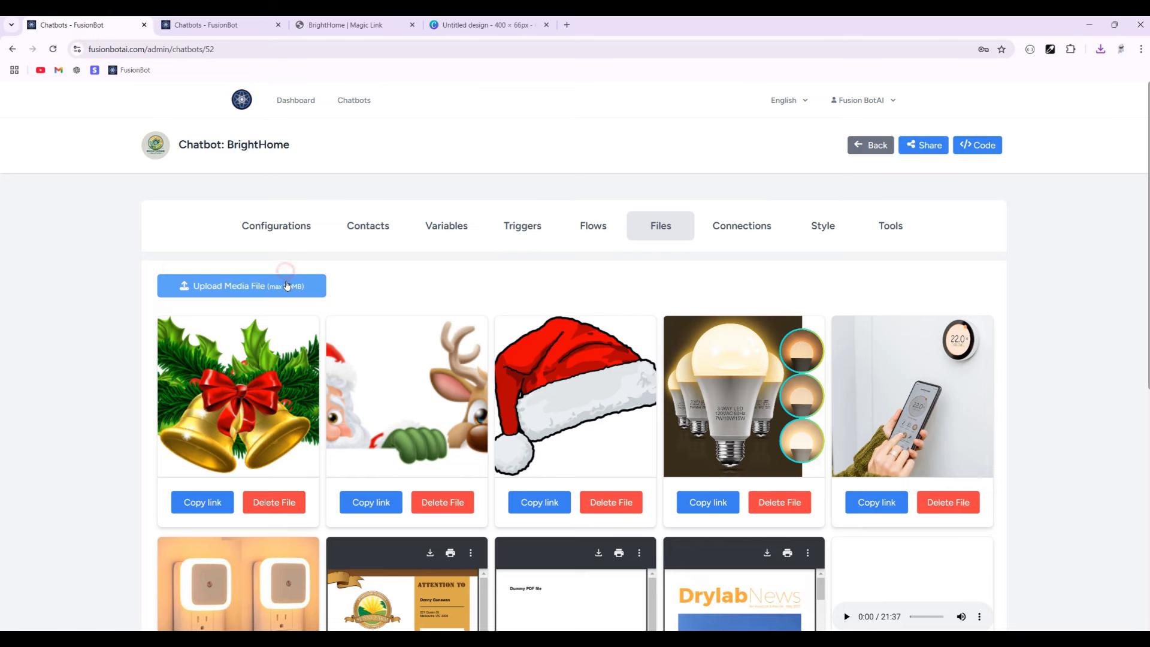
click(287, 285)
double_click(403, 375)
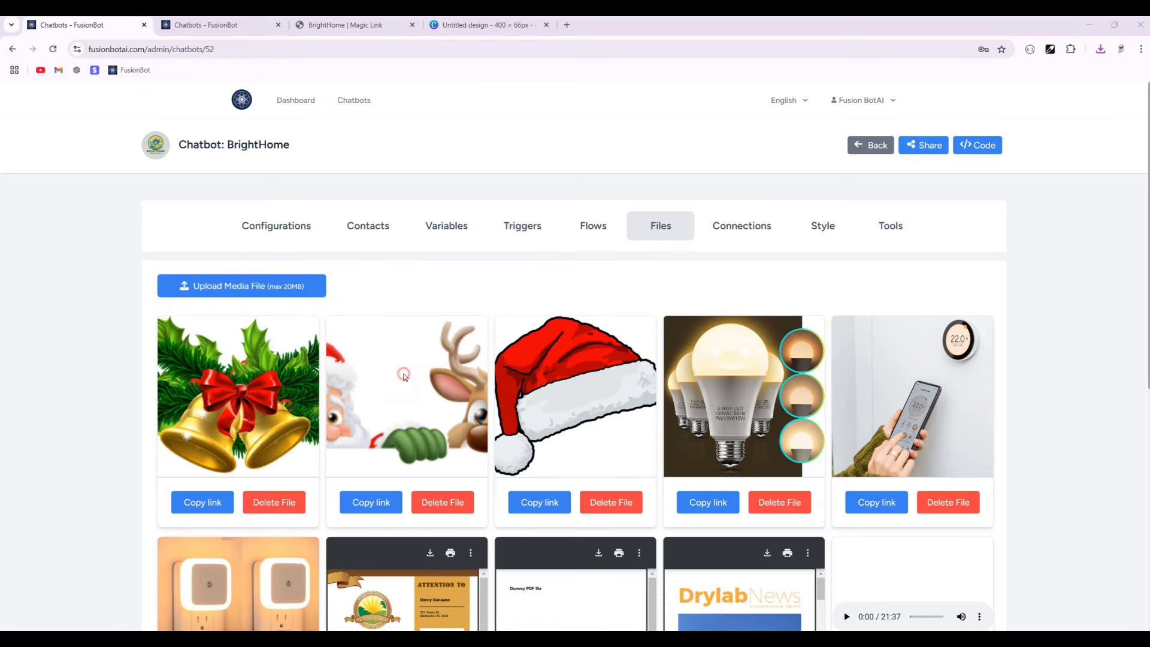
click(194, 506)
- Use the copied banner link as the header's background image in the style editor
click(239, 25)
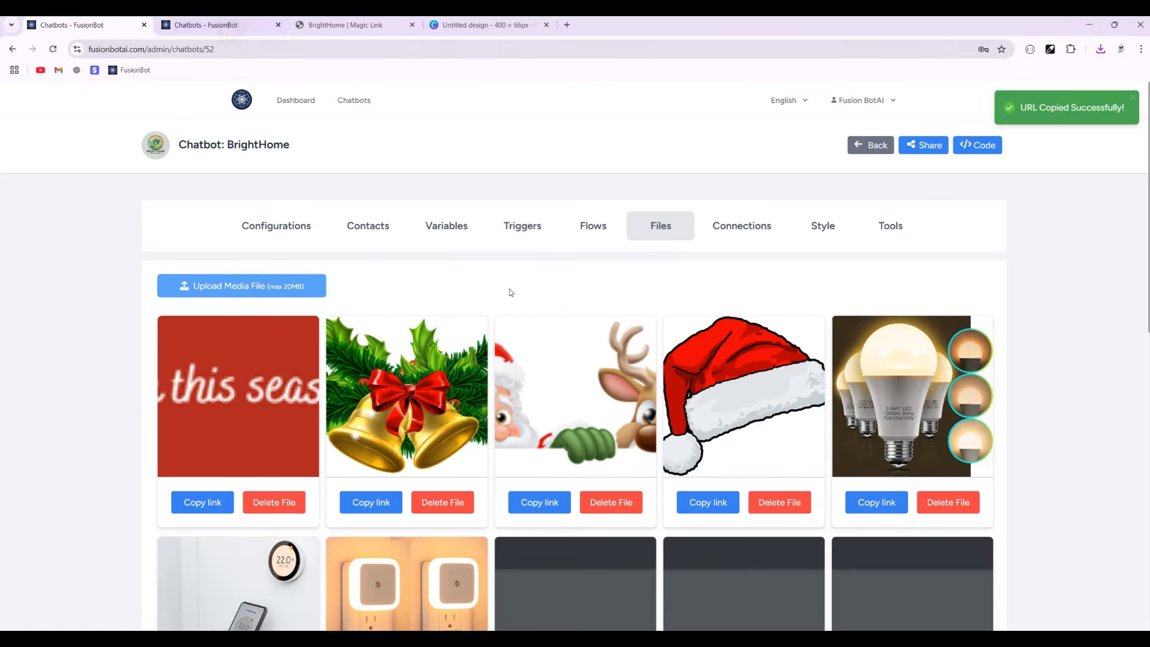
click(512, 310)
right_click(512, 311)
click(570, 428)
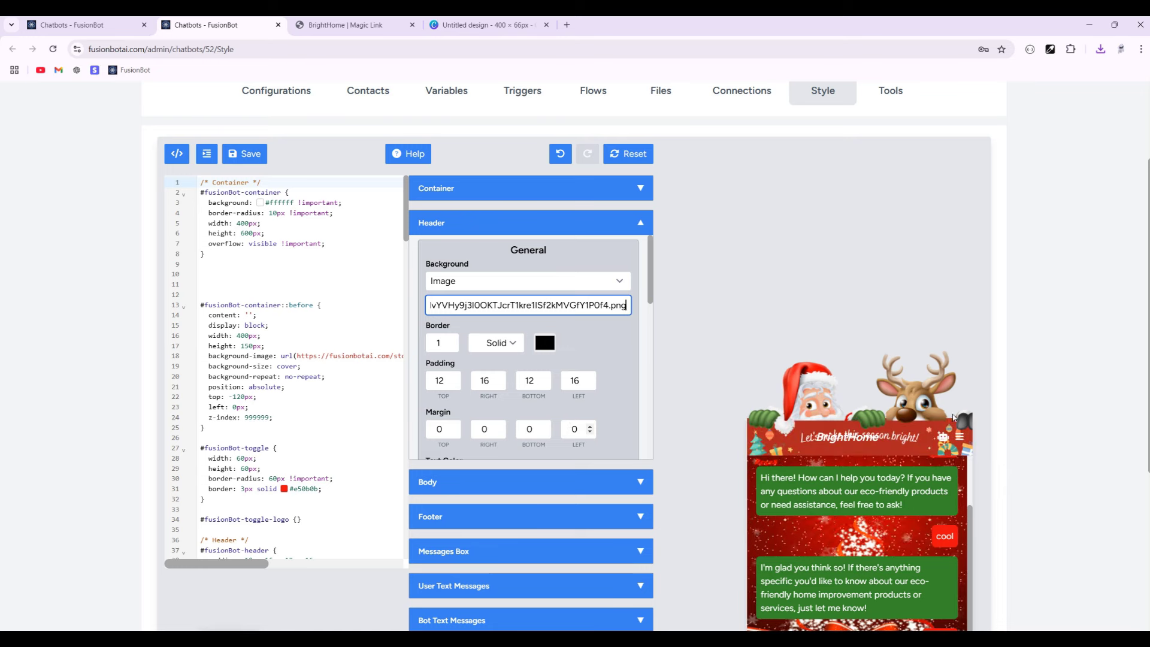
- Set the header title's text size to 16
scroll(498, 428, down, 5)
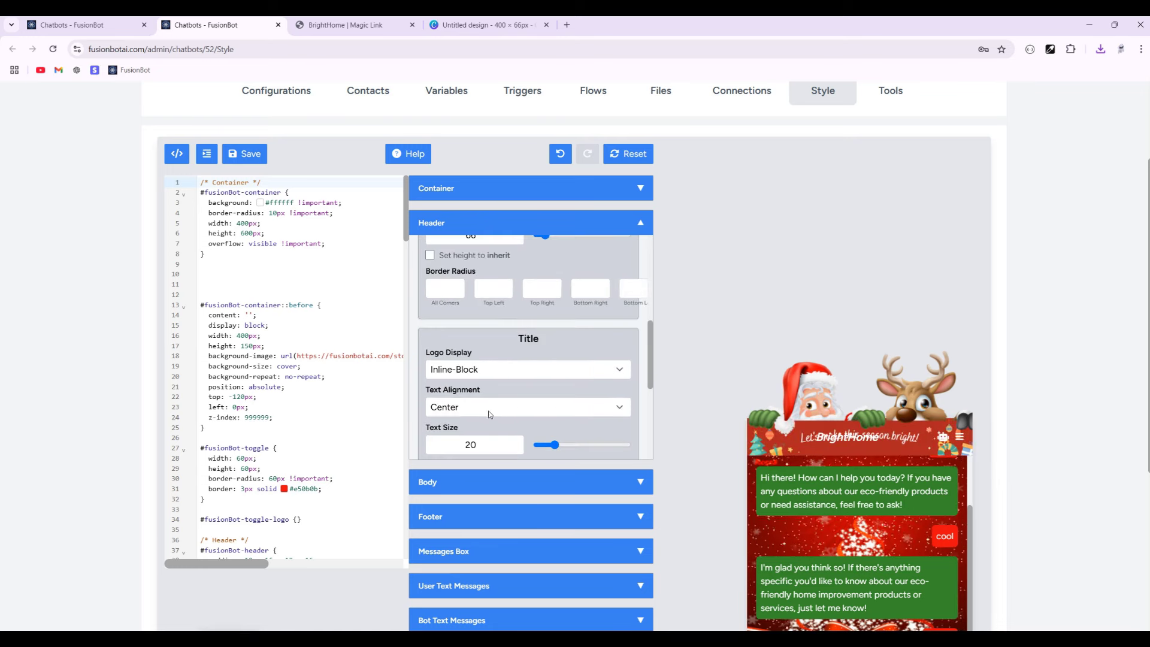
scroll(488, 409, up, 2)
scroll(487, 408, down, 4)
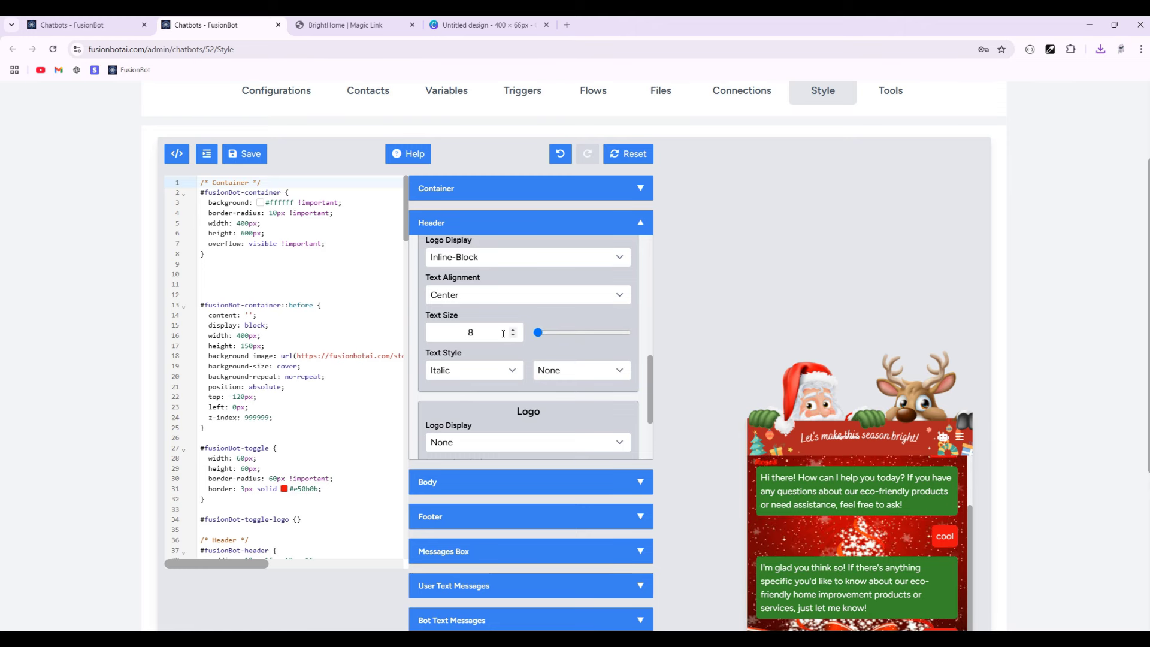
scroll(303, 310, down, 10)
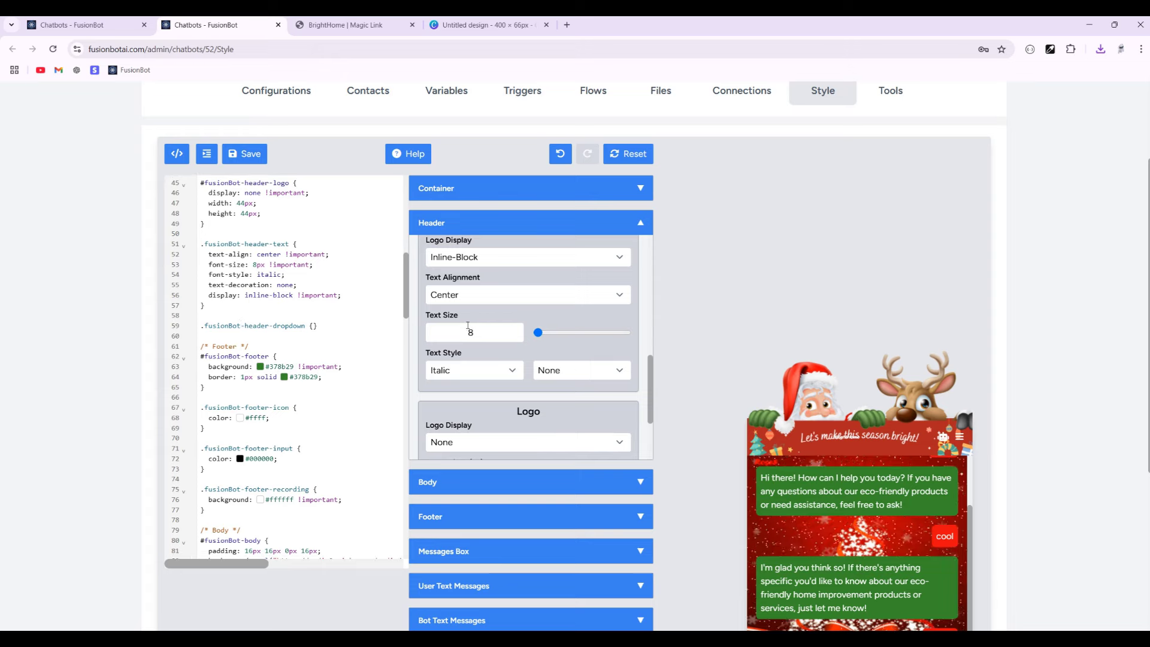
text(16)
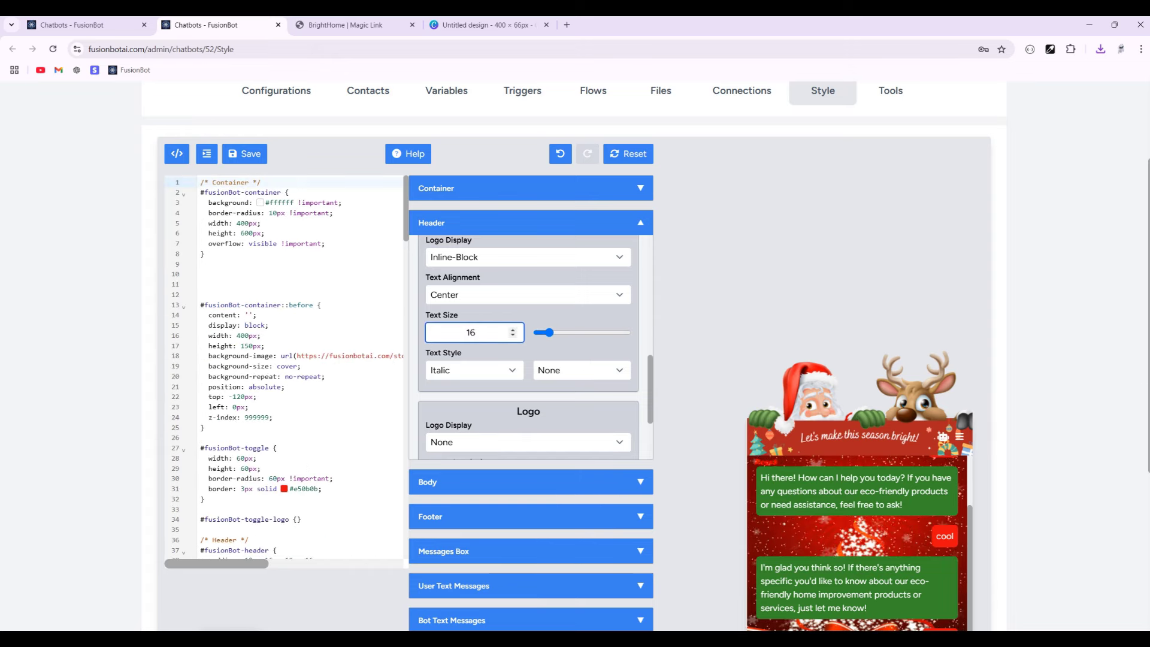
- Save the chatbot's style changes and reload the BrightHome magic link page to view the banner header
scroll(1078, 383, down, 3)
scroll(1078, 387, up, 5)
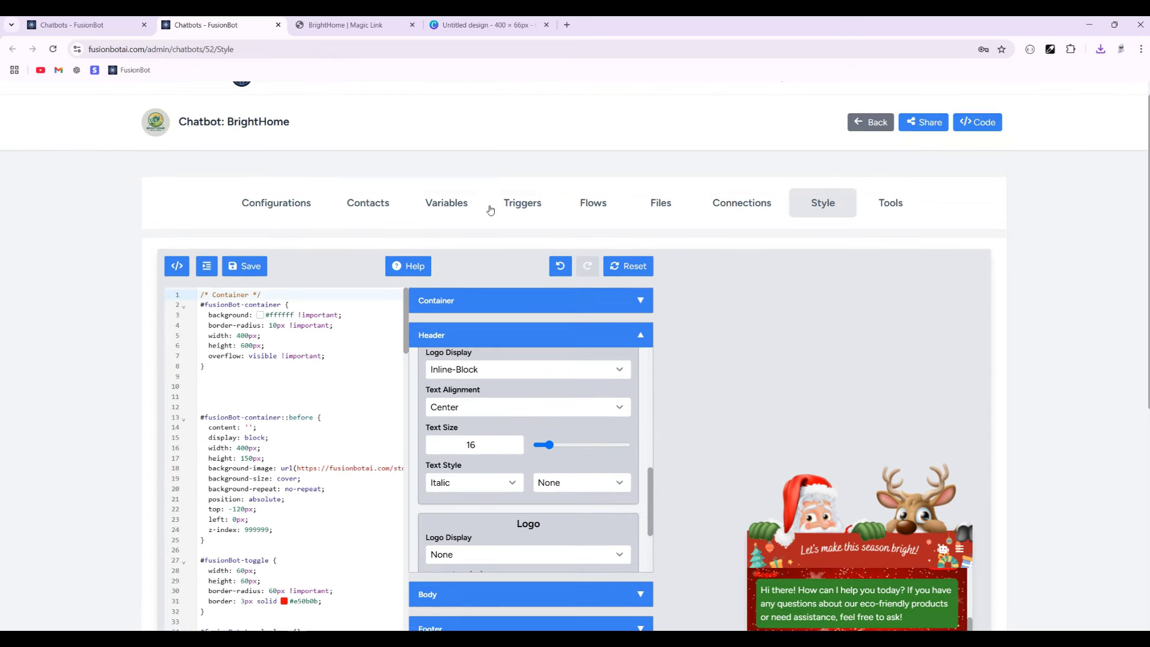
click(251, 267)
click(345, 24)
click(53, 49)
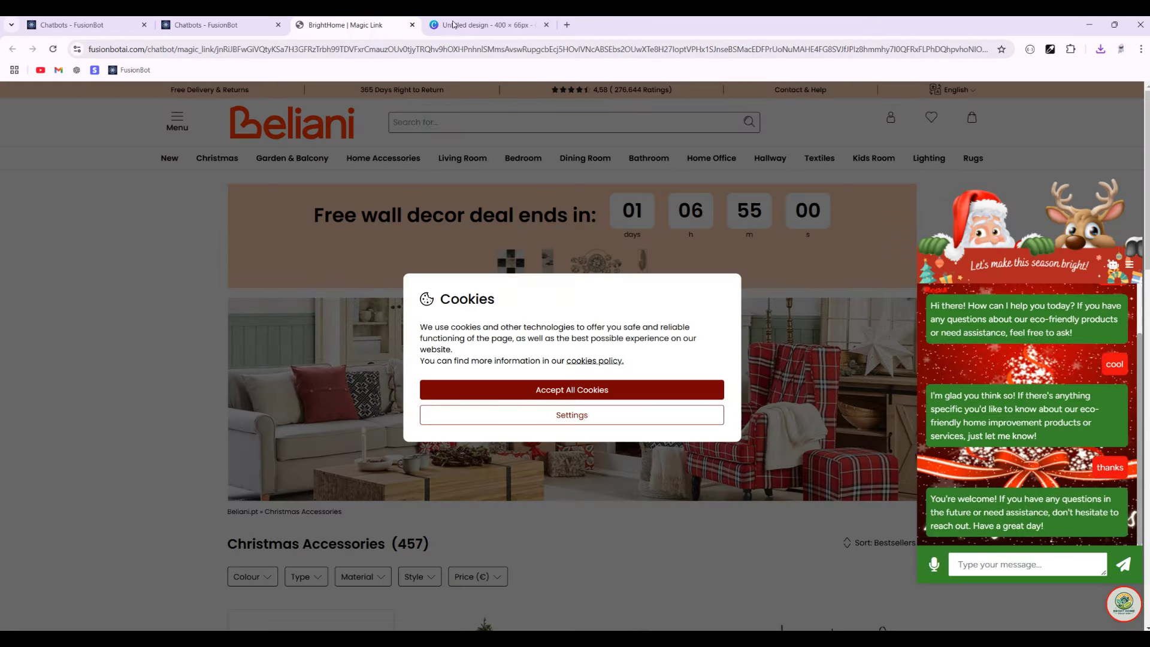
- Return to the Canva banner design and search its templates for "Christmas" and "Merry christmas"
click(487, 25)
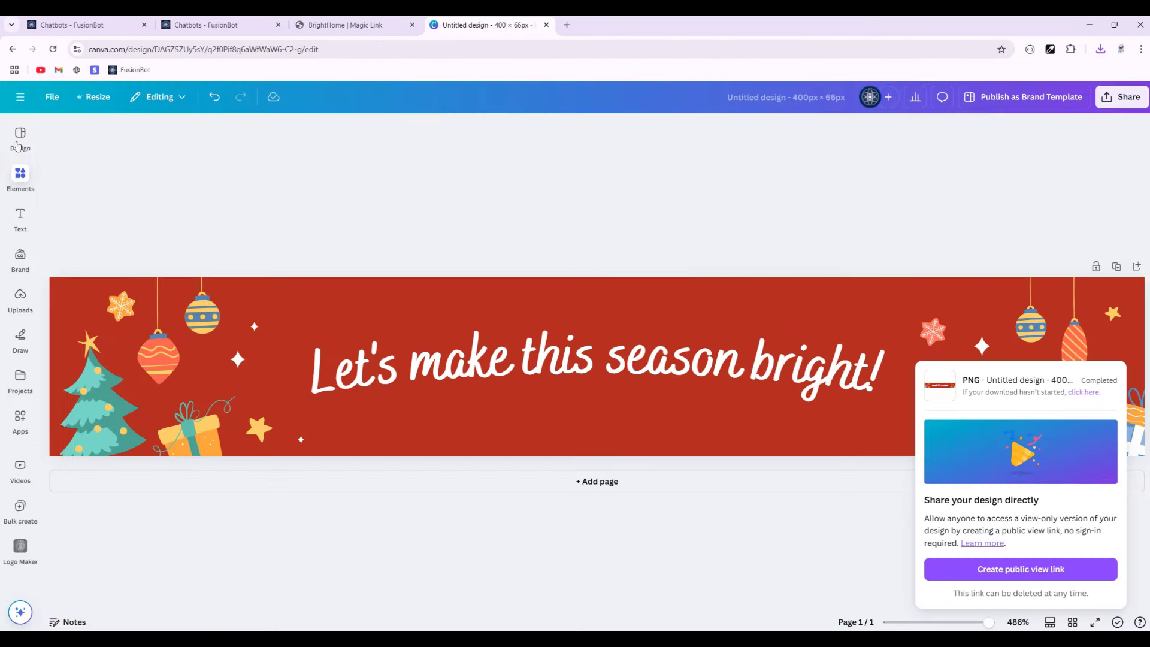
click(19, 137)
click(56, 133)
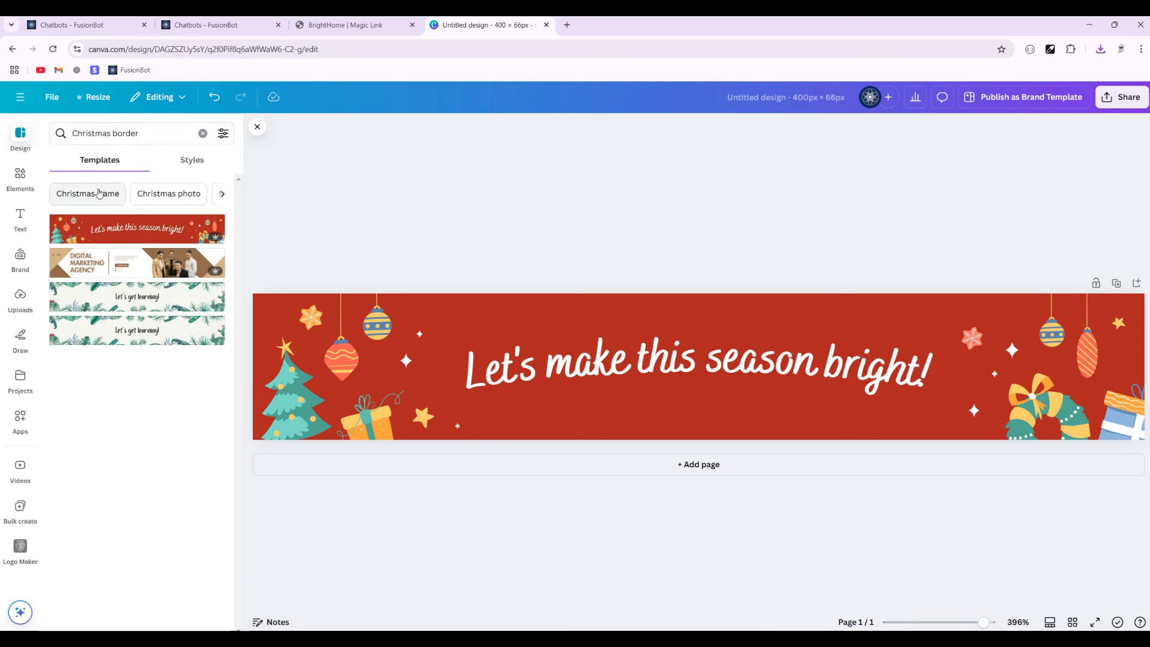
key(BackSpace)
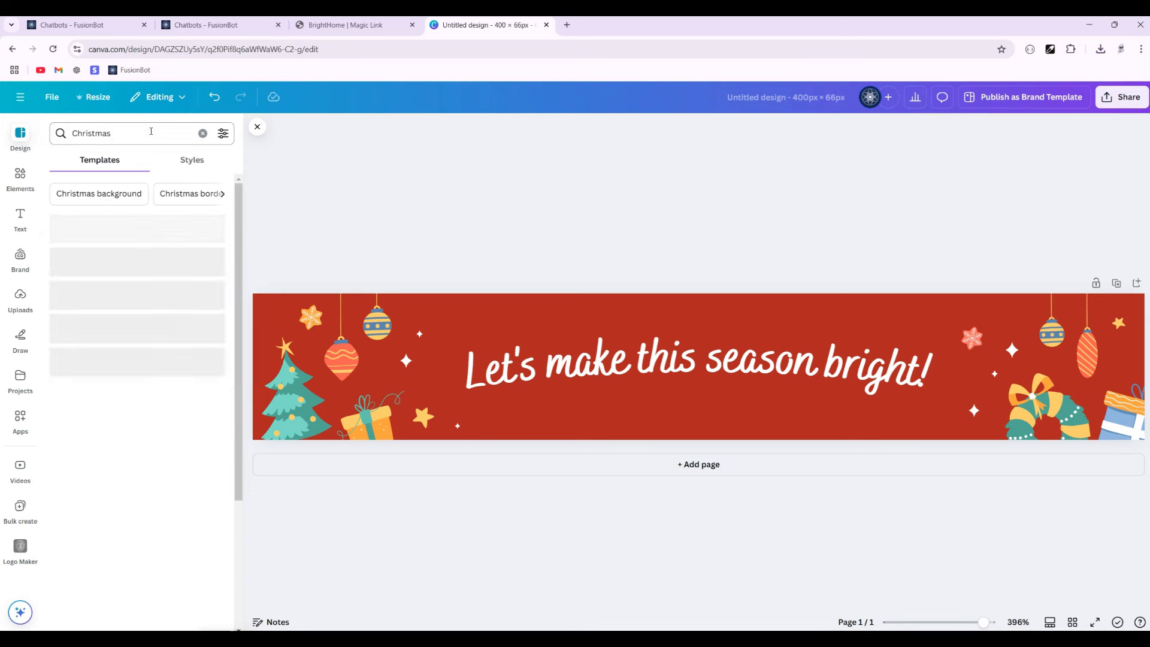
click(224, 194)
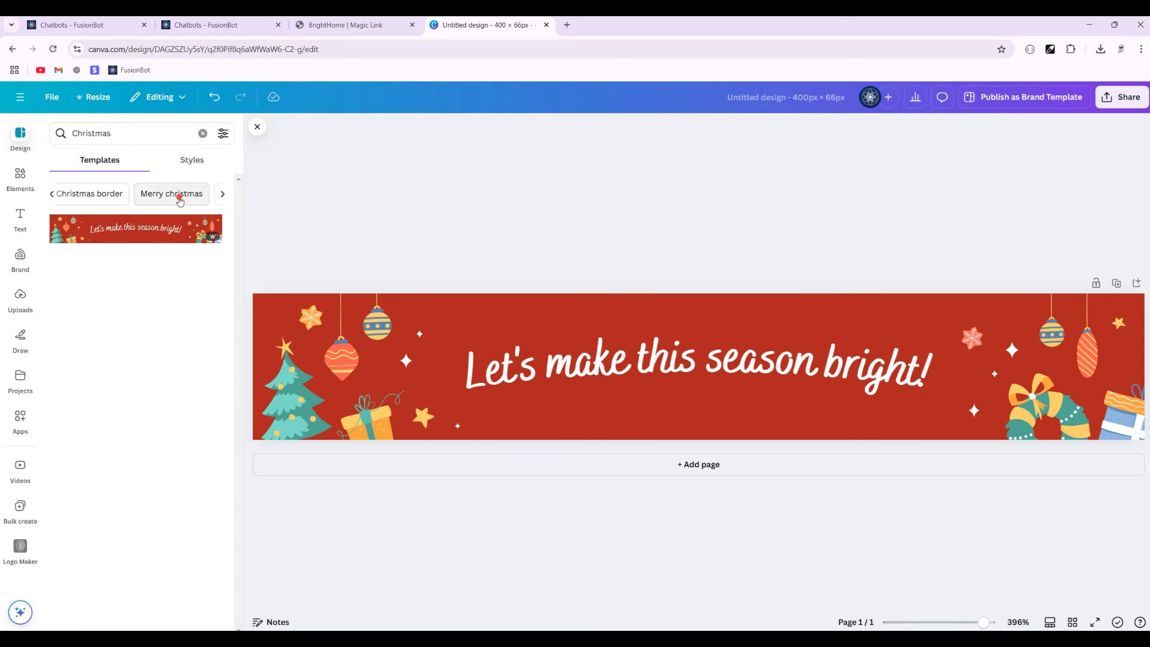
click(178, 196)
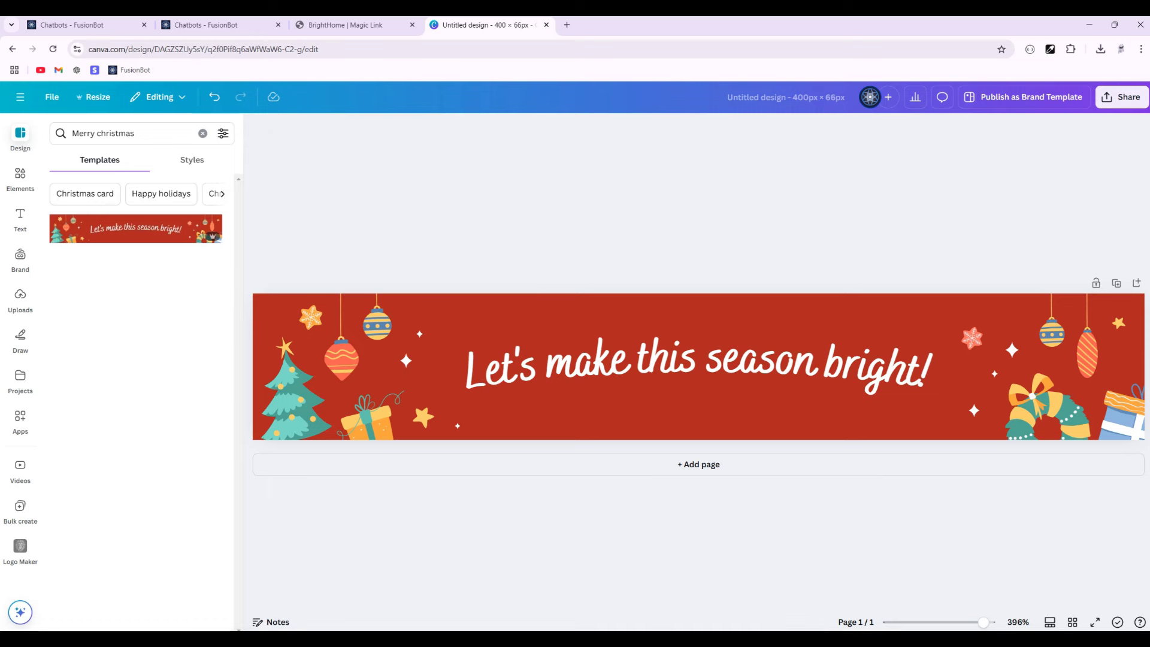
- Switch from Canva to the BrightHome chatbot's media files page
click(211, 24)
click(90, 24)
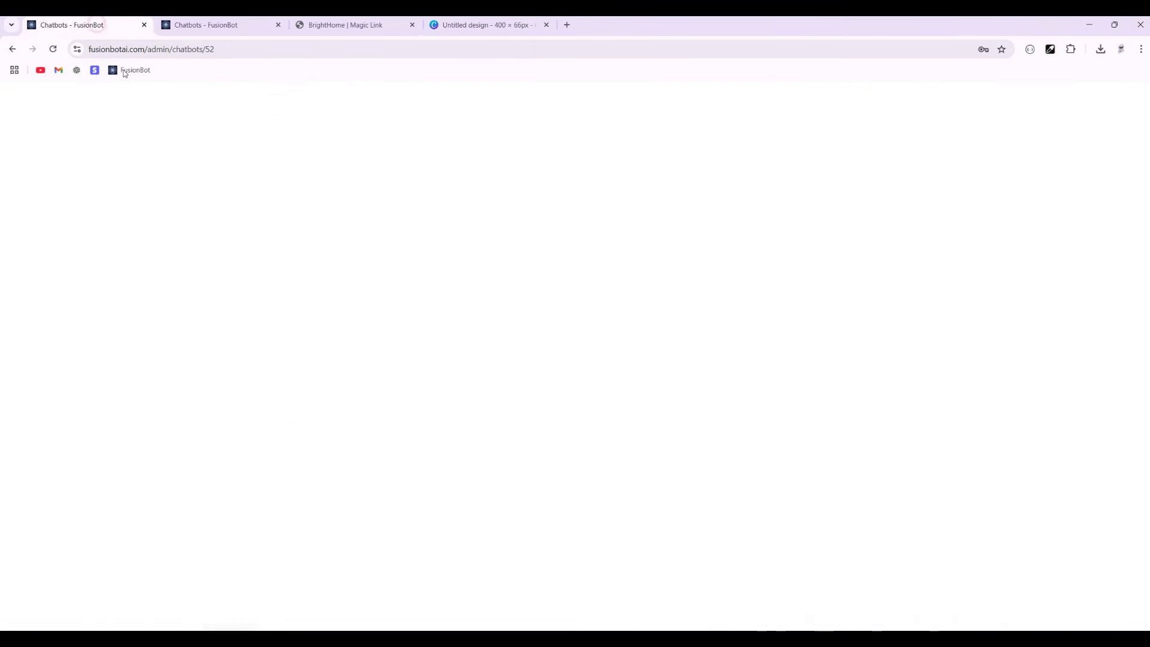
click(299, 281)
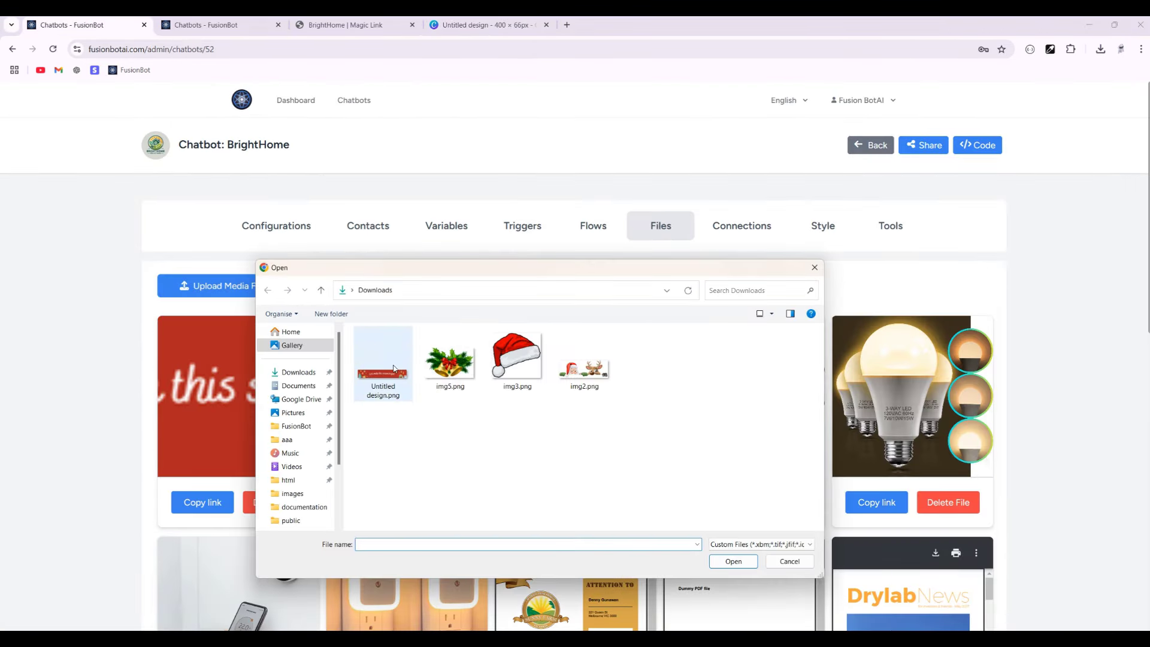
click(754, 549)
click(754, 564)
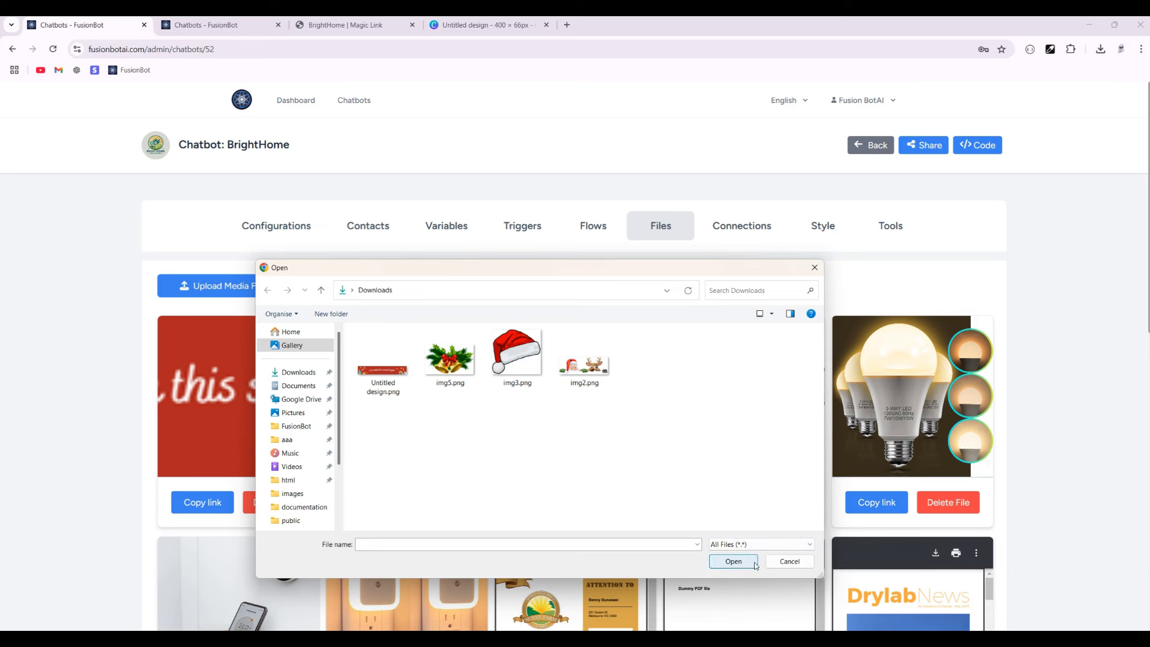
click(814, 268)
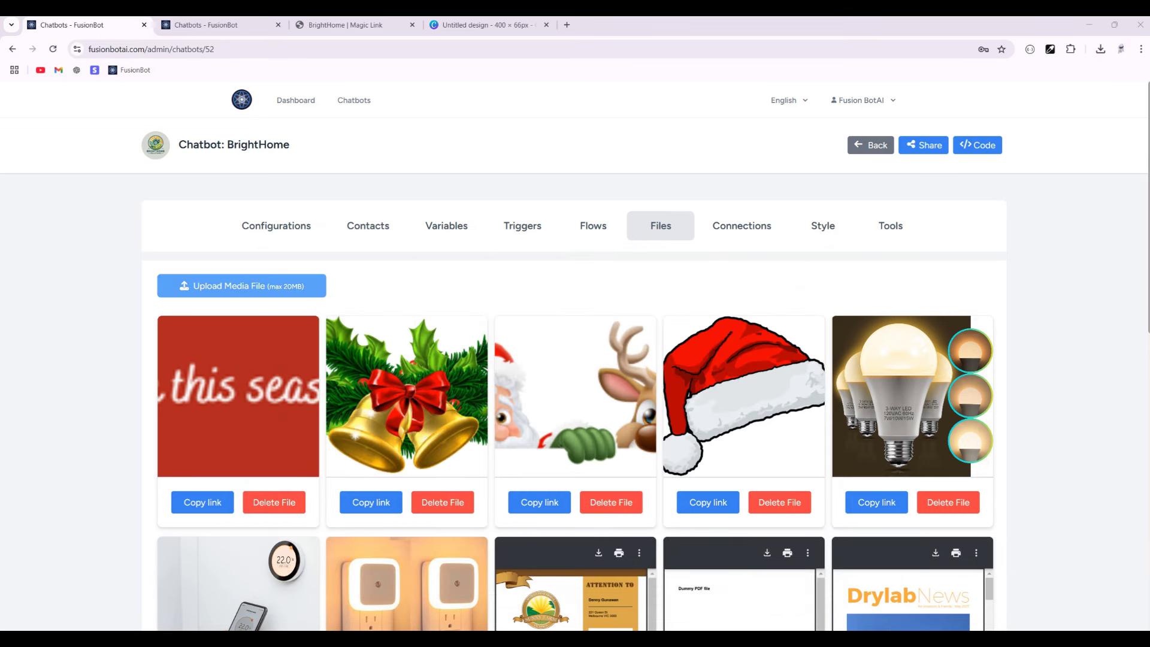
- Upload the white Christmas sale banner image to the chatbot's media files and copy its link
click(245, 290)
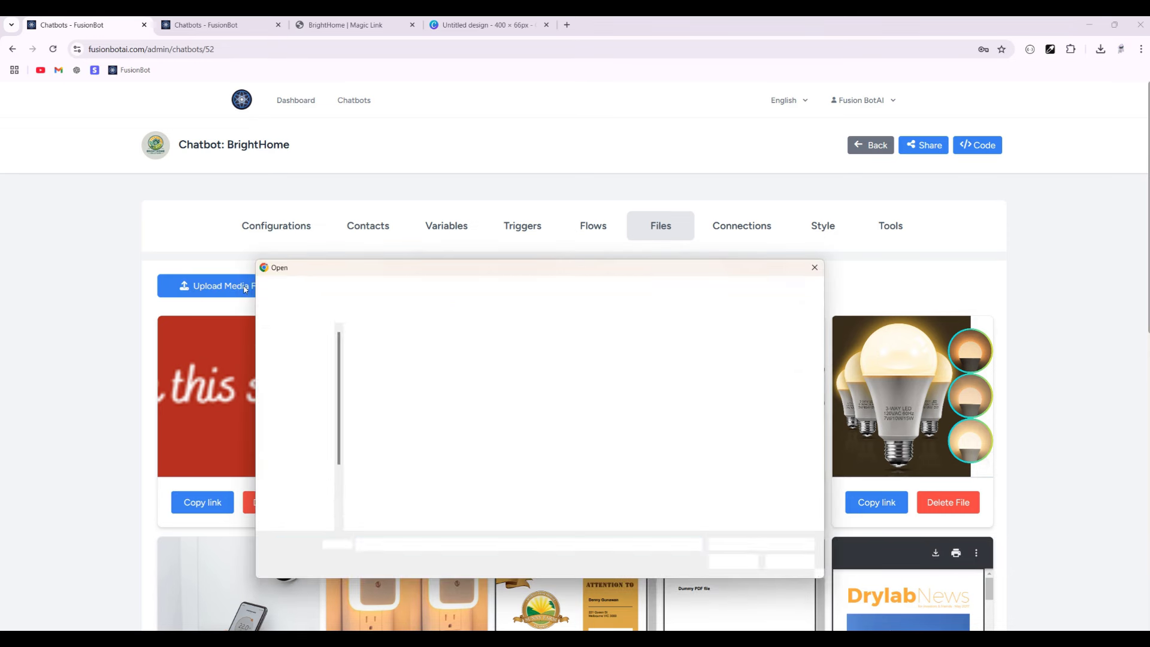
double_click(363, 368)
click(202, 502)
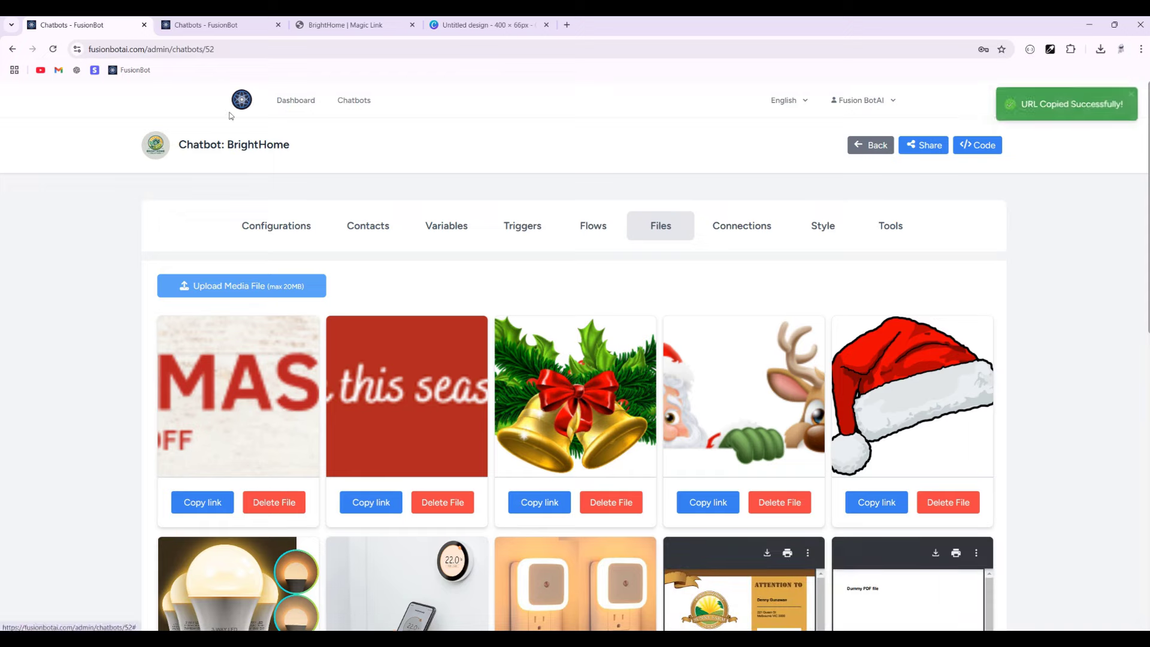
- Replace the header's background image link in the style editor with the copied Christmas sale banner link
click(218, 24)
scroll(499, 422, up, 1)
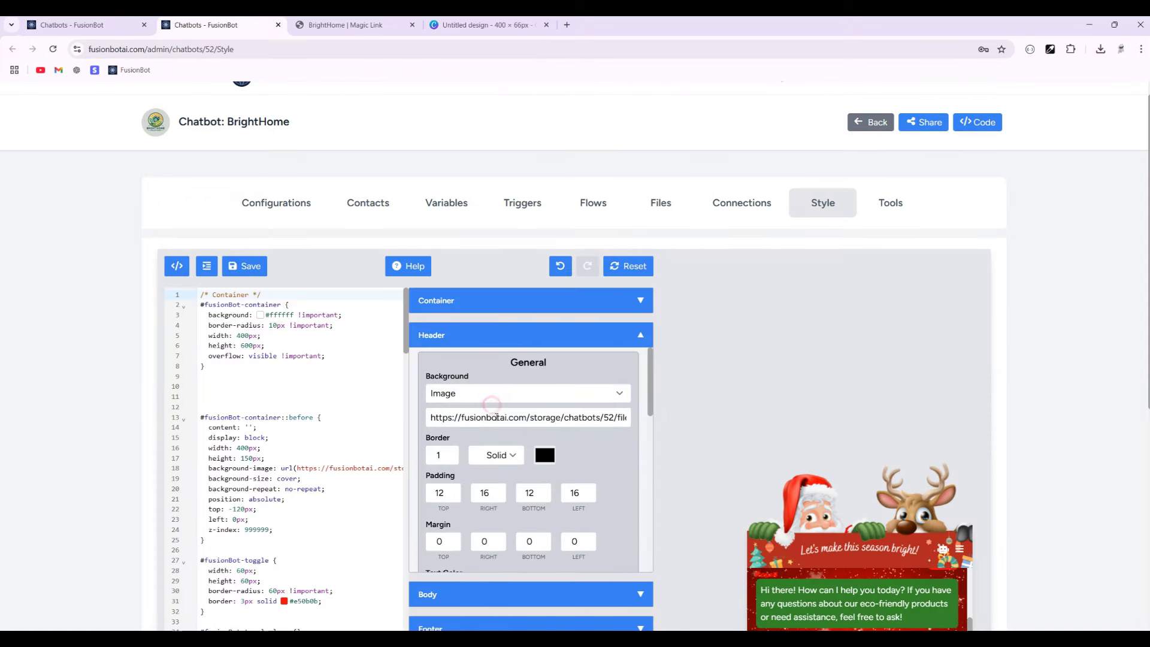
triple_click(483, 417)
right_click(496, 417)
click(610, 238)
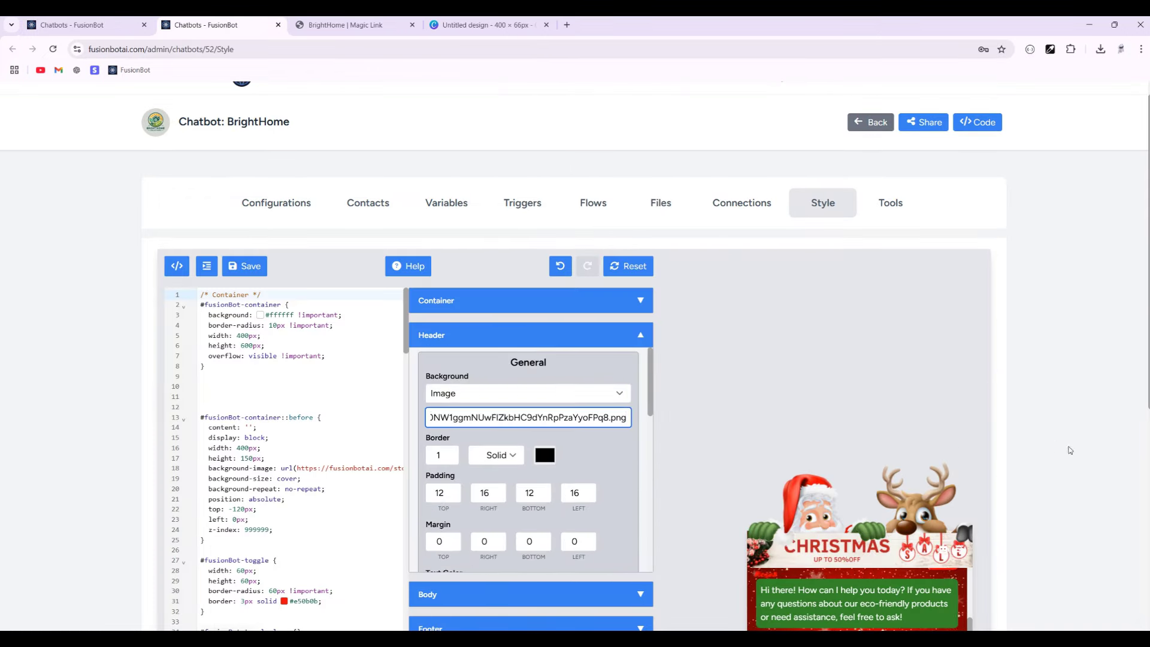
- Delete the #fusionBot-container::before rule with the Santa-reindeer image from the style code and look over the preview
scroll(834, 336, down, 4)
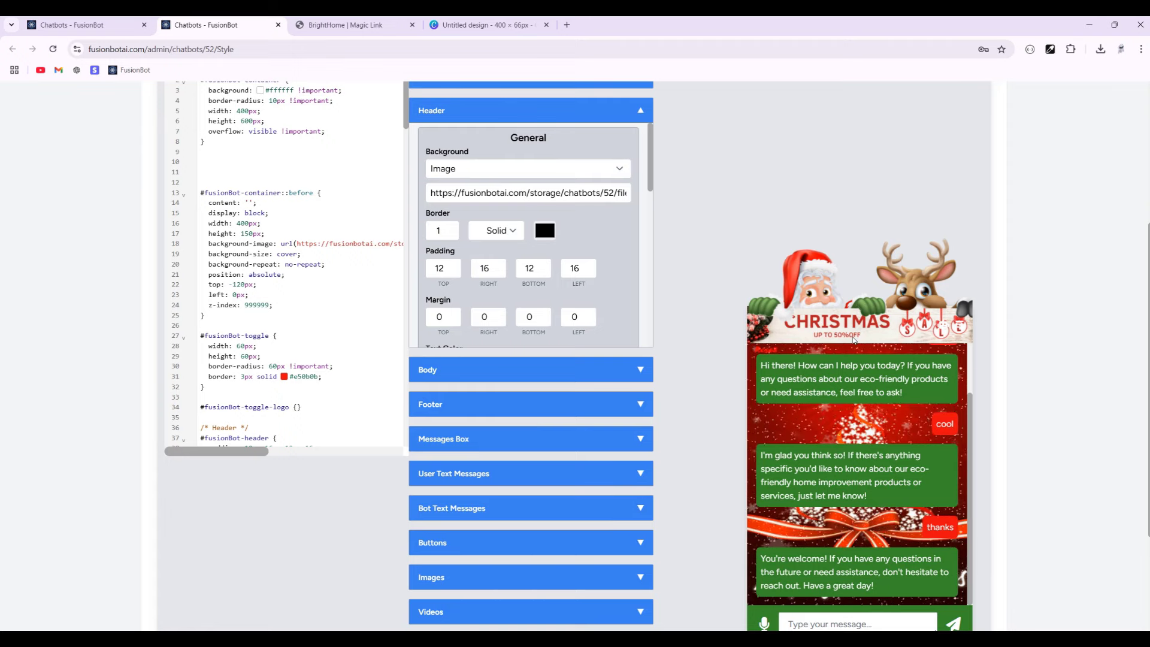
drag(204, 315, 200, 183)
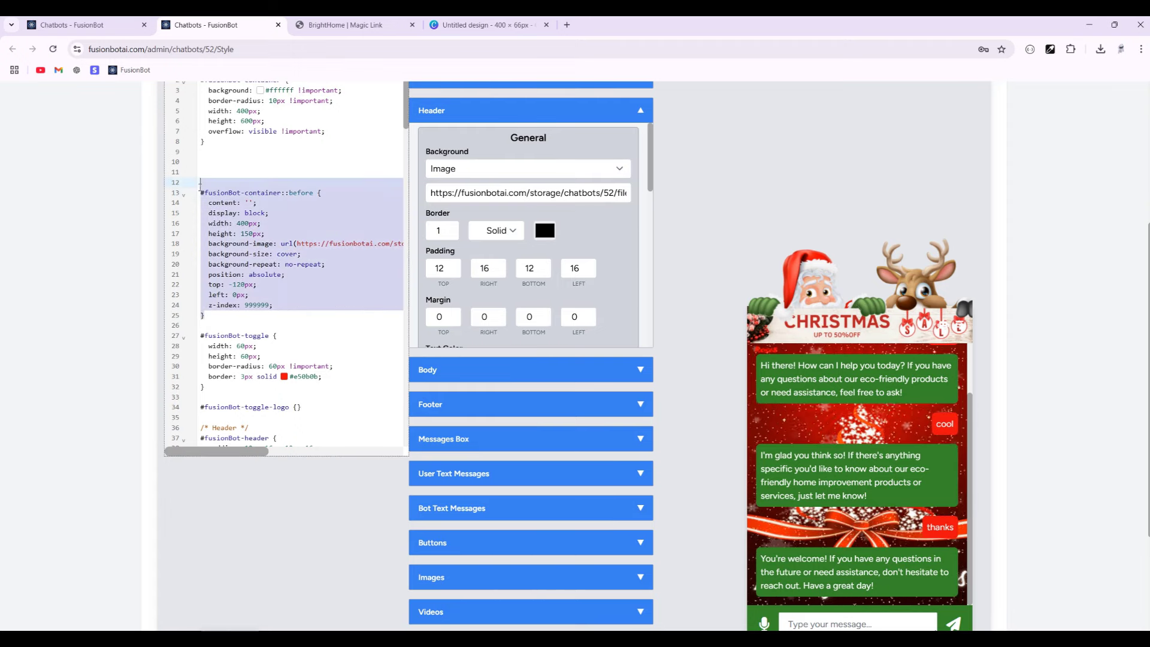
key(Delete)
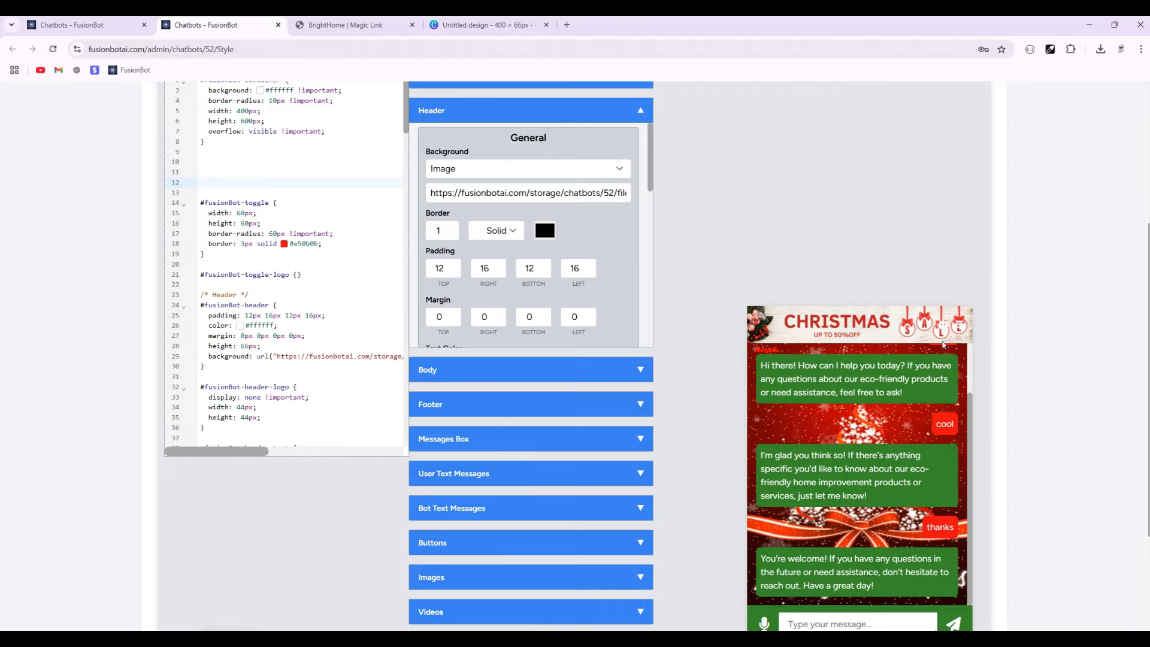
scroll(1008, 337, down, 3)
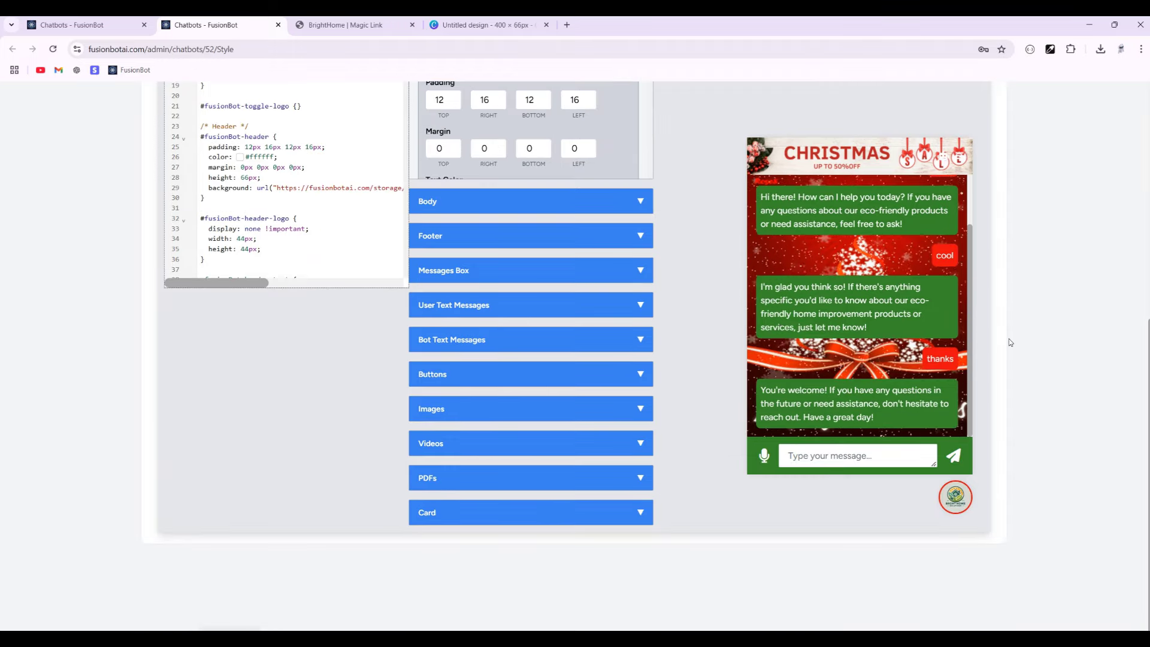
scroll(134, 290, up, 3)
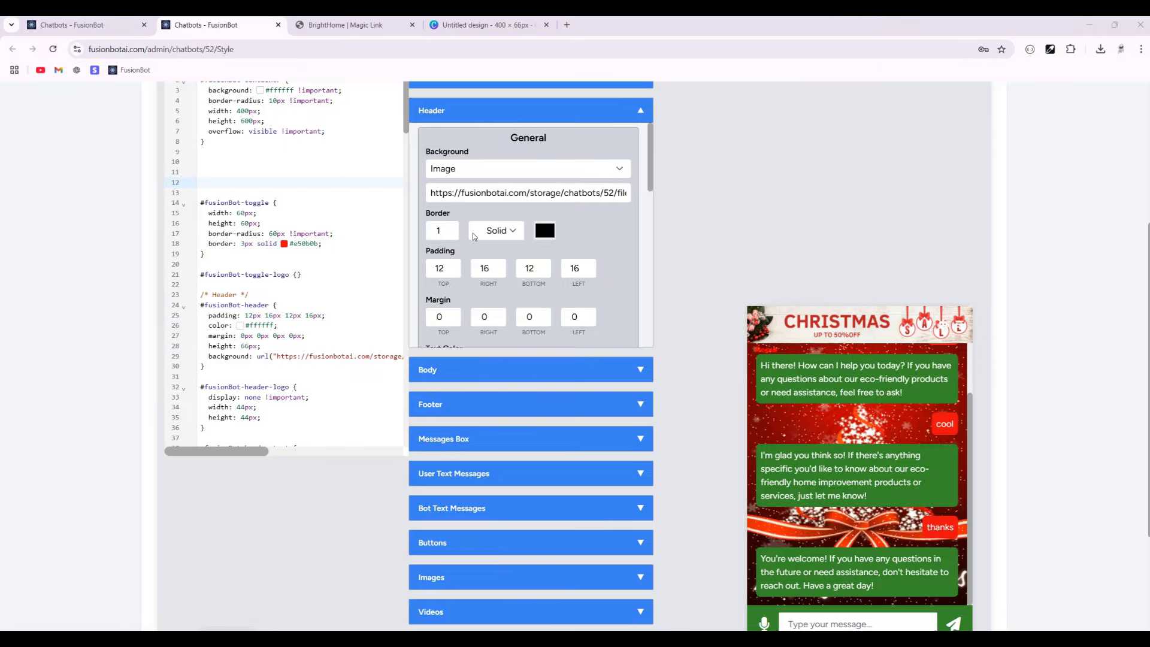
- Set the header's height to 100 px
scroll(473, 239, up, 3)
scroll(192, 288, down, 3)
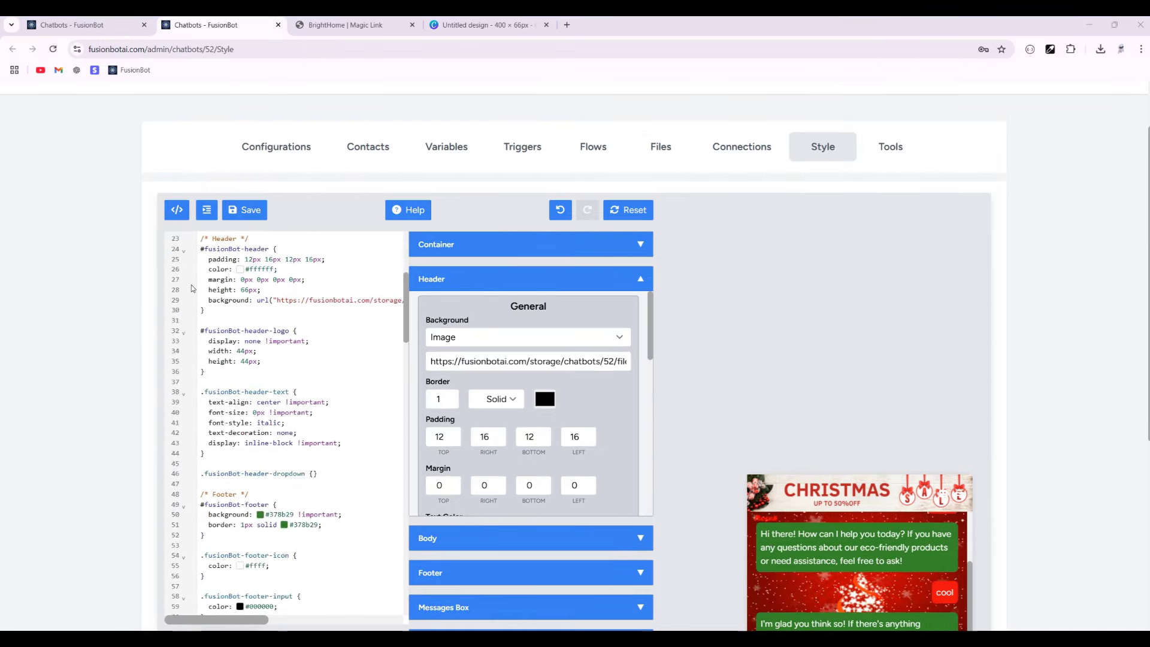
scroll(191, 288, up, 5)
scroll(543, 378, down, 6)
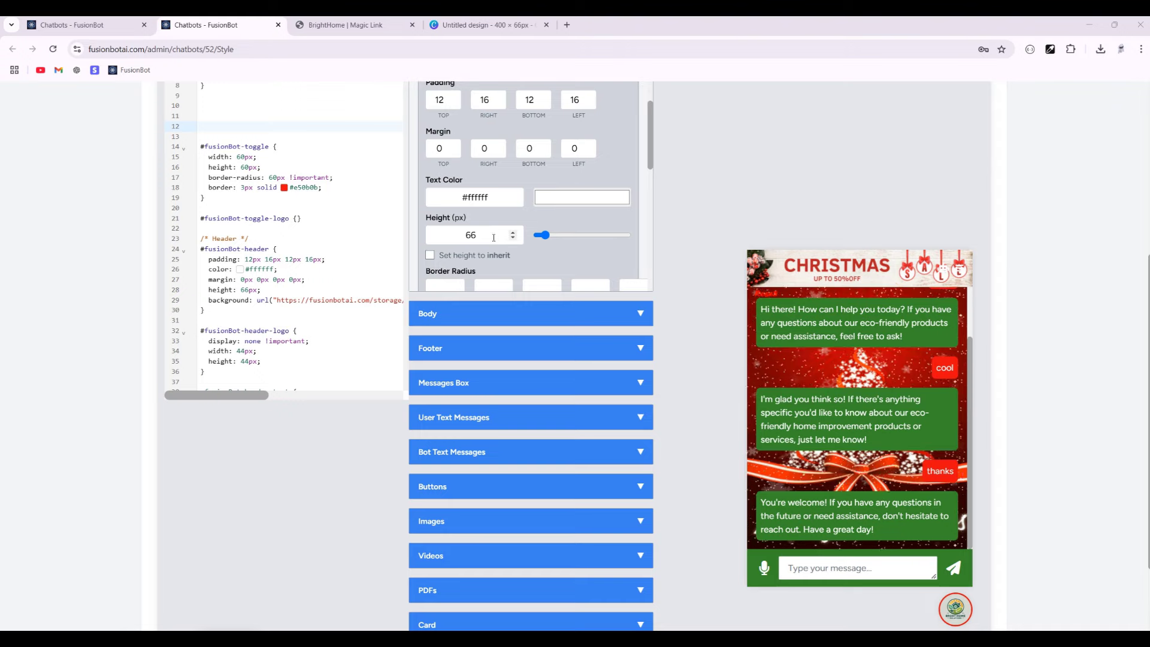
text(100)
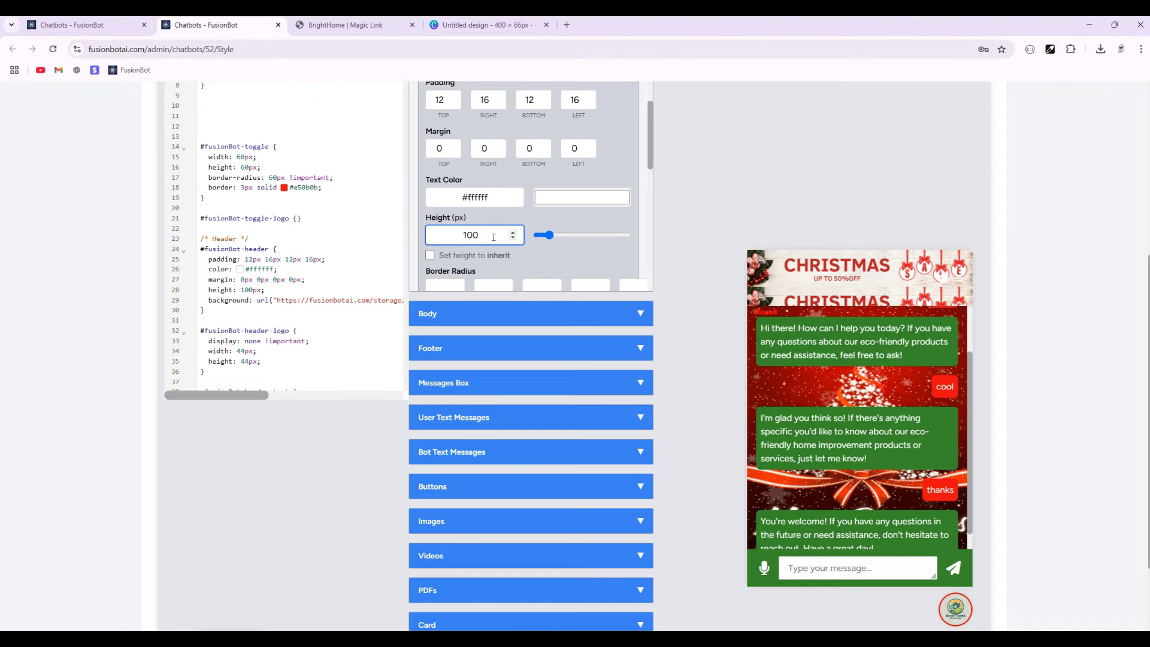
scroll(70, 270, up, 2)
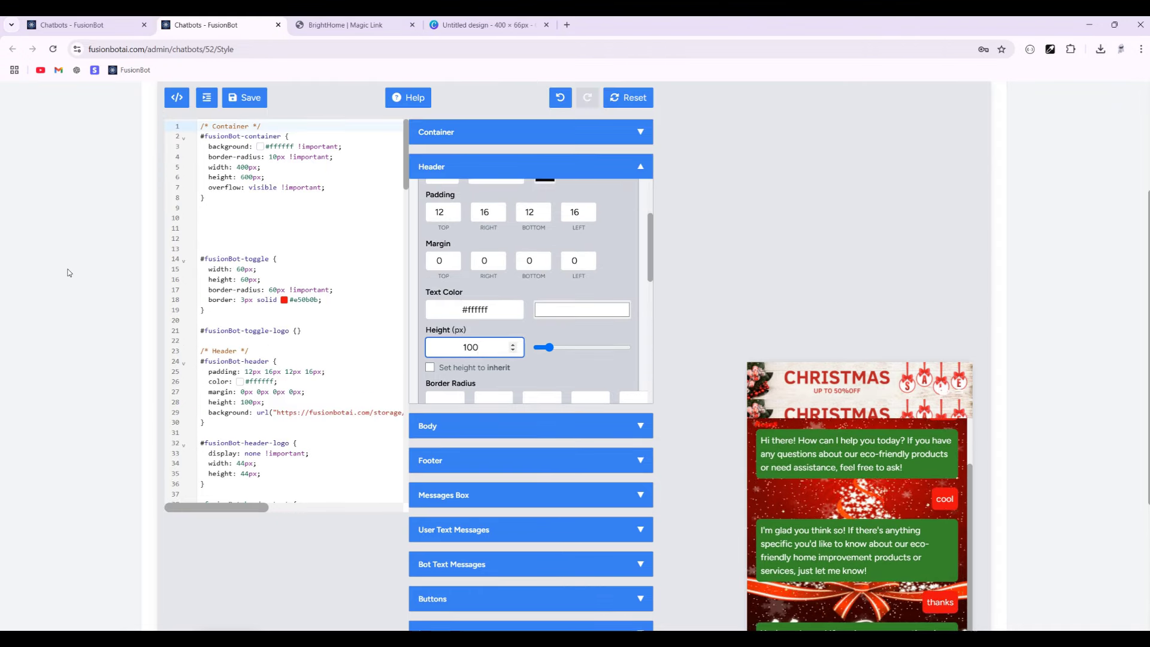
- Copy the link of the newest Christmas sale banner in the media files and use it as the header's background image
click(93, 24)
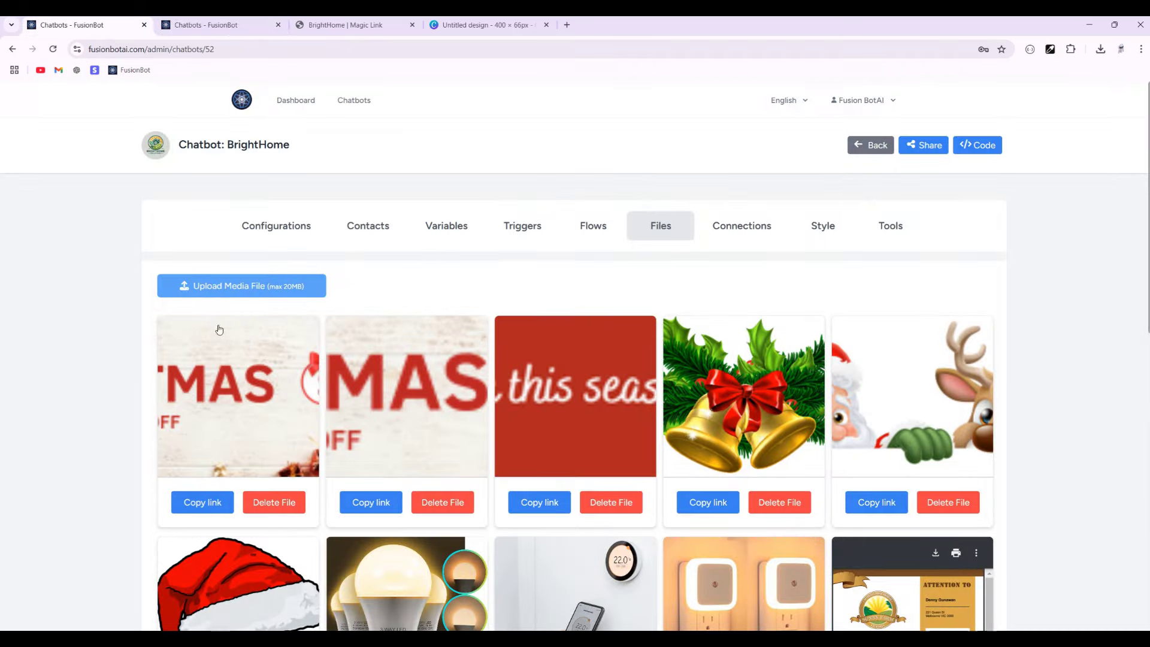
click(203, 502)
click(203, 25)
scroll(543, 267, up, 2)
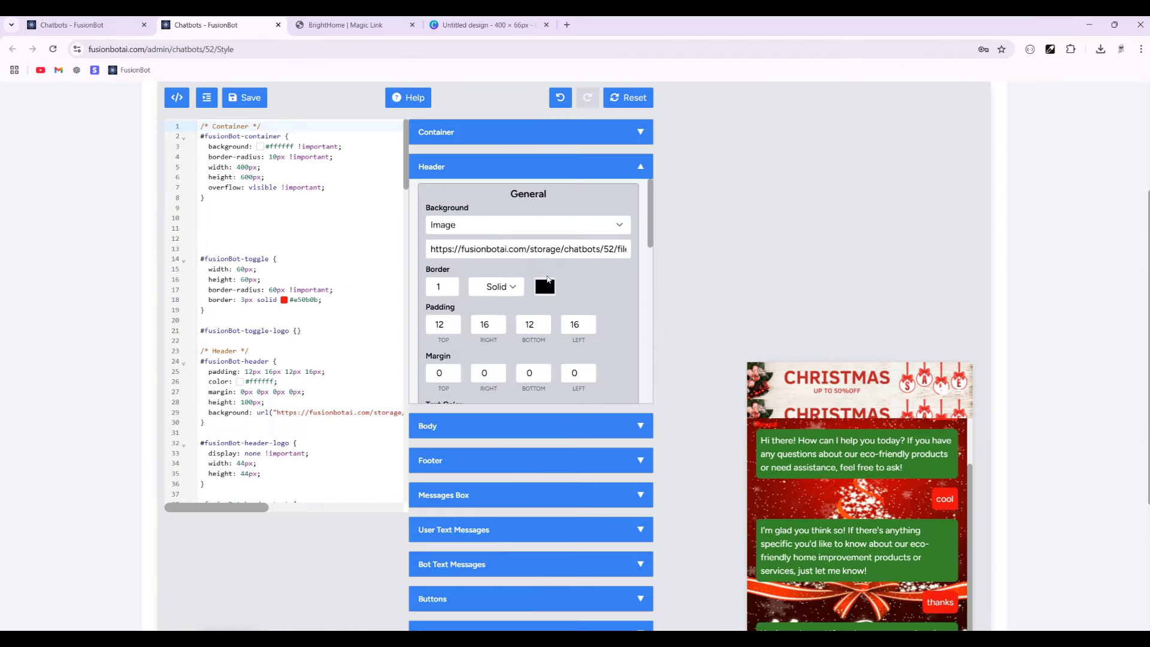
triple_click(539, 246)
key(ctrl+v)
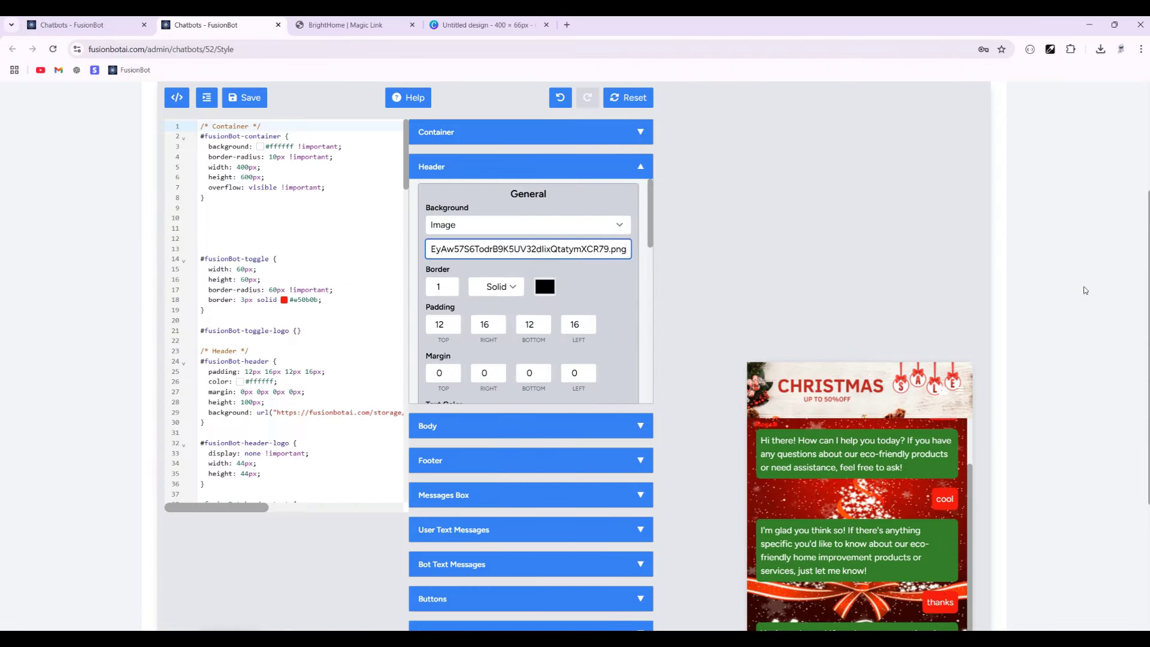
- Save the style changes and reload the BrightHome magic link page to view the taller sale banner header
click(1084, 286)
scroll(1051, 385, down, 3)
scroll(333, 174, up, 5)
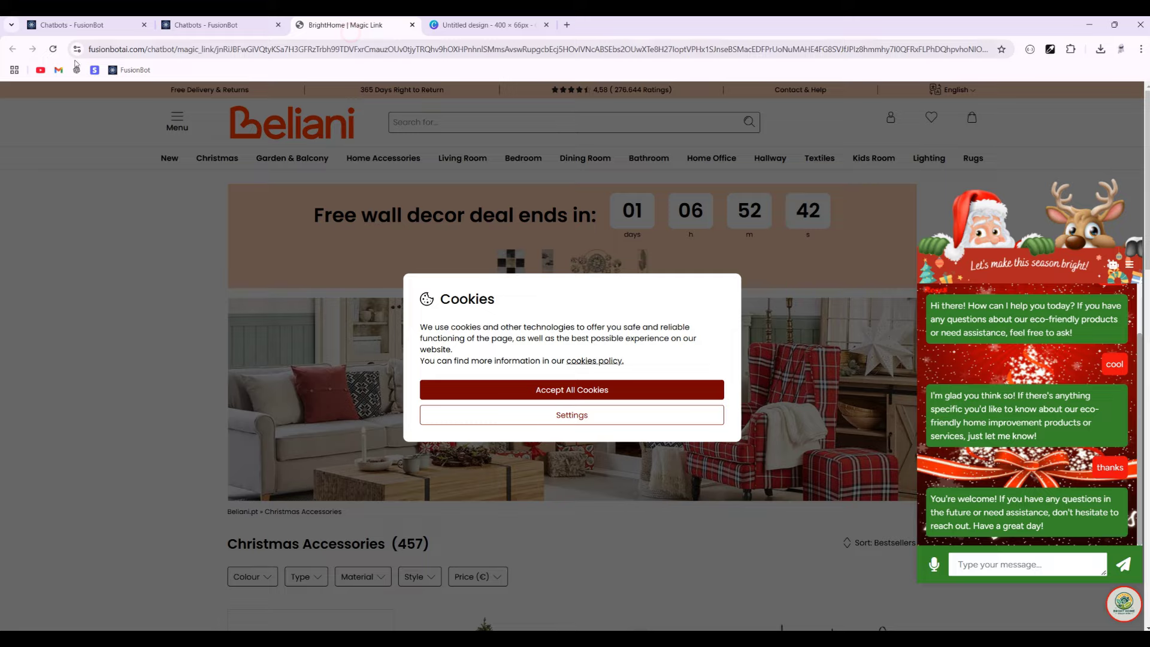
click(345, 24)
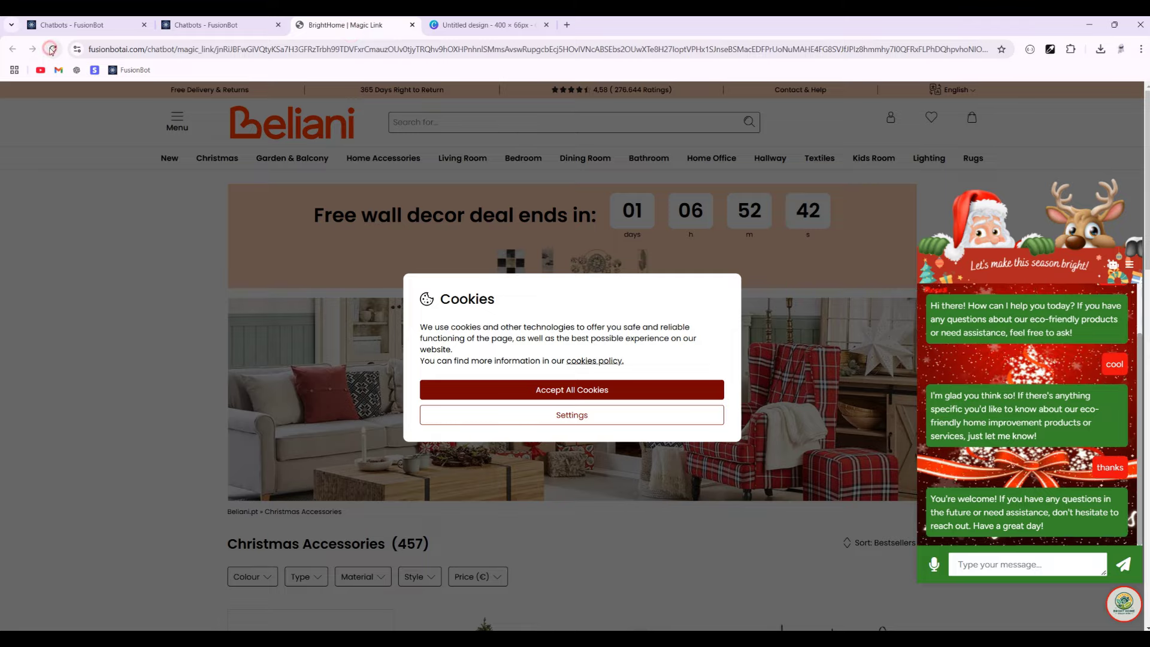
click(53, 50)
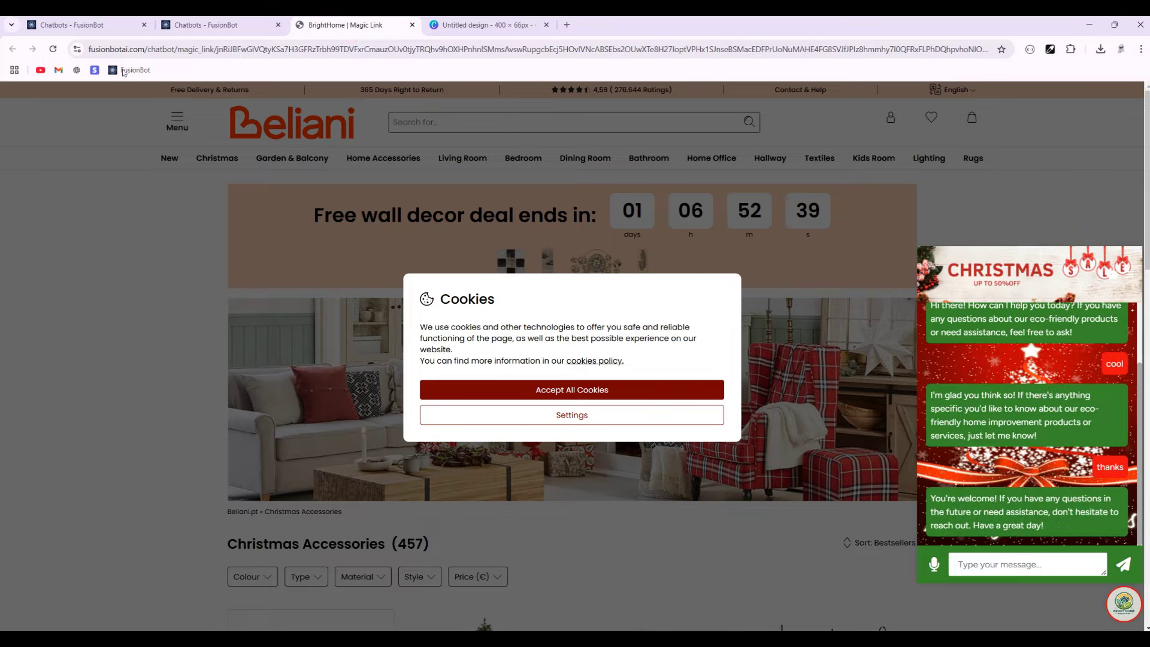
- Switch to Canva, go to its home page and open the "Merry Christmas!" design
click(211, 25)
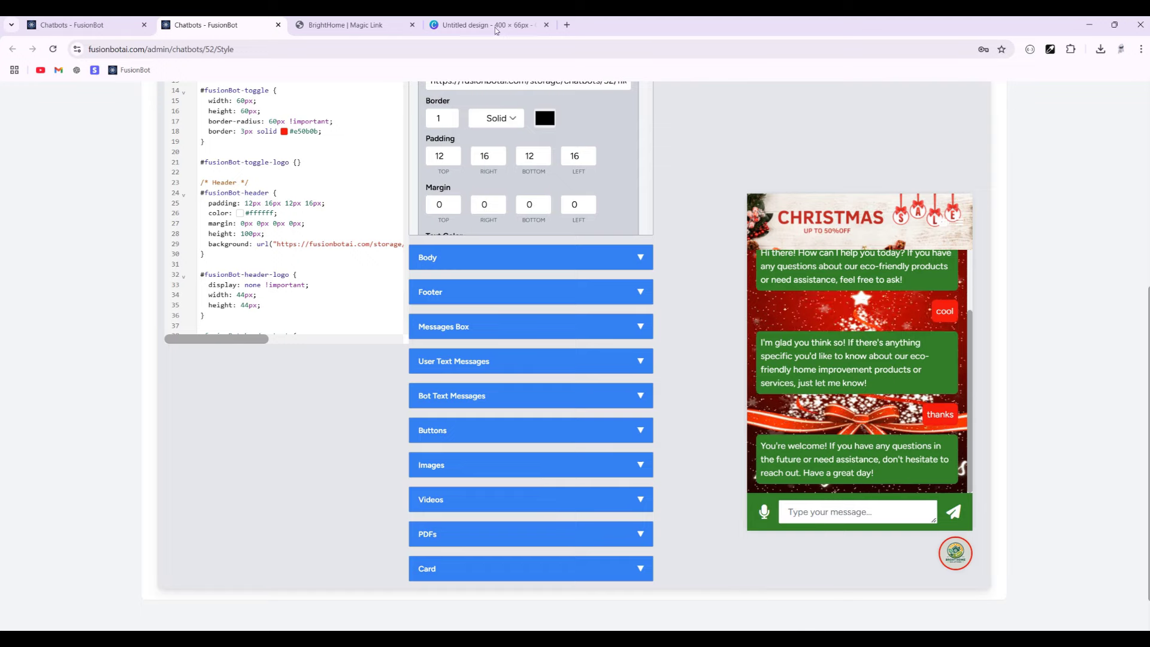
click(488, 24)
click(21, 97)
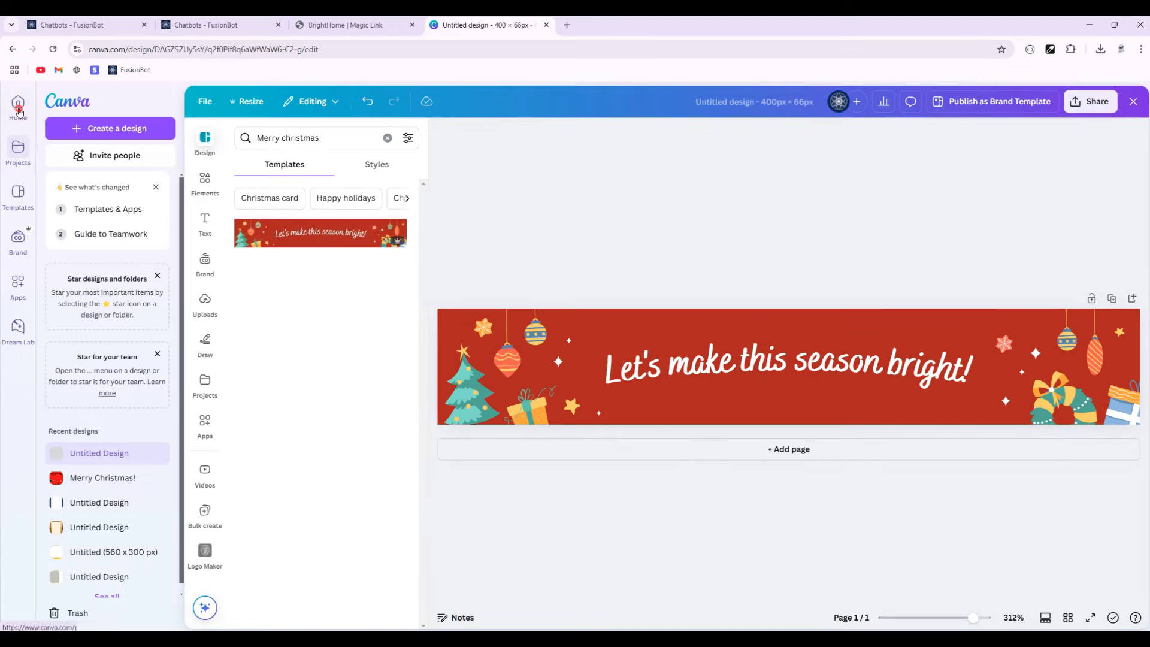
click(18, 104)
click(434, 396)
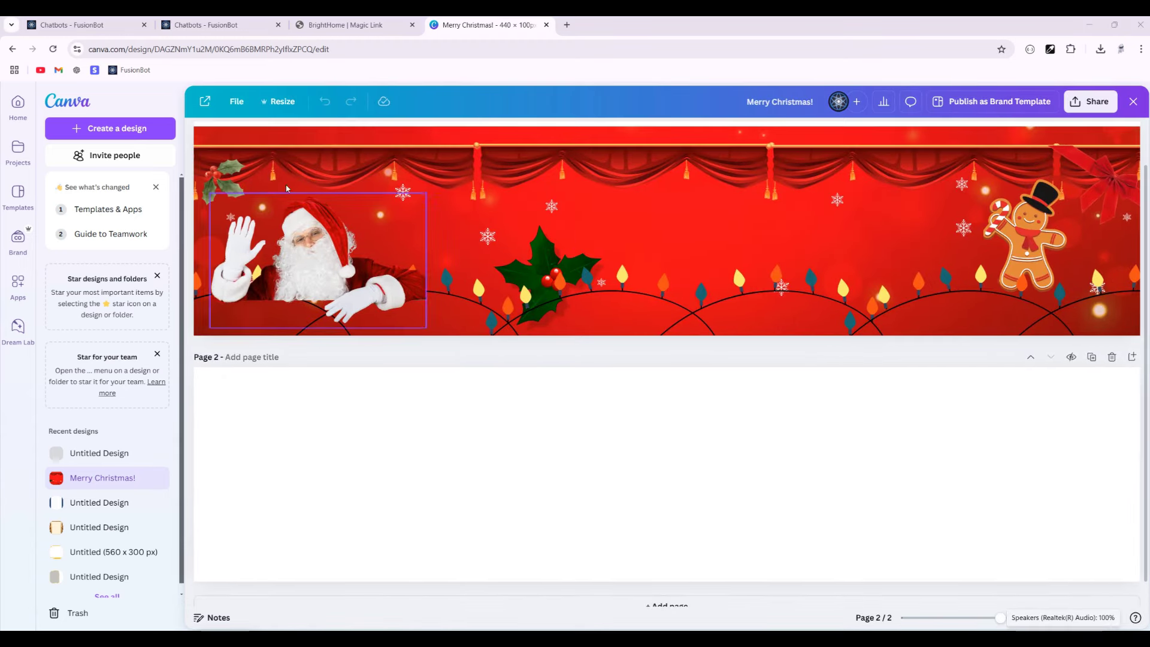
- Upload the red Christmas footer image to the chatbot's media files and copy its link
click(84, 24)
click(276, 295)
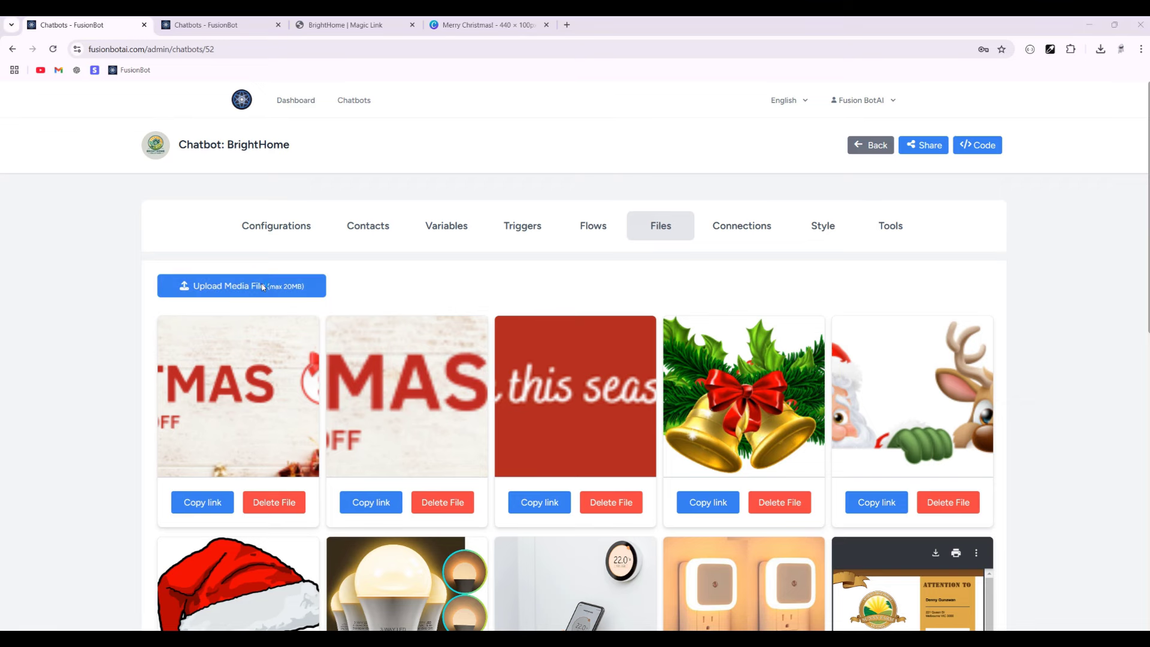
double_click(448, 383)
click(221, 506)
- Change the footer's background type to Image in the style editor and use the copied image link
click(237, 27)
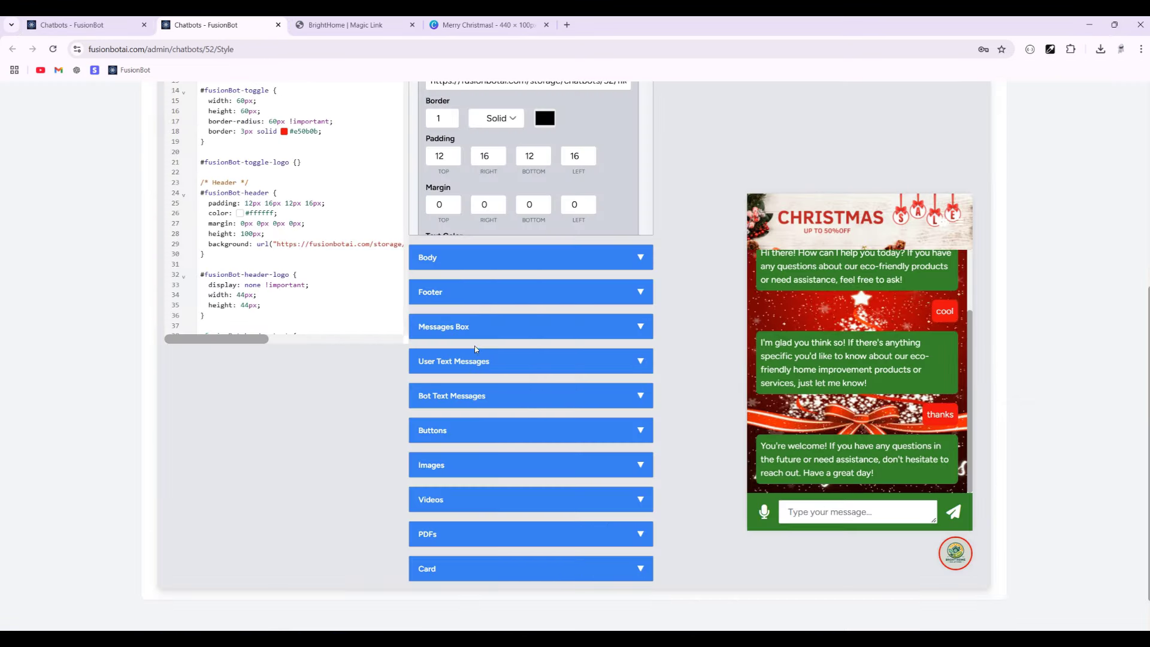
click(467, 294)
scroll(528, 253, down, 2)
scroll(528, 252, up, 2)
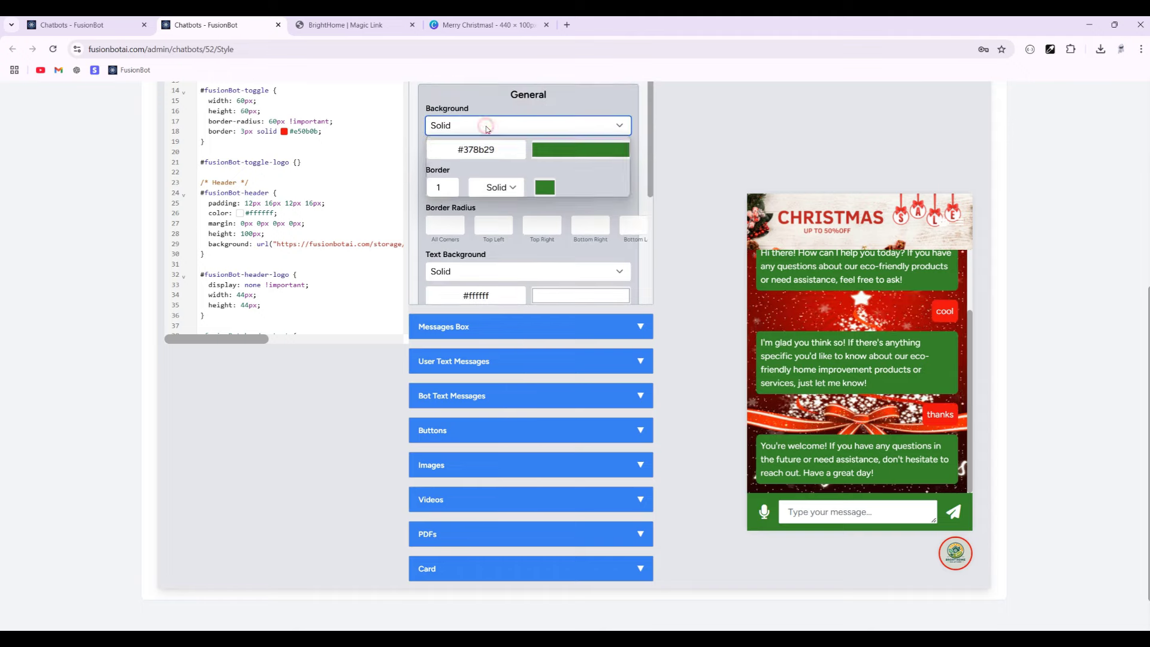
click(515, 125)
click(467, 172)
key(ctrl+v)
click(581, 180)
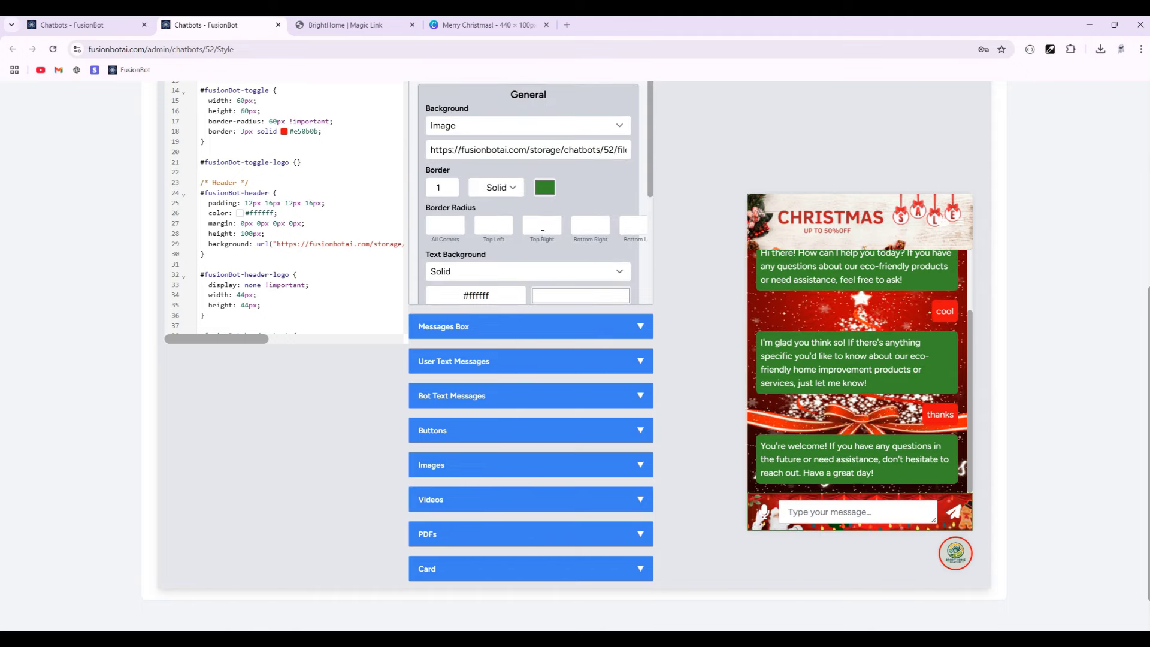
- Try the green #378b29 sampled from the bot message bubbles as the footer's icons colour
scroll(548, 157, down, 5)
scroll(548, 157, up, 4)
scroll(547, 157, down, 3)
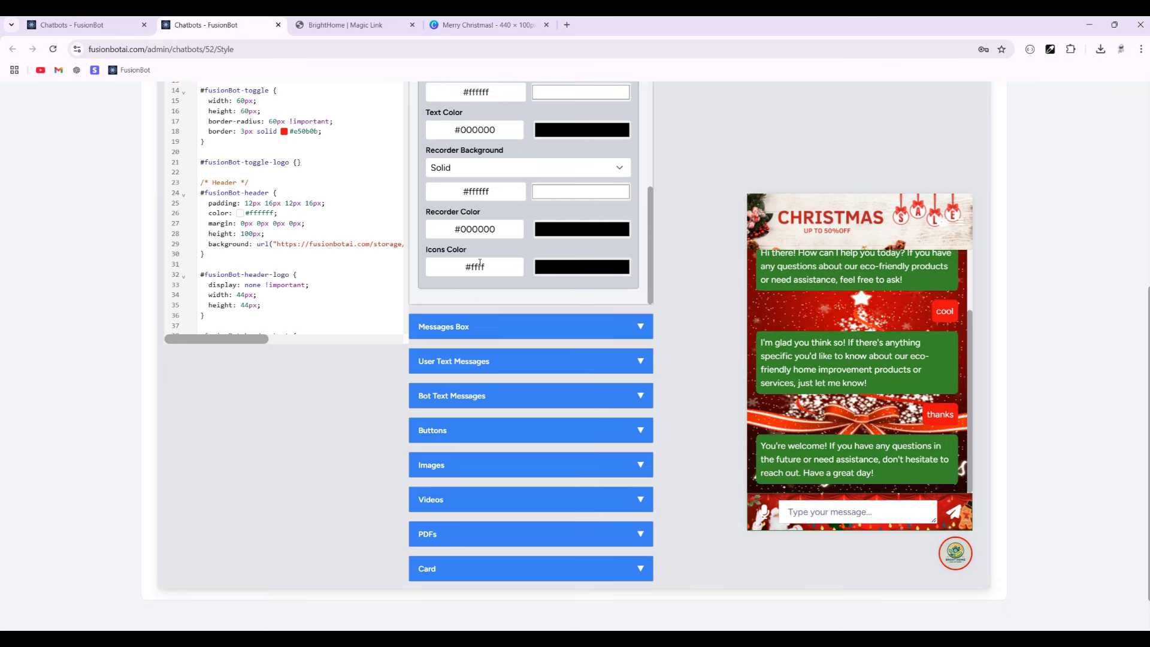
click(556, 270)
click(545, 368)
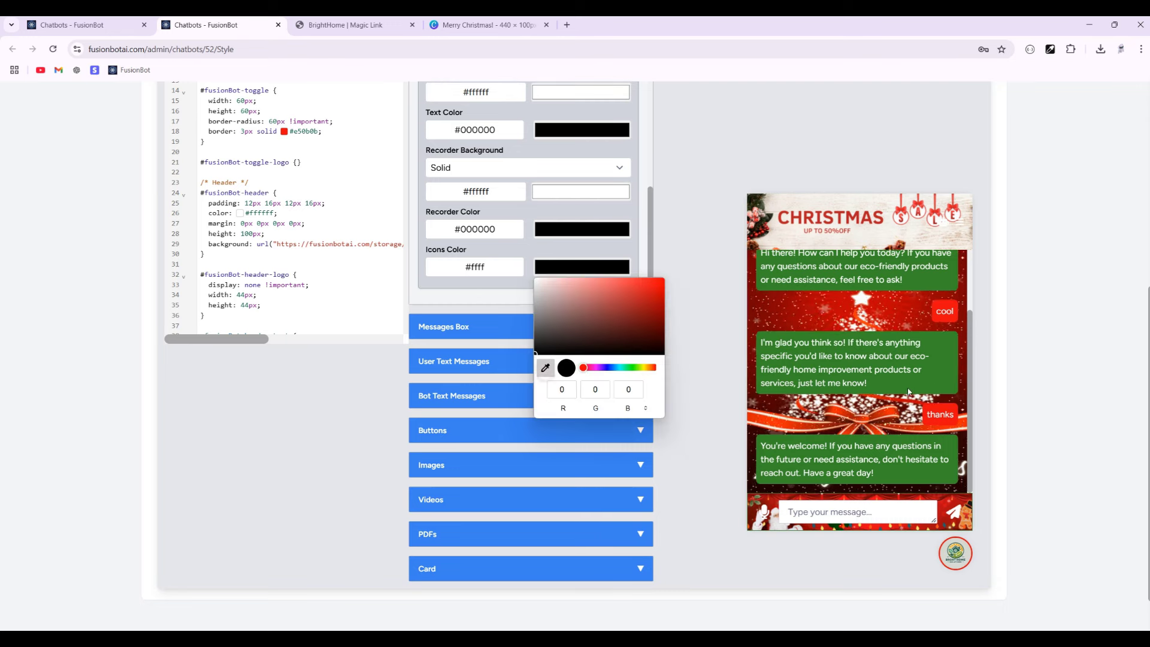
click(935, 382)
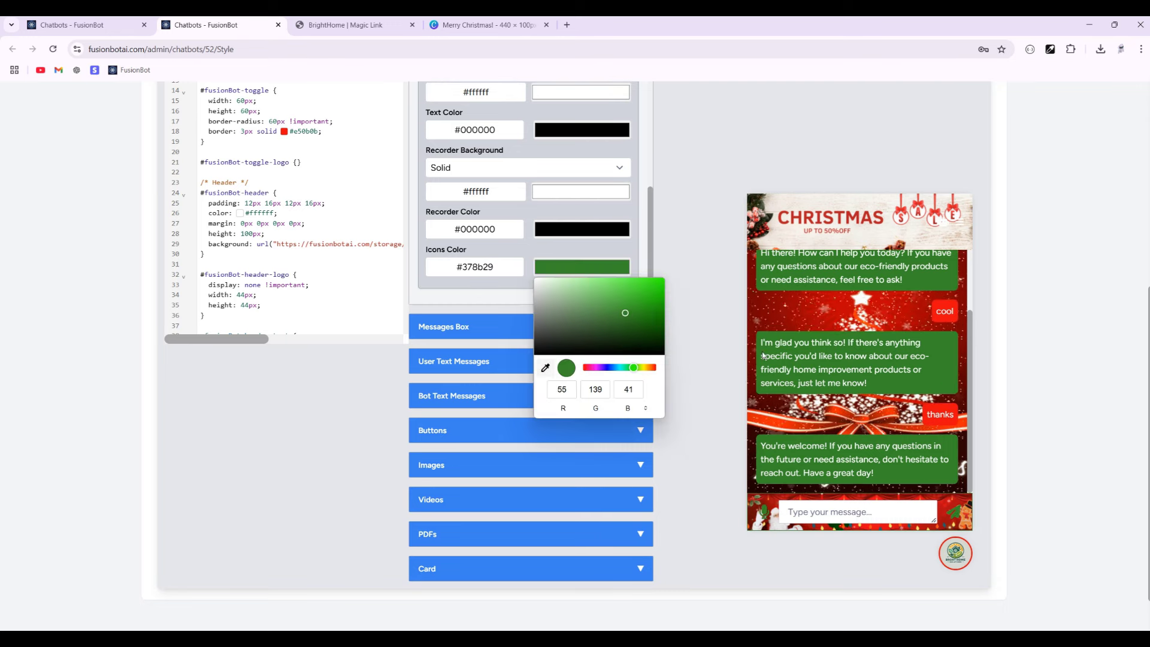
- Set the footer's icons colour to #fff and save the chatbot's style changes
double_click(496, 267)
text(fff)
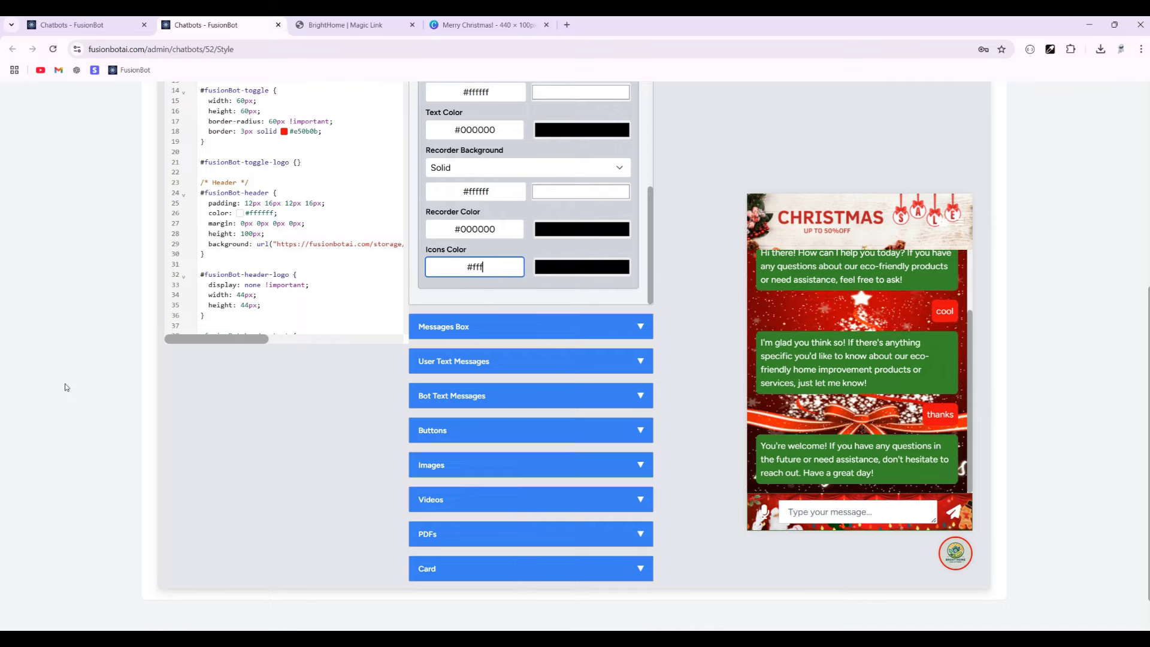
scroll(97, 223, up, 5)
click(242, 211)
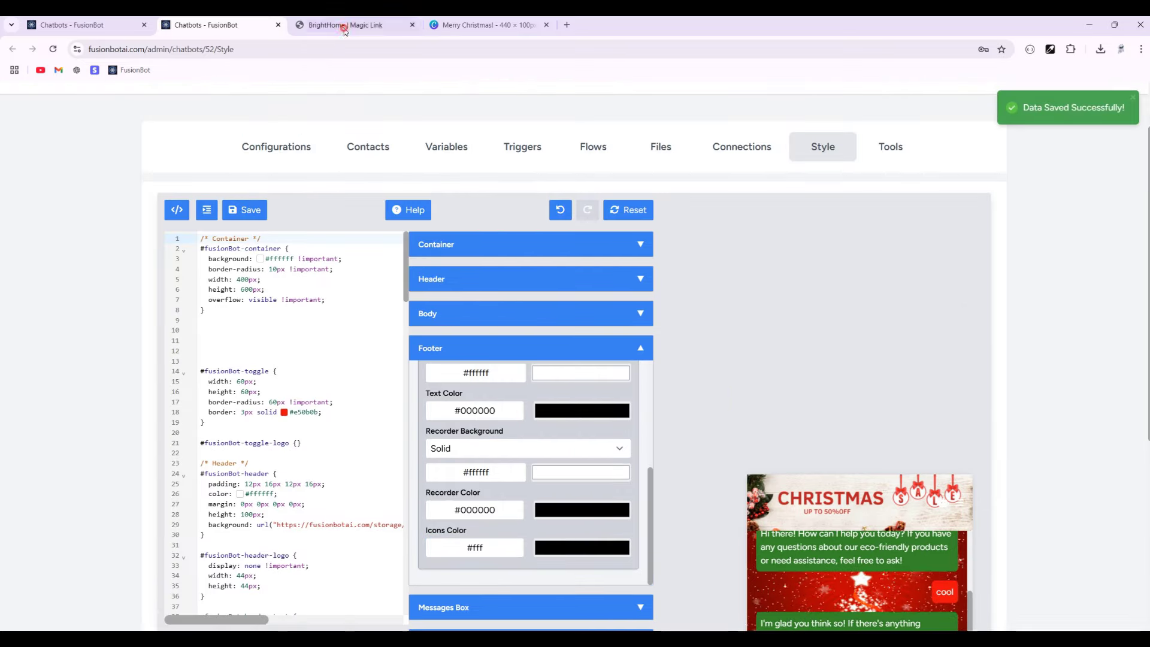
- Reload the live BrightHome magic link page to review the chatbot with its saved Christmas footer
click(345, 24)
click(53, 49)
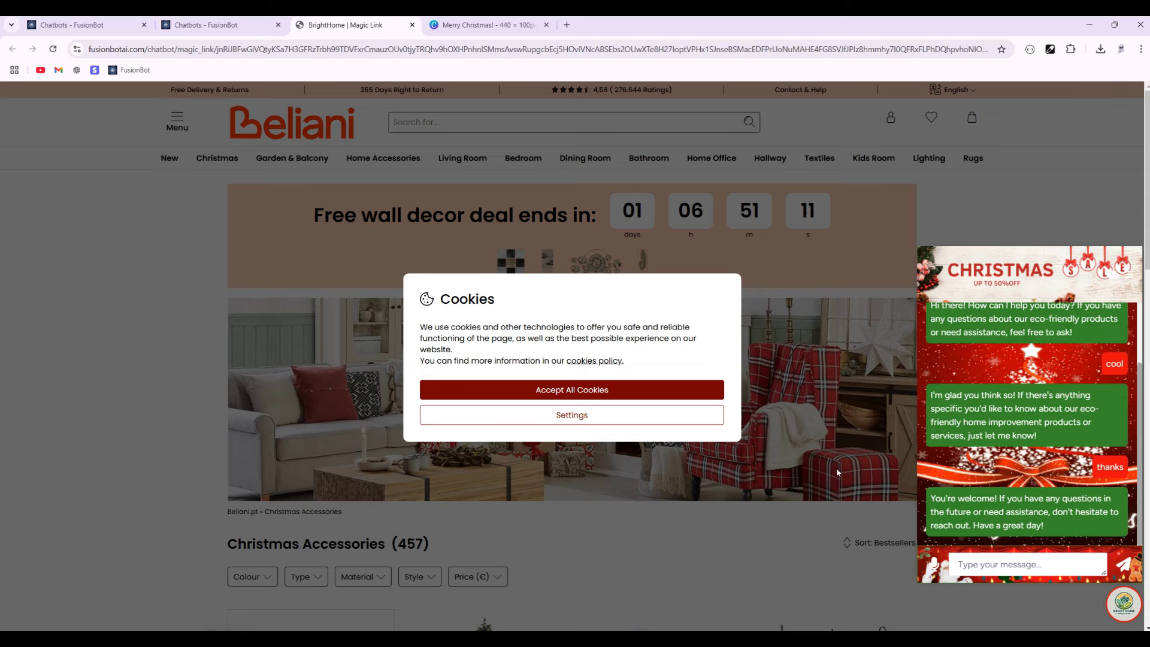
- Return to the chatbot's style editor, reset the styling to the default look and check the preview
click(88, 25)
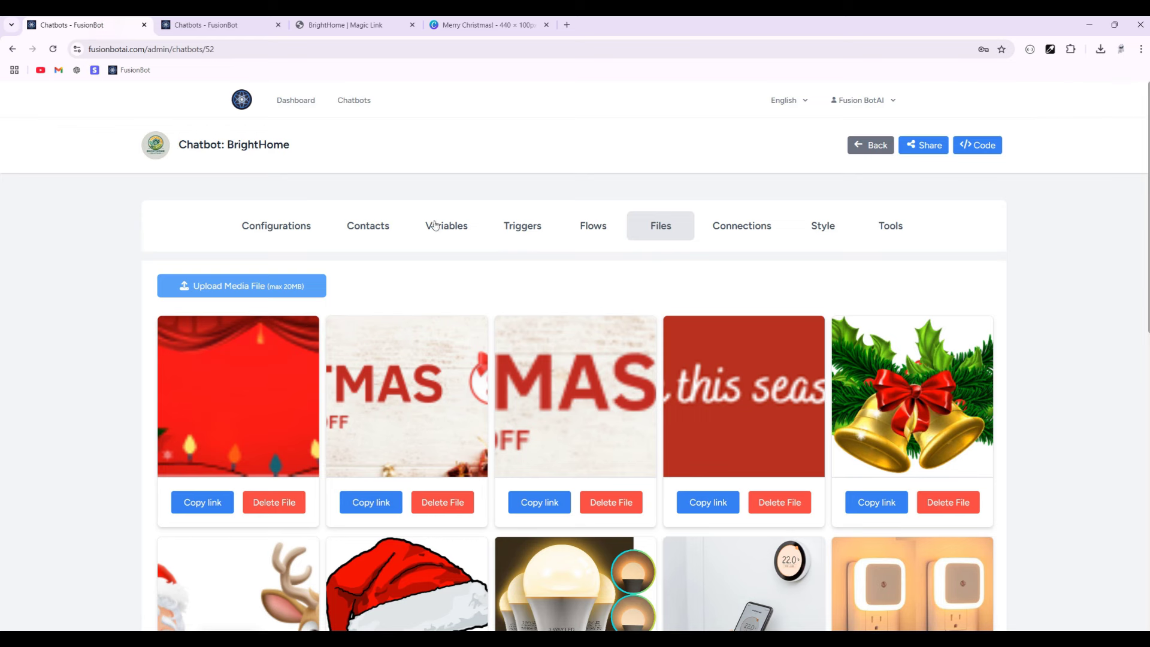
click(204, 25)
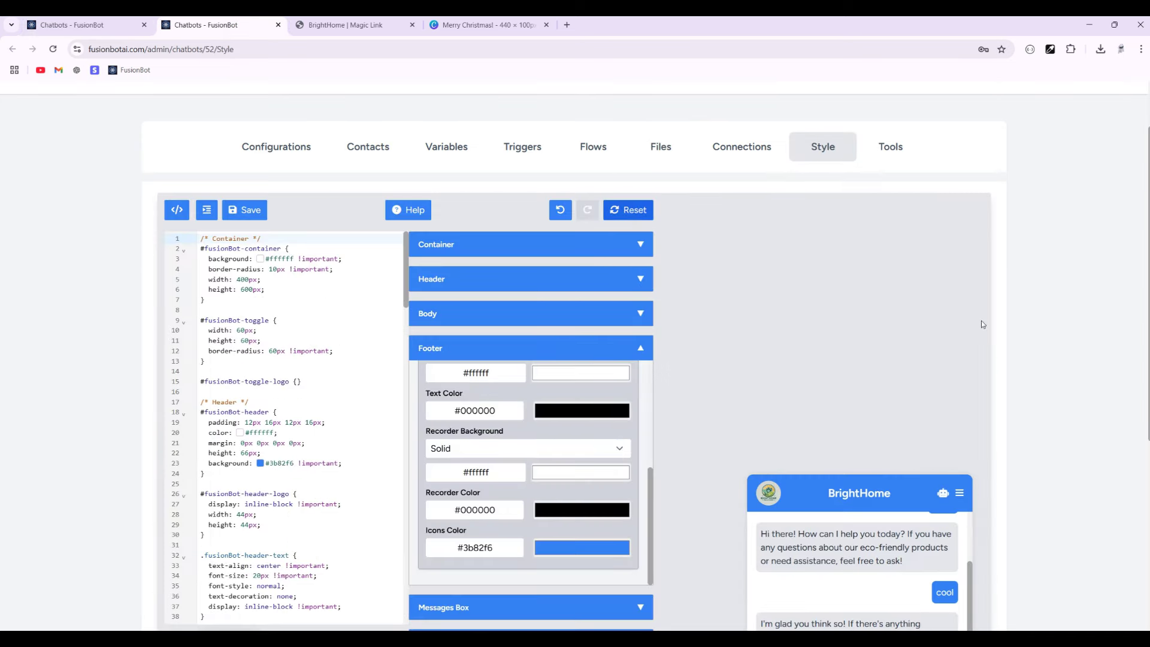
scroll(981, 323, down, 3)
scroll(980, 323, up, 4)
- Compare the default-styled chatbot with the Christmas-styled one on two live BrightHome pages, looking through the Christmas conversation
click(338, 25)
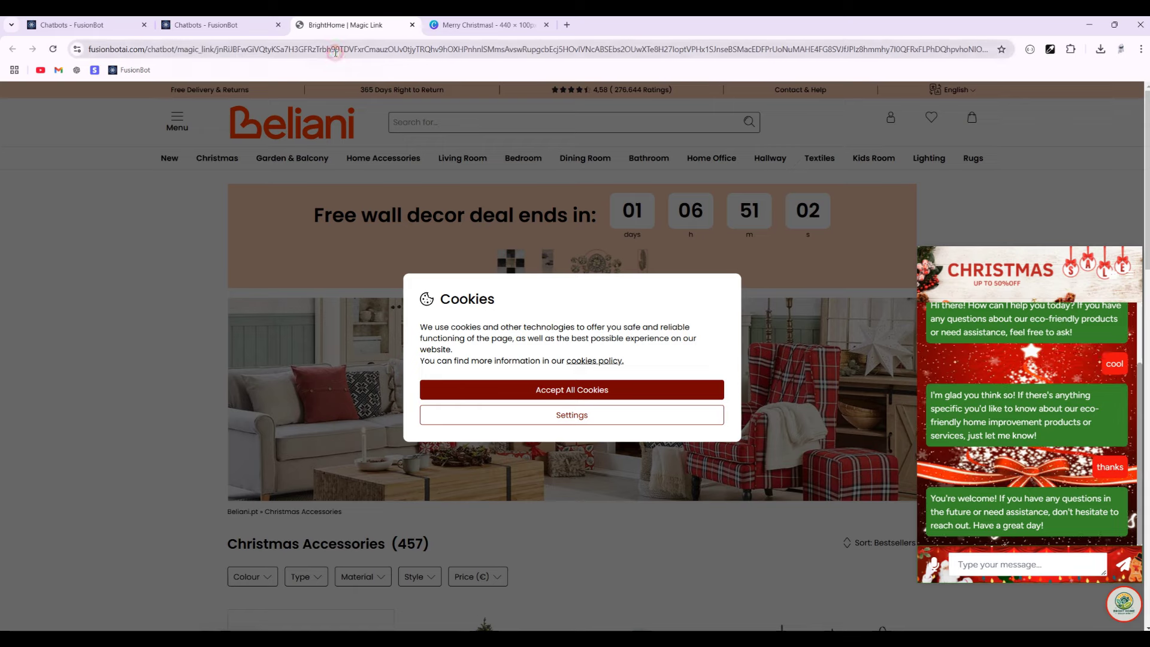
click(488, 25)
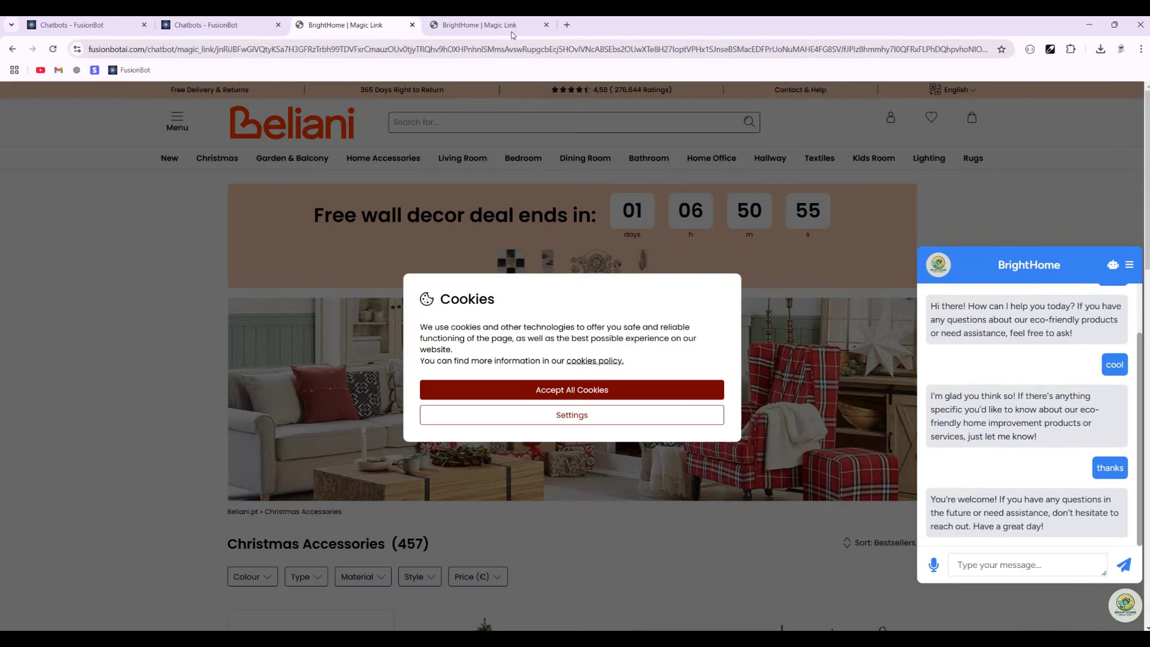
click(512, 29)
scroll(1016, 431, down, 2)
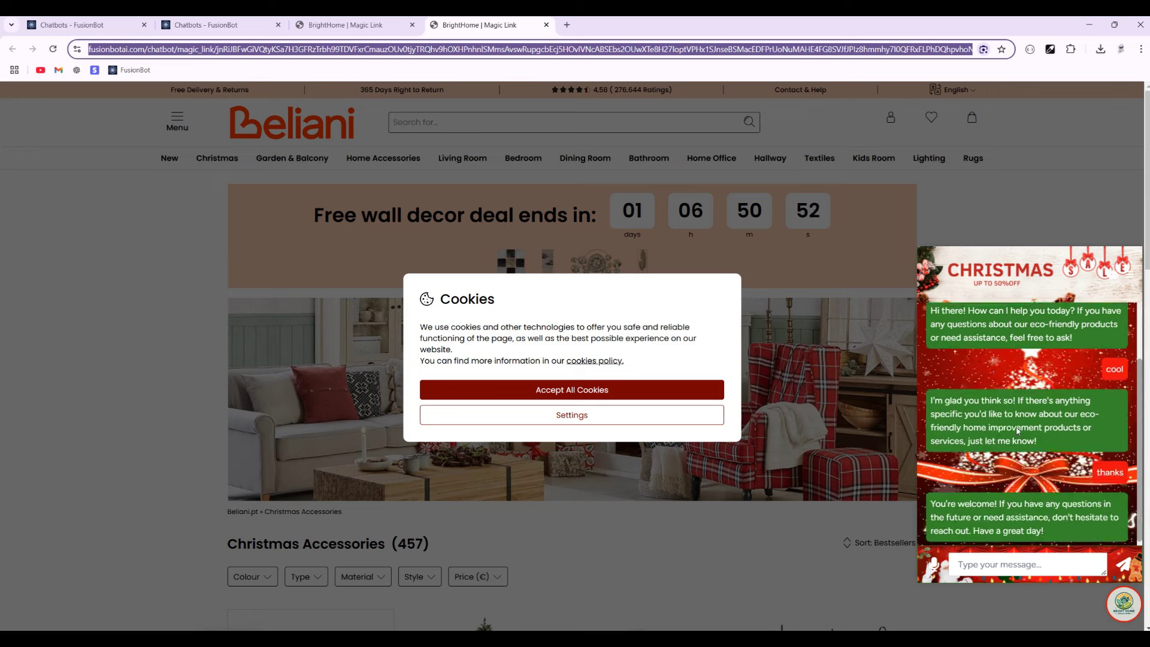
scroll(1016, 431, up, 2)
scroll(1016, 431, down, 2)
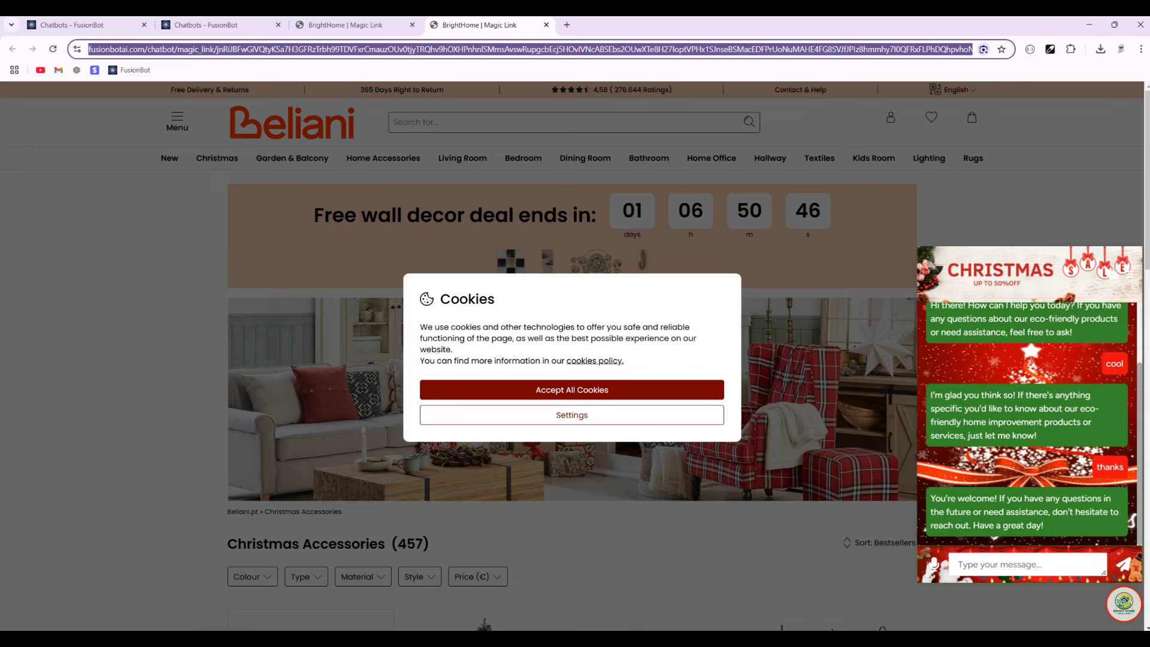
click(369, 27)
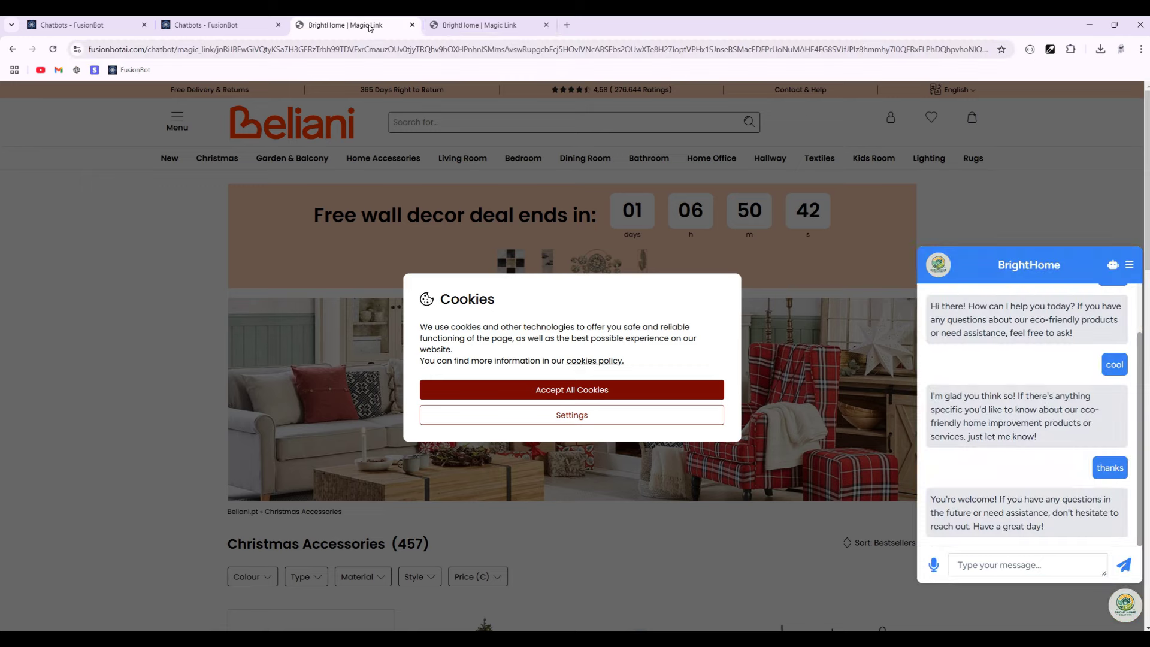
click(448, 26)
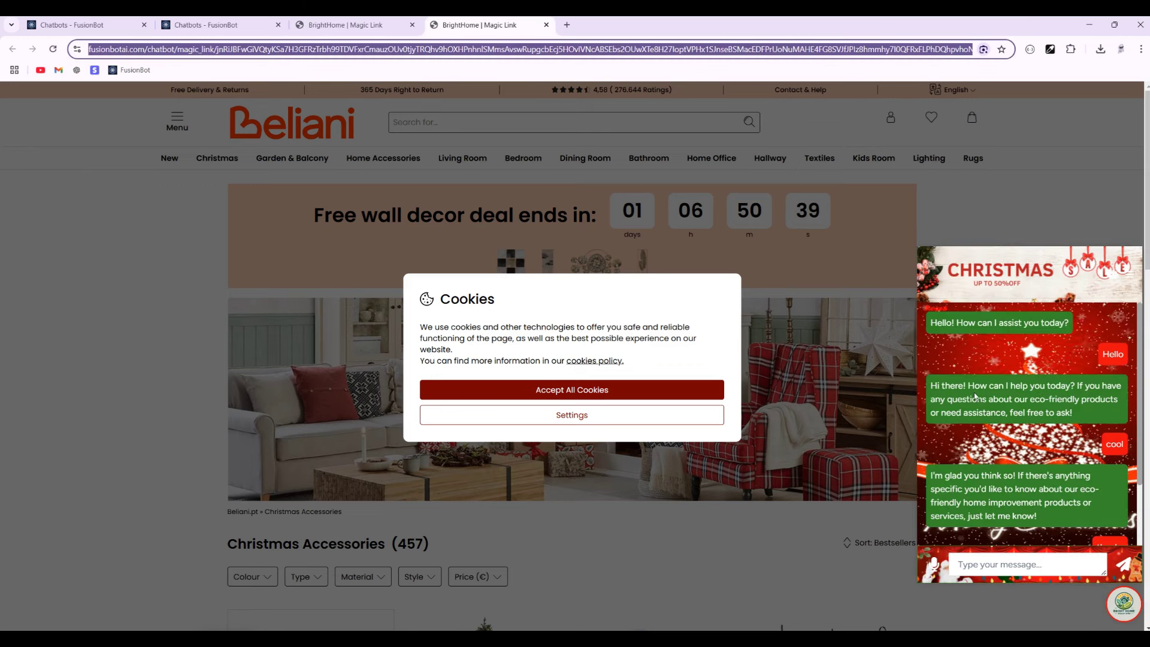